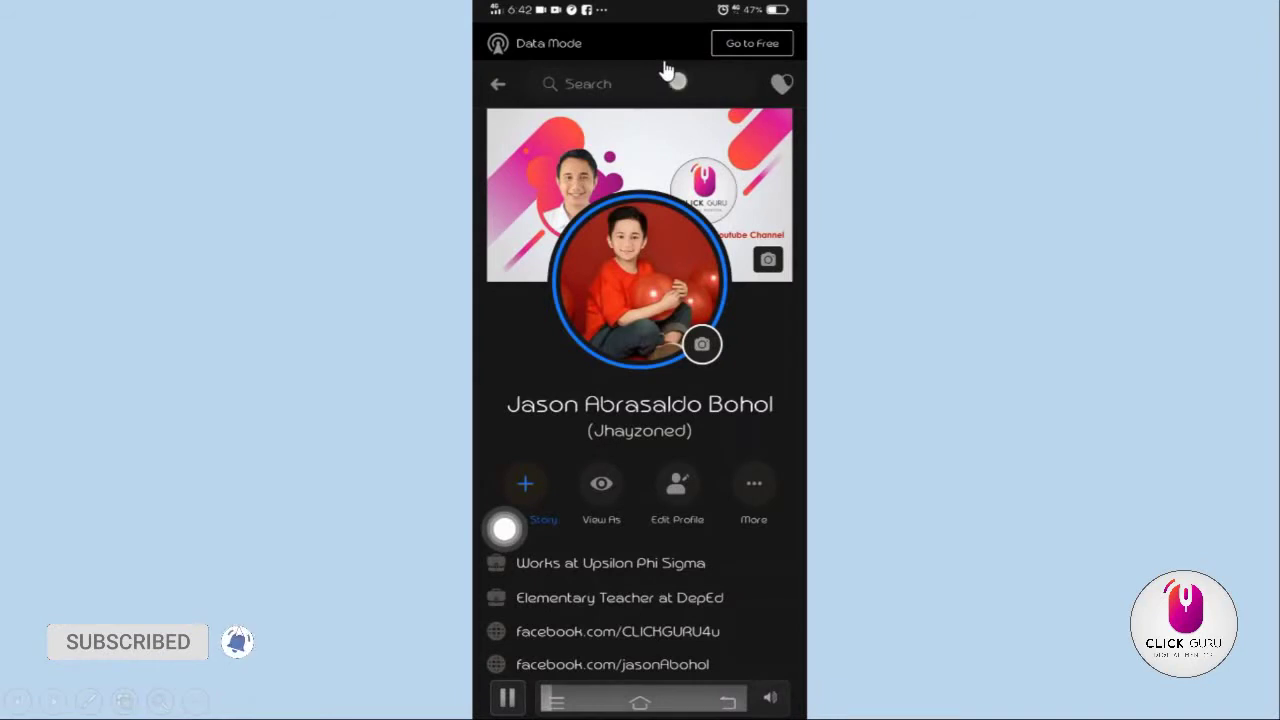
- Search Facebook for "click guru"
{"action": "left_click", "coordinate": [670, 78]}
{"action": "type", "text": "clic"}
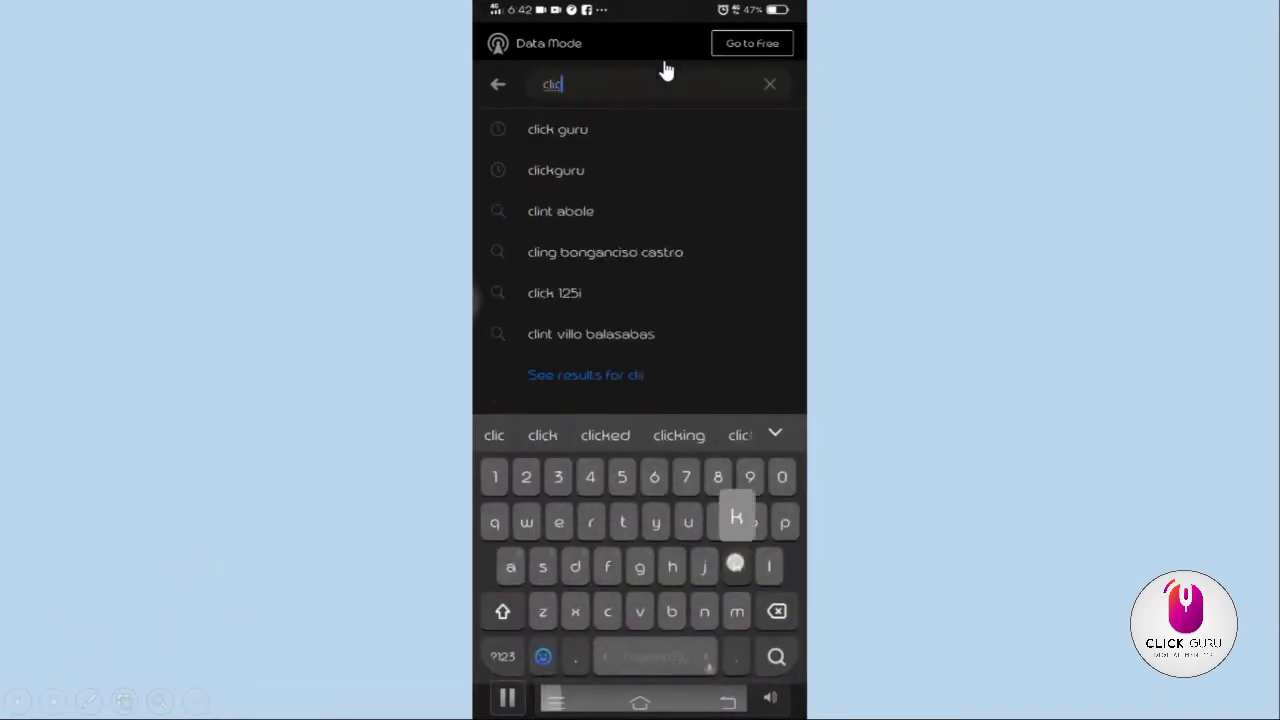
{"action": "type", "text": "k guru"}
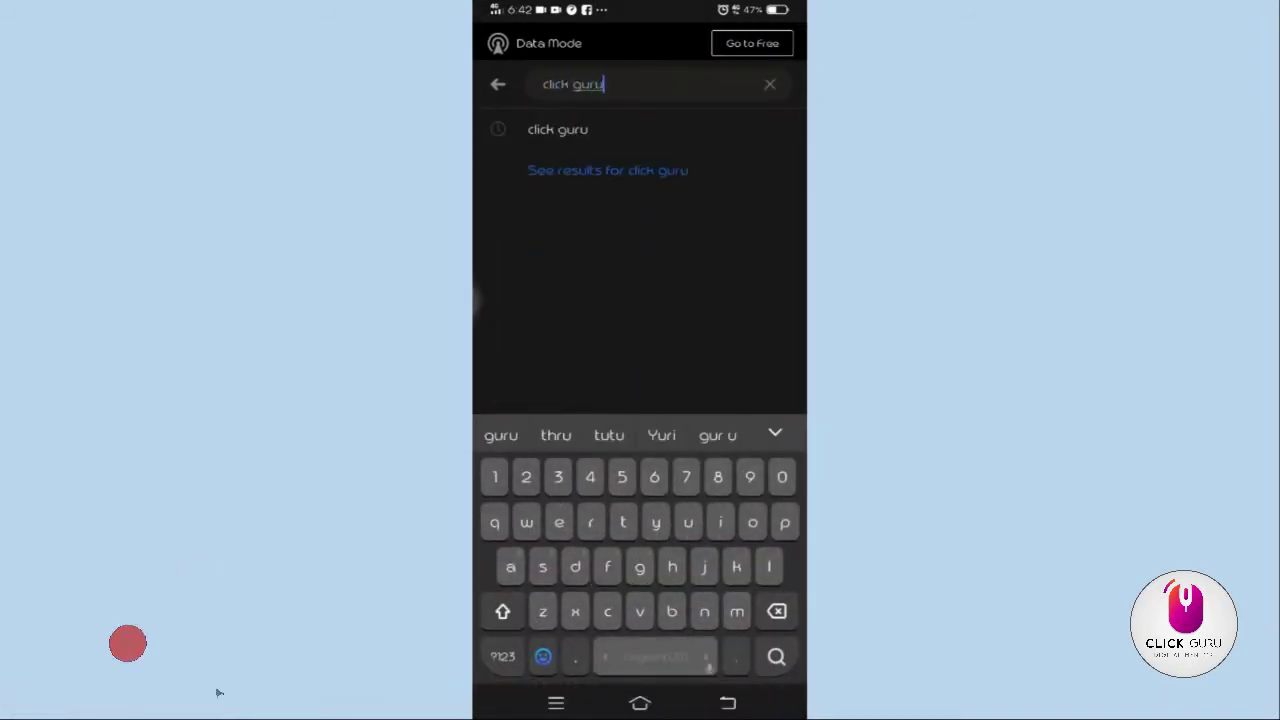
{"action": "key", "text": "Return"}
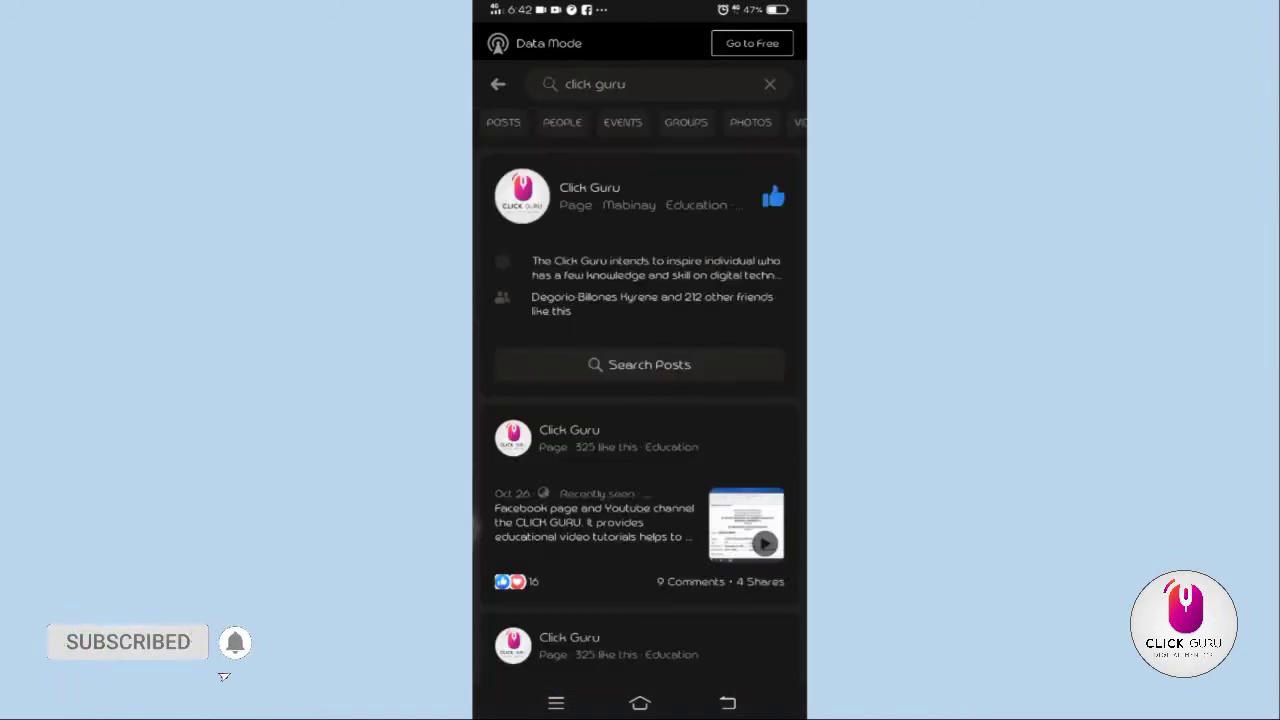
- Search the posts of the Click Guru page for "video"
{"action": "left_click", "coordinate": [640, 364]}
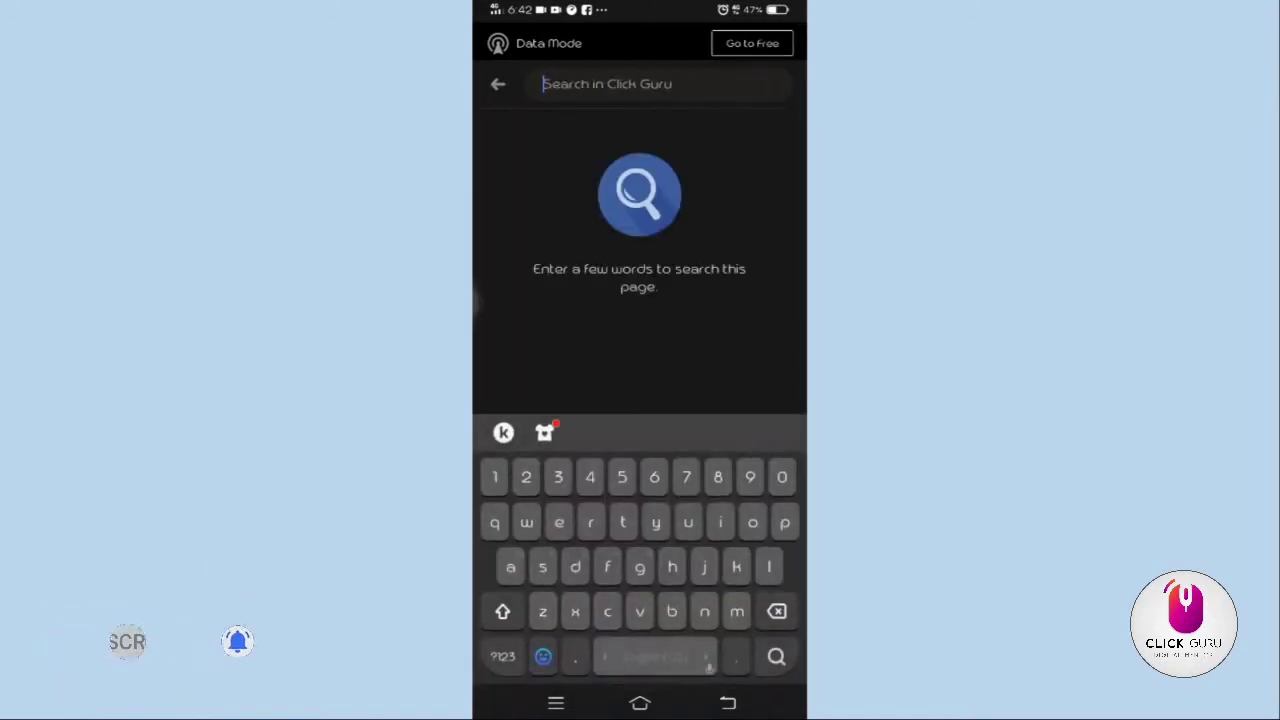
{"action": "type", "text": "video"}
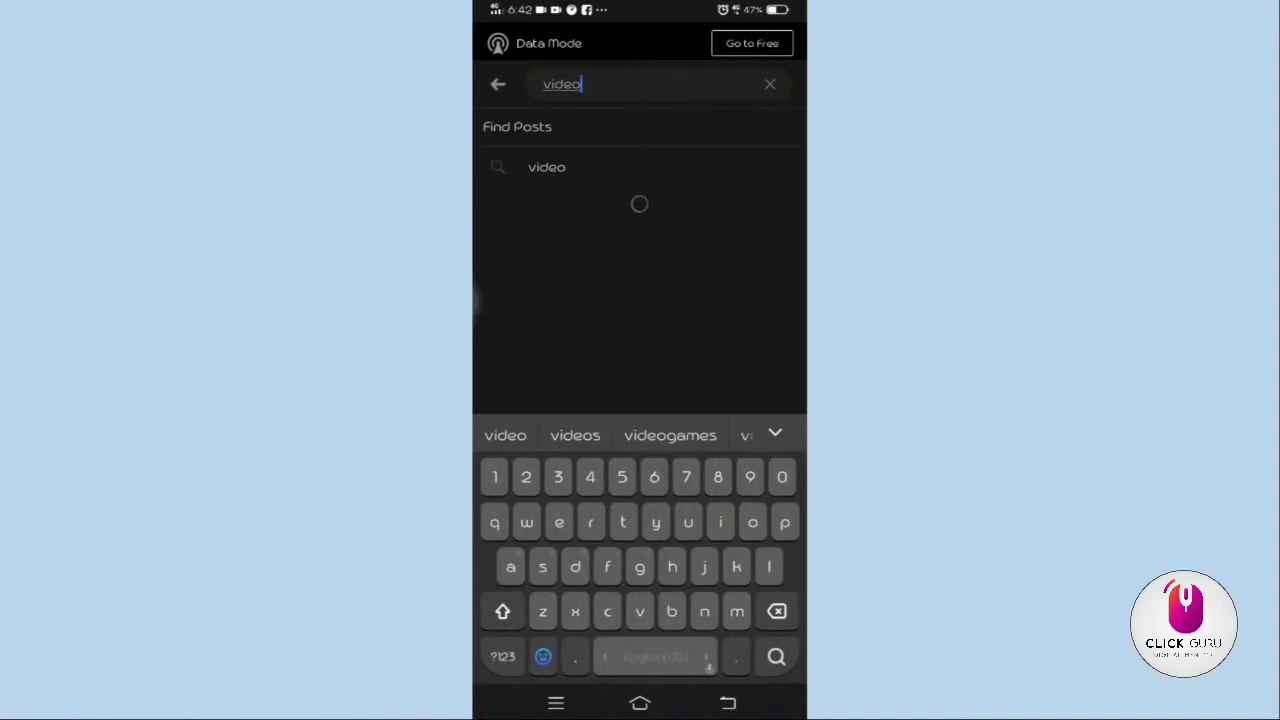
{"action": "key", "text": "Return"}
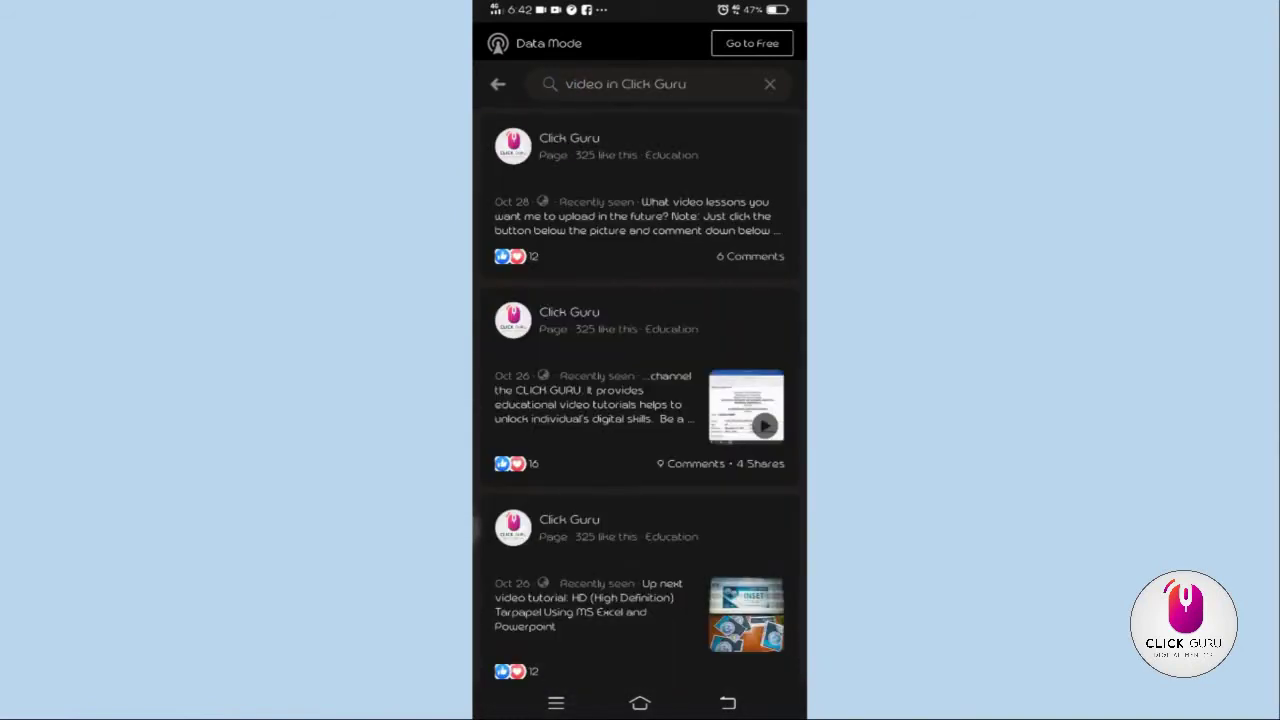
- Open Click Guru's post with the "Mail Merge Using MS Word and Excel" video and react to it with Love
{"action": "scroll", "coordinate": [640, 390], "scroll_direction": "down", "scroll_amount": 10}
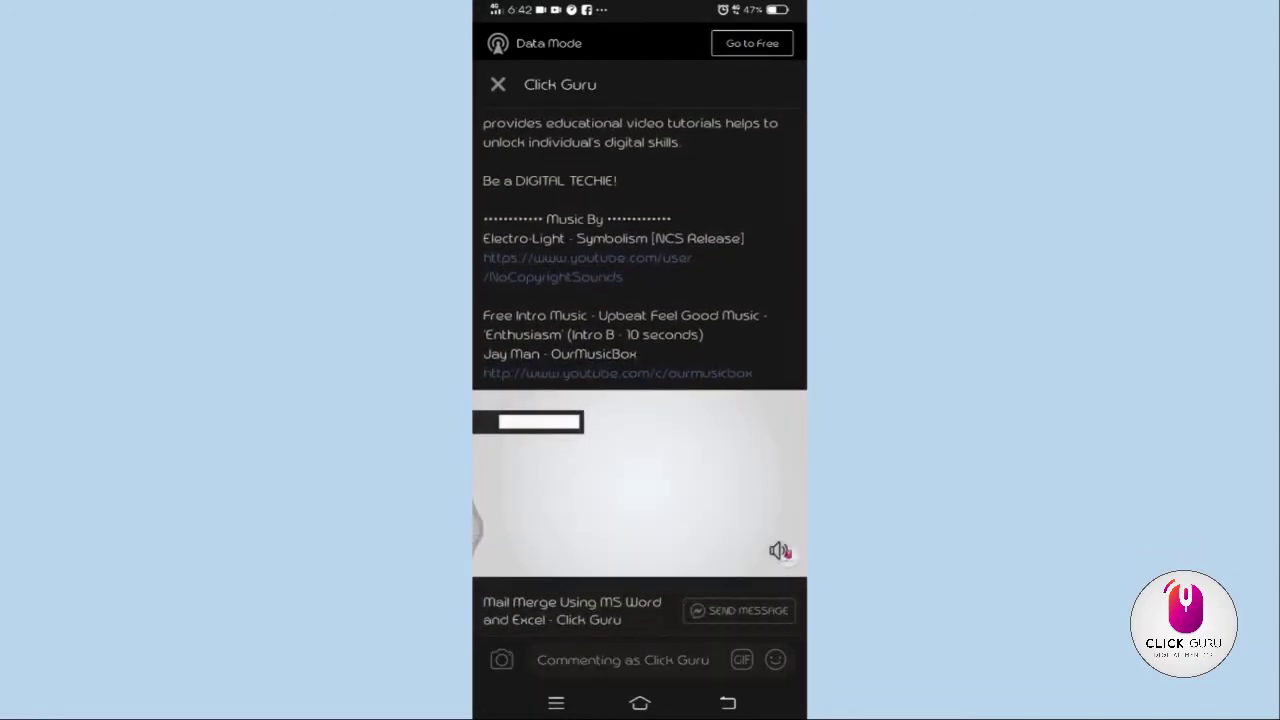
{"action": "scroll", "coordinate": [740, 538], "scroll_direction": "down", "scroll_amount": 2}
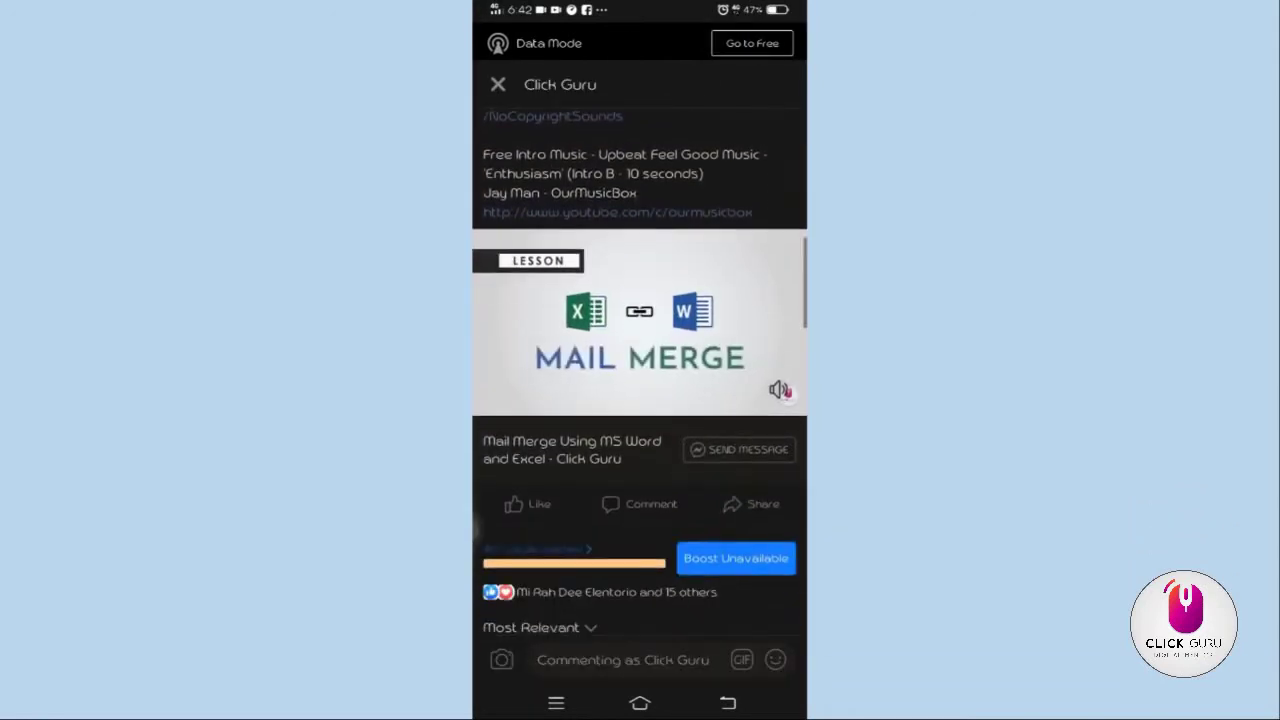
{"action": "left_click_drag", "start_coordinate": [528, 518], "coordinate": [548, 466]}
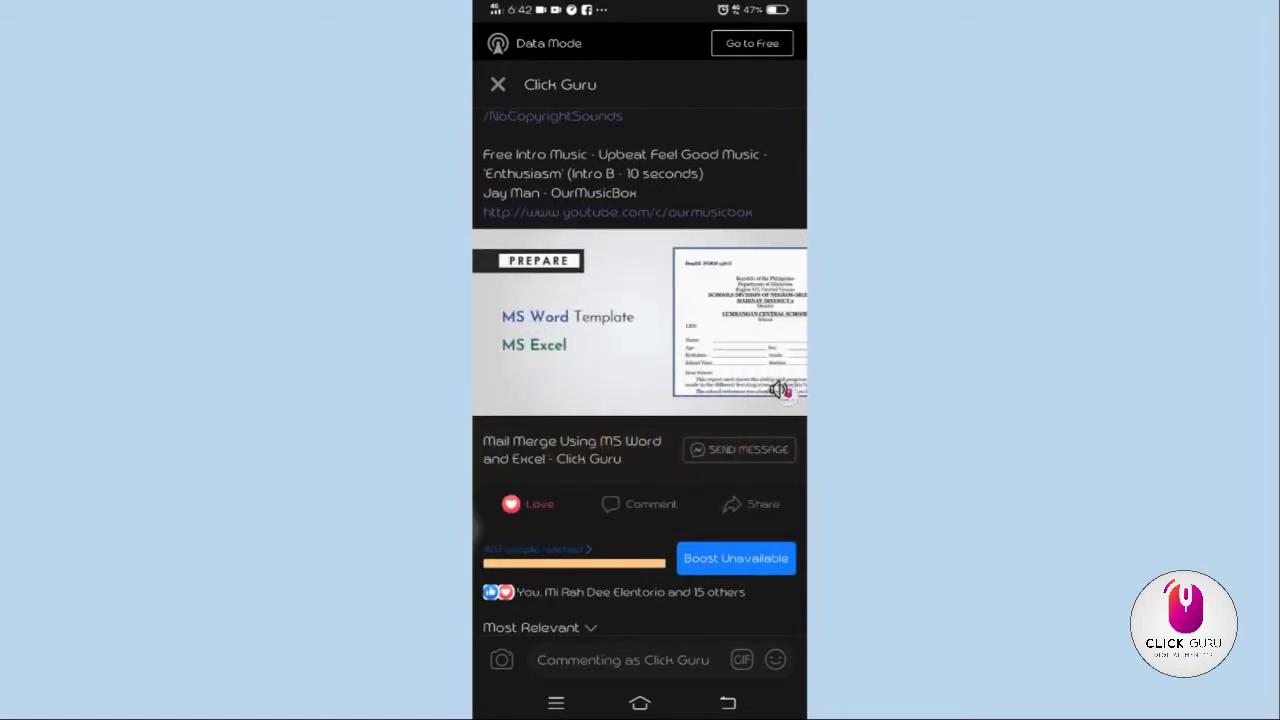
- Post the comment "Thank you so much guys!" on the Mail Merge video post and return to the search results
{"action": "scroll", "coordinate": [640, 400], "scroll_direction": "down", "scroll_amount": 4}
{"action": "left_click", "coordinate": [623, 660]}
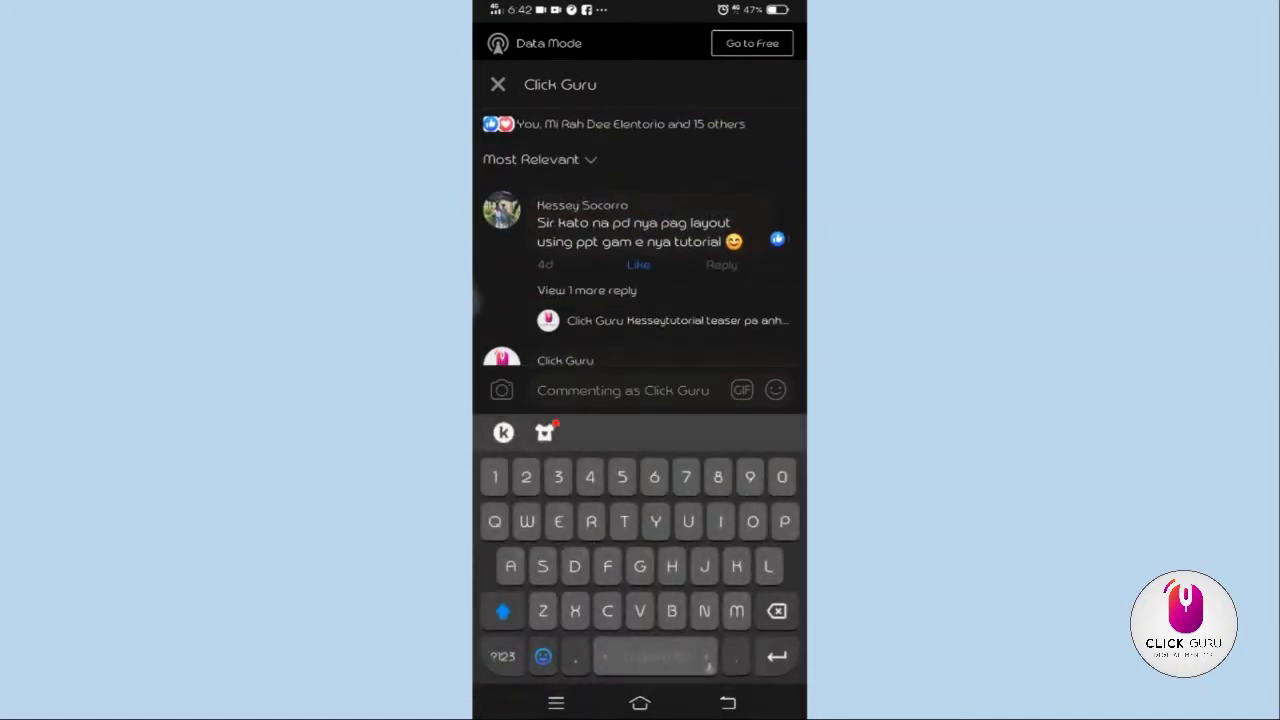
{"action": "type", "text": "Thank "}
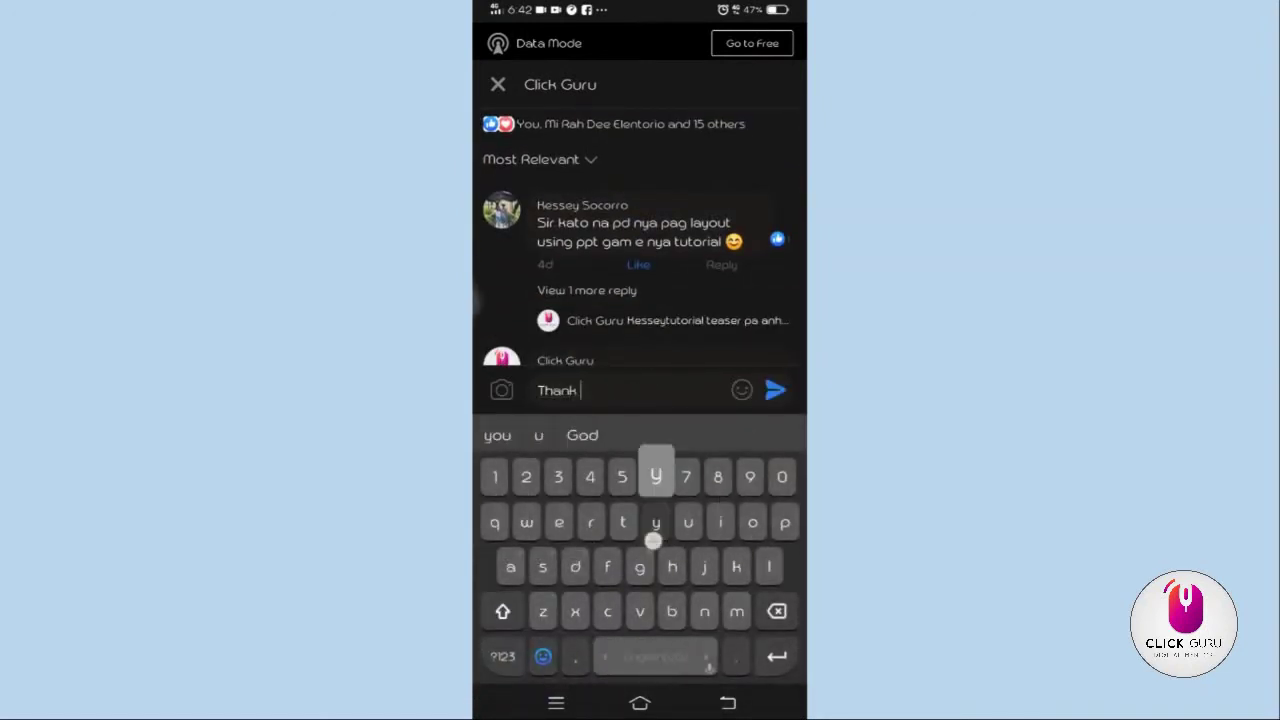
{"action": "type", "text": "you so muc"}
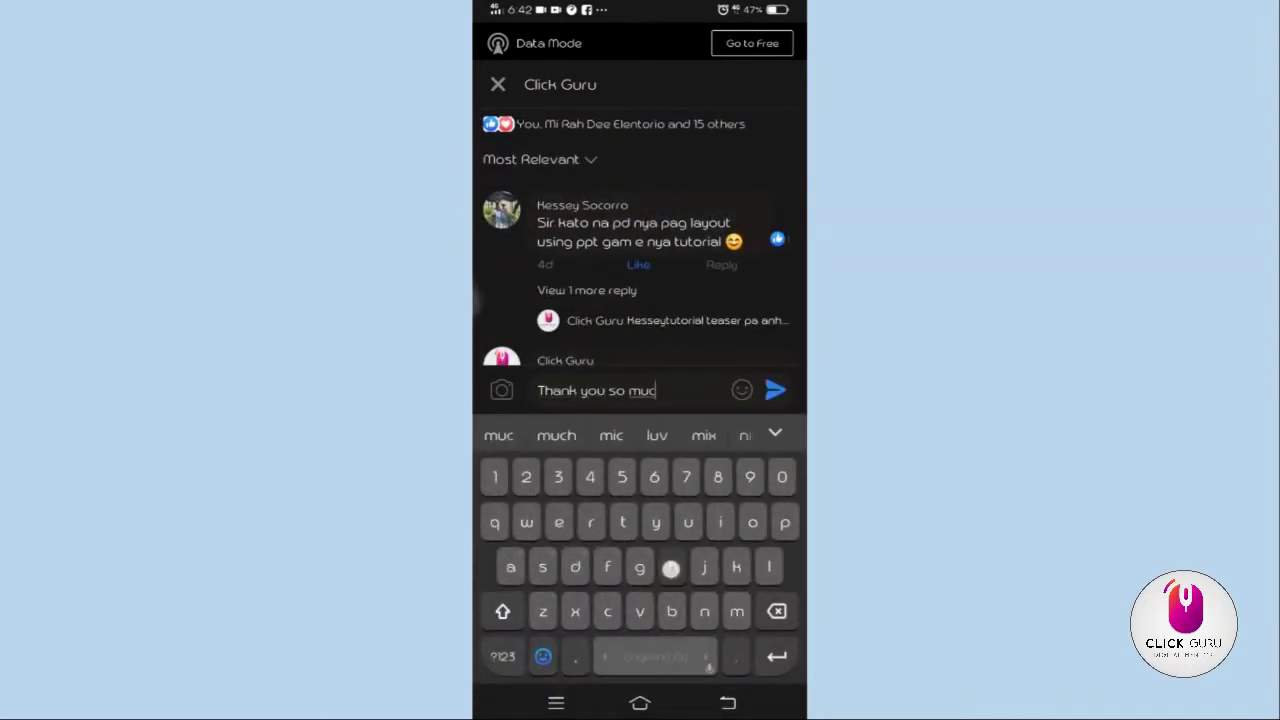
{"action": "type", "text": "h guys!"}
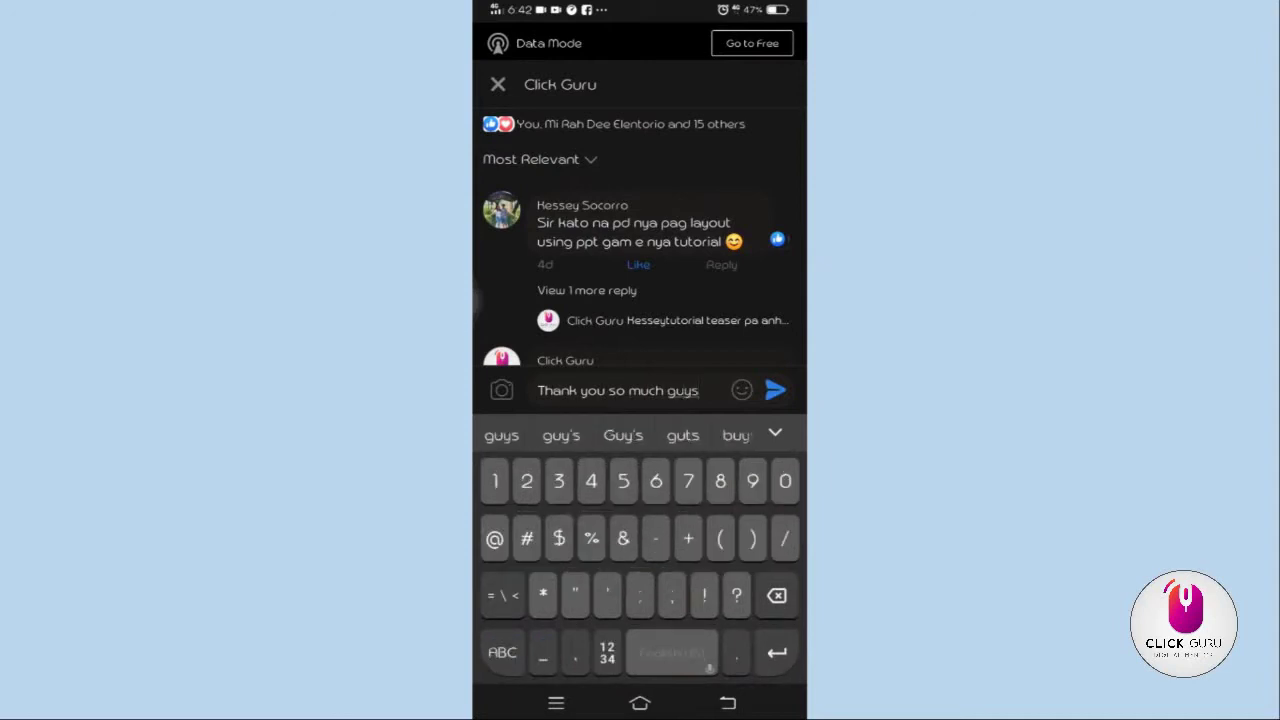
{"action": "left_click", "coordinate": [775, 390]}
{"action": "left_click", "coordinate": [728, 703]}
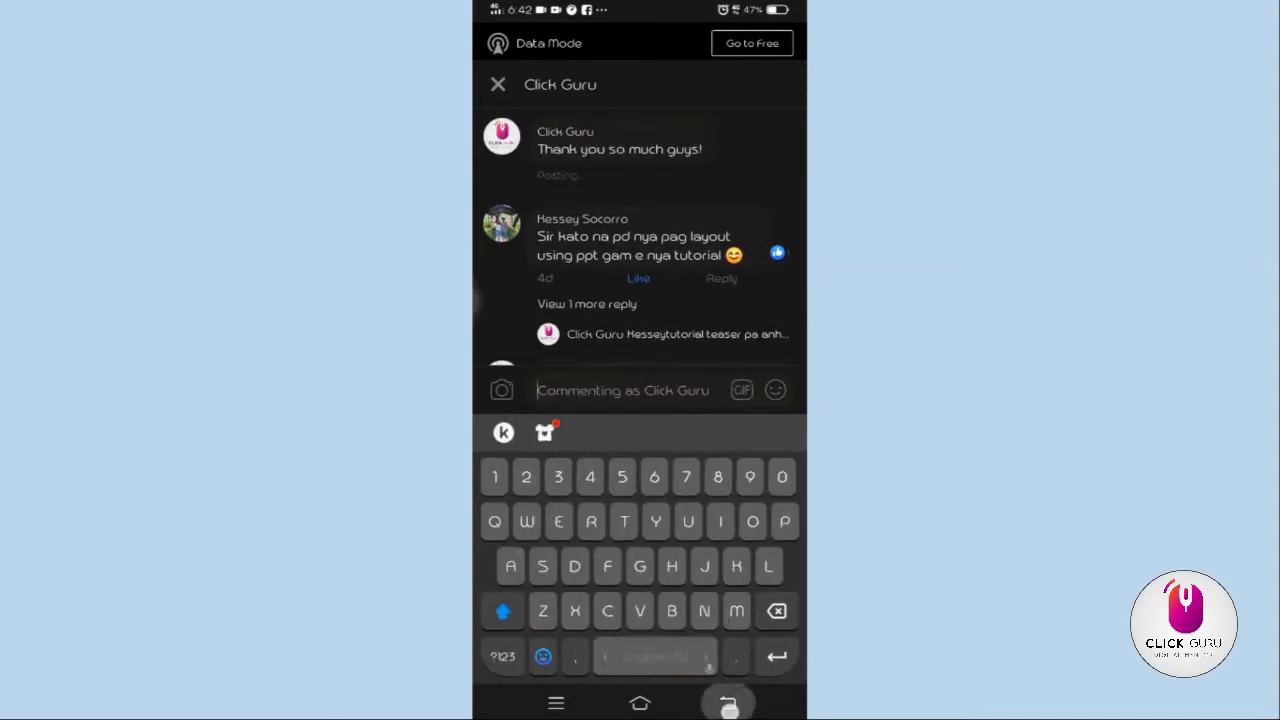
{"action": "left_click", "coordinate": [728, 703]}
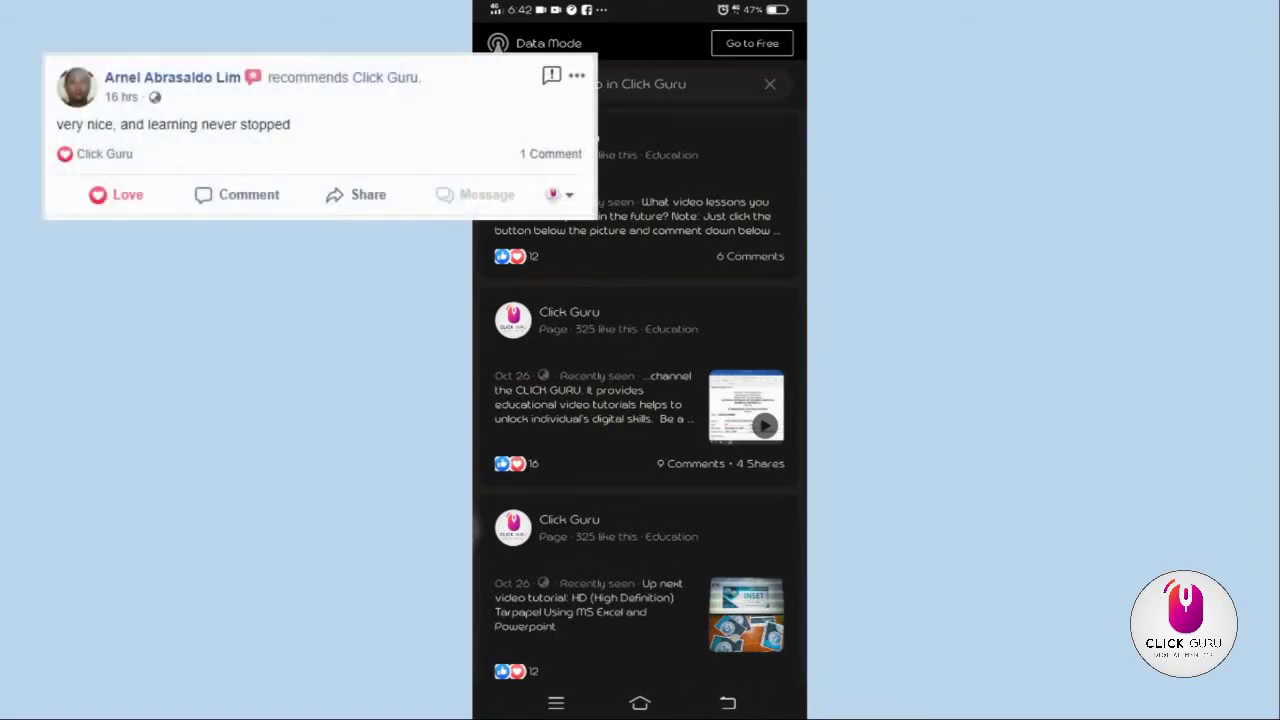
{"action": "left_click", "coordinate": [755, 38]}
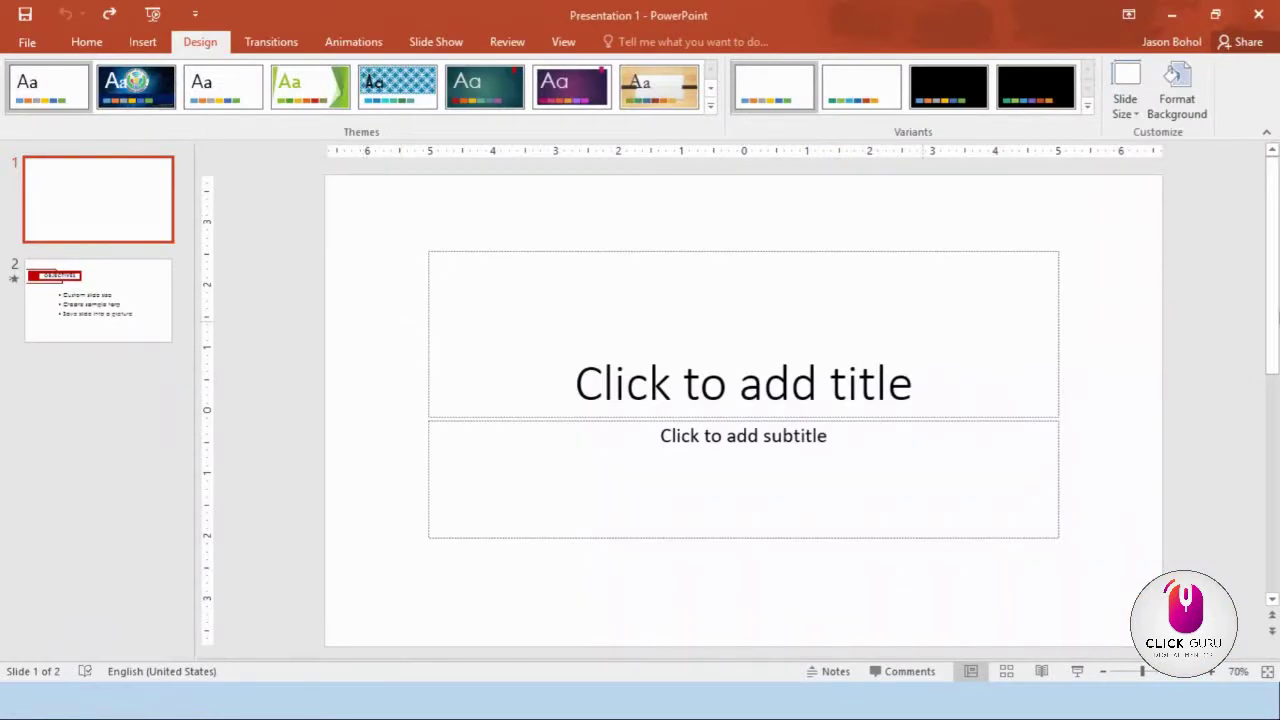
- In PowerPoint, set a custom slide size of 50 in wide by 30 in high and maximize the content for it
{"action": "left_click", "coordinate": [87, 42]}
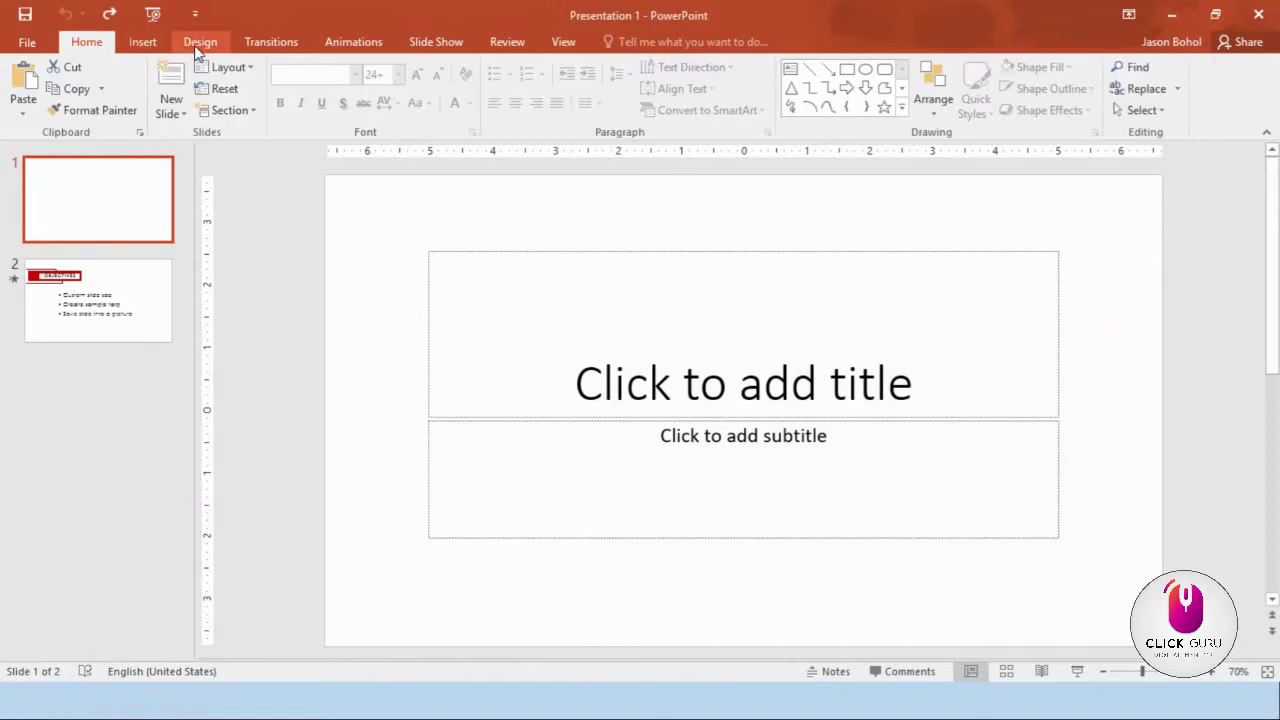
{"action": "left_click", "coordinate": [198, 44]}
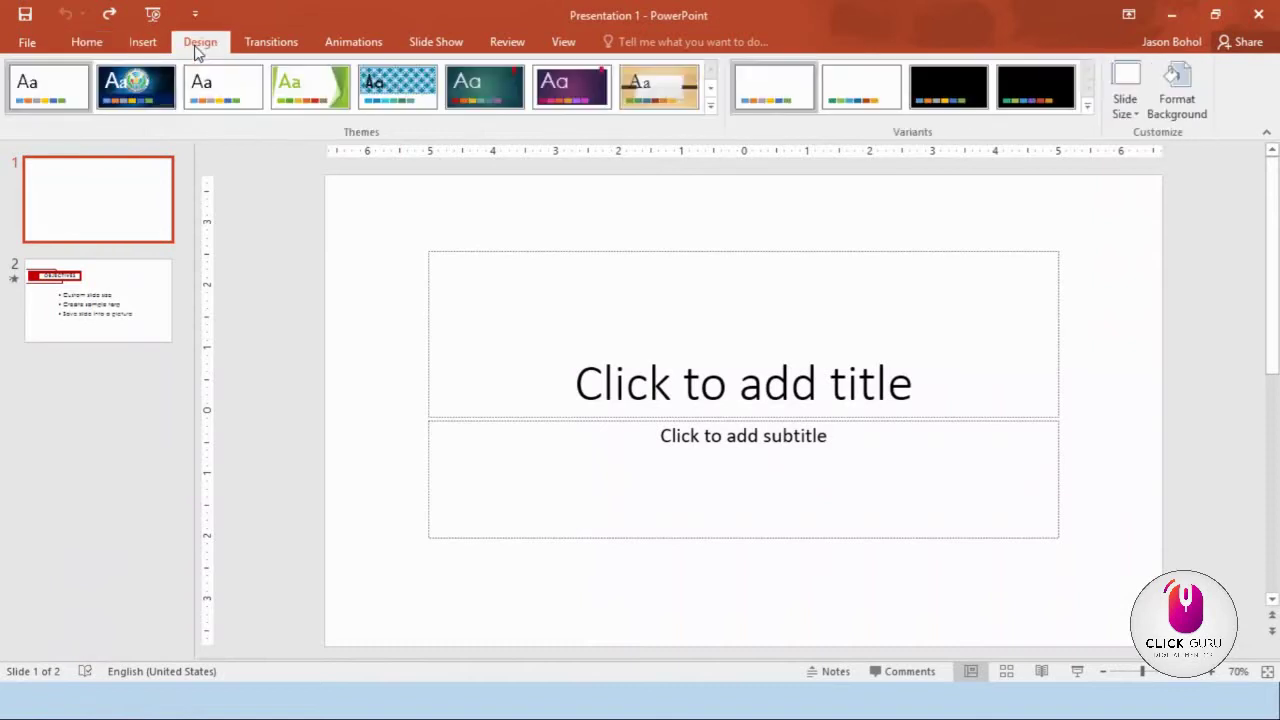
{"action": "left_click", "coordinate": [1142, 118]}
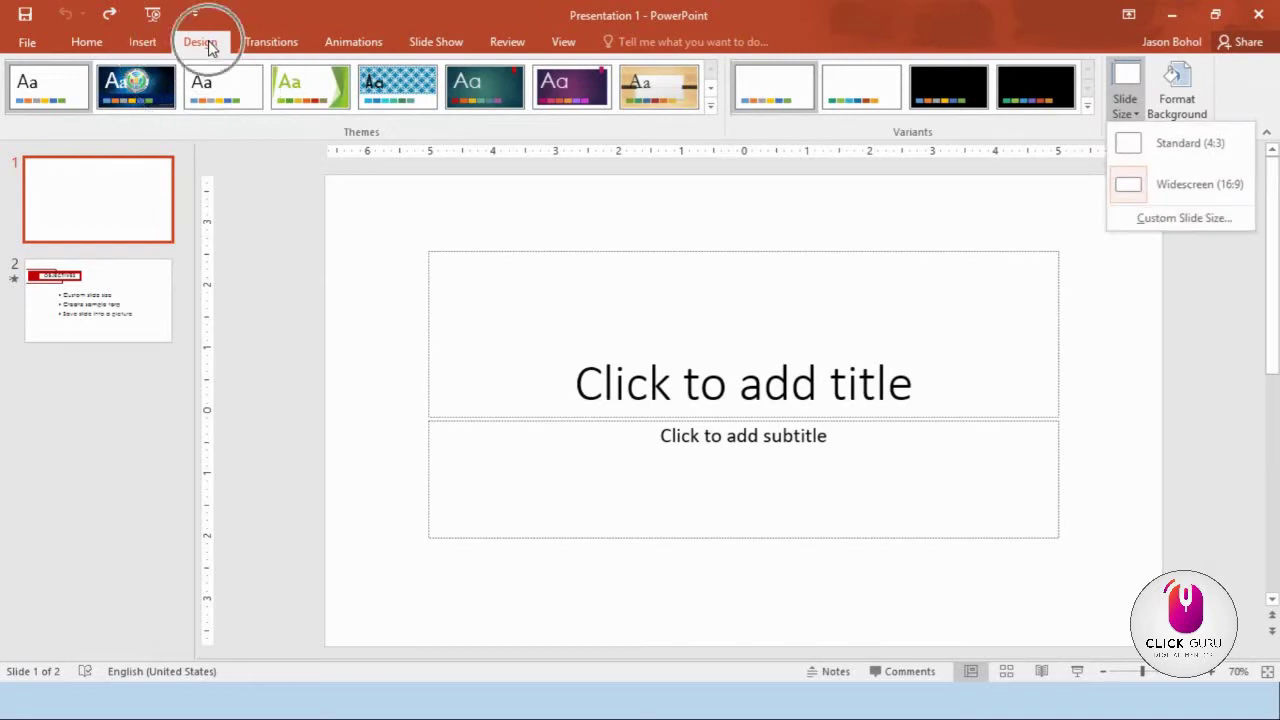
{"action": "left_click", "coordinate": [1149, 218]}
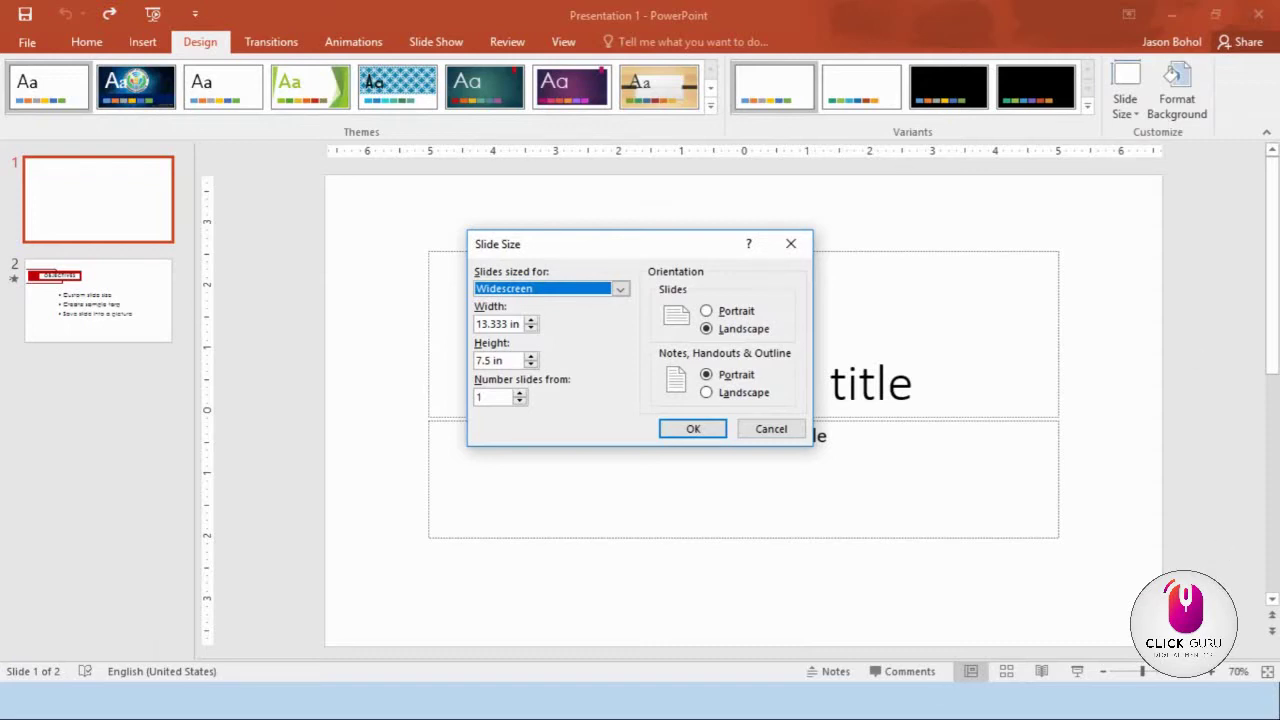
{"action": "double_click", "coordinate": [509, 323]}
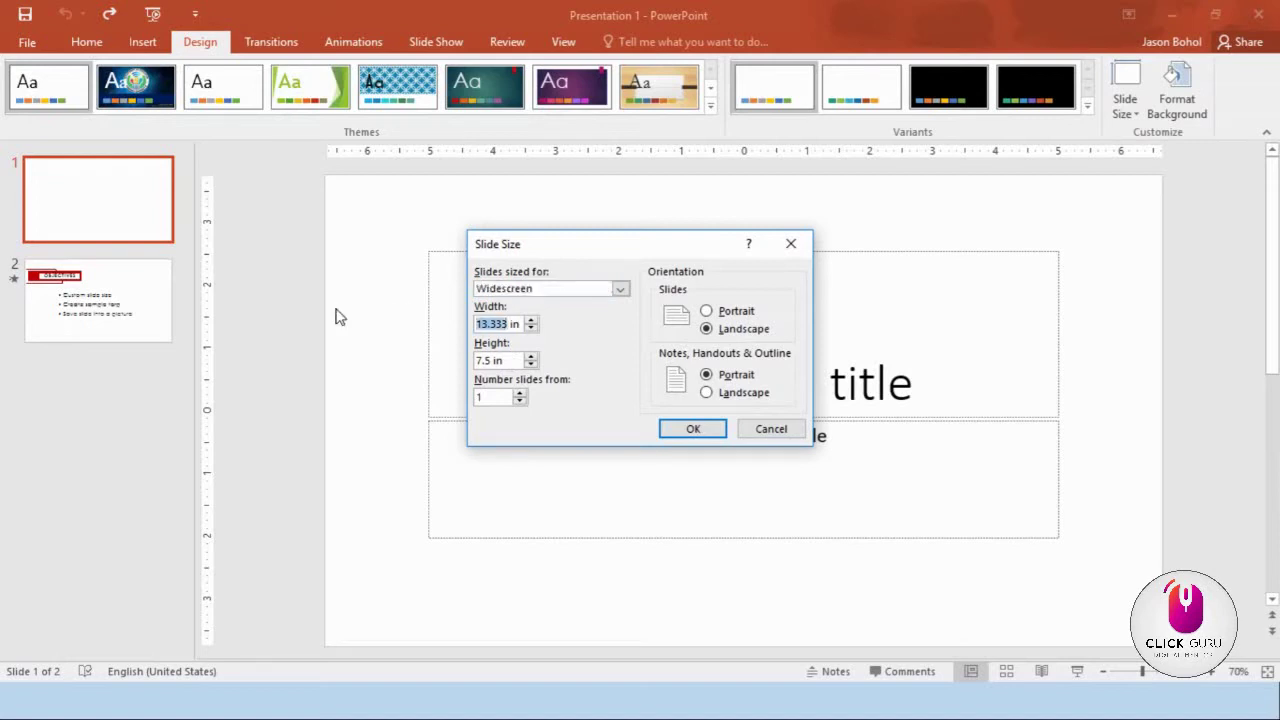
{"action": "type", "text": "50"}
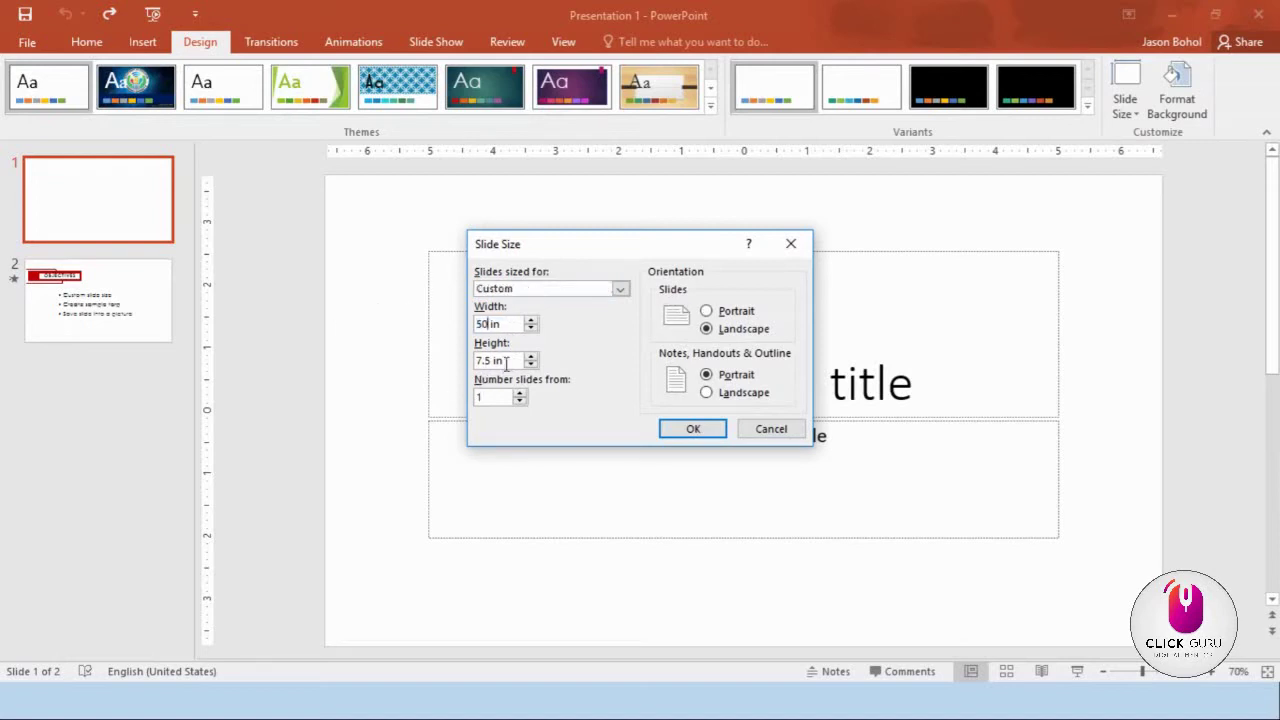
{"action": "double_click", "coordinate": [487, 360]}
{"action": "type", "text": "30"}
{"action": "left_click", "coordinate": [706, 432]}
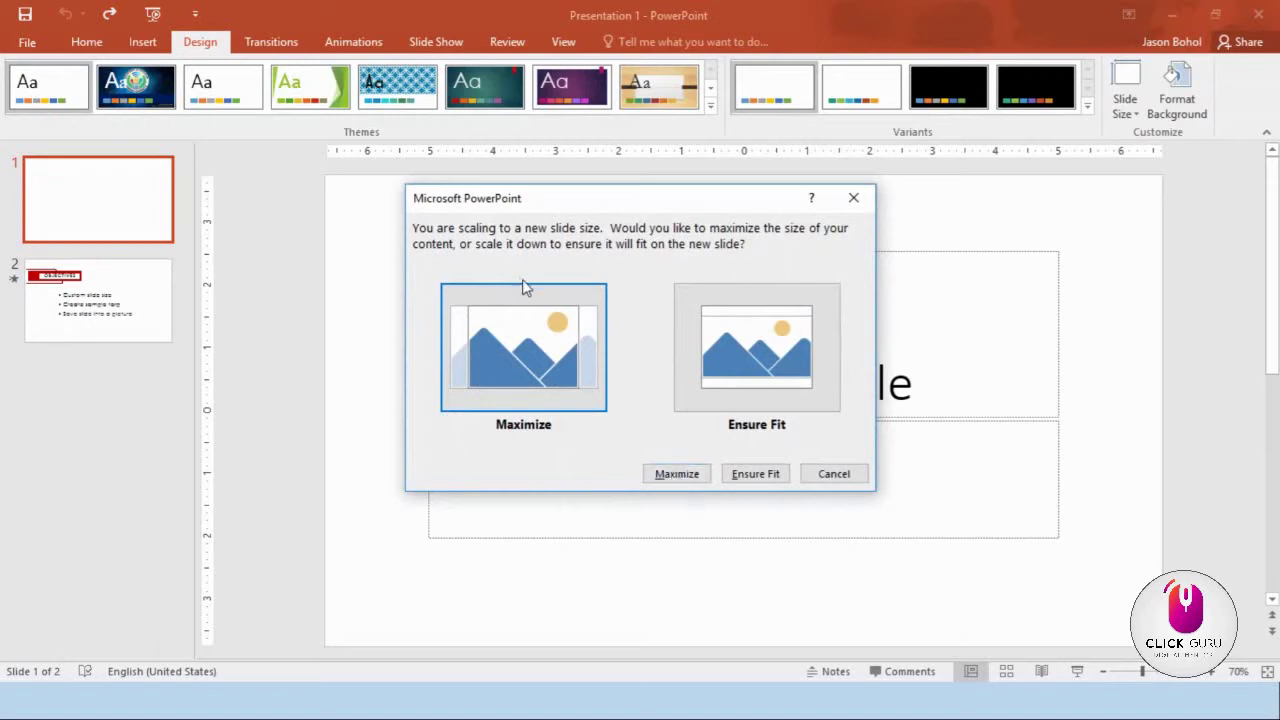
{"action": "left_click", "coordinate": [665, 474]}
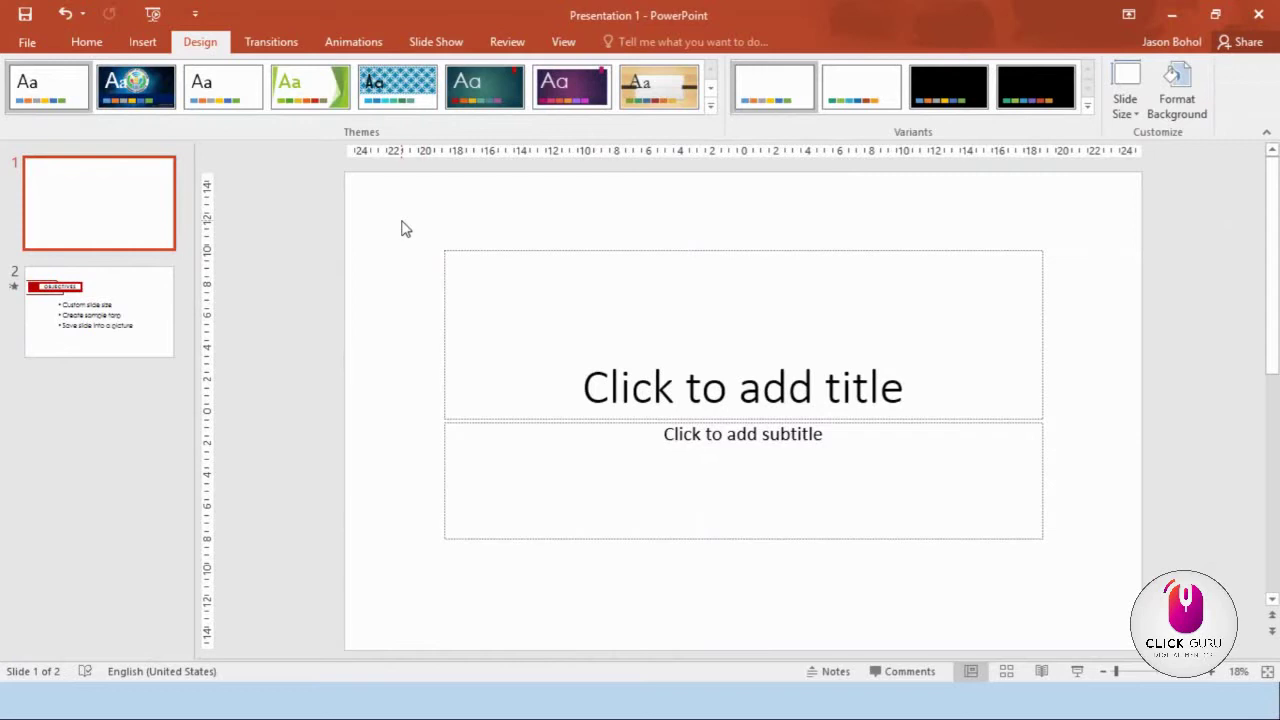
- Delete the title and subtitle placeholders from slide 1
{"action": "left_click_drag", "start_coordinate": [401, 229], "coordinate": [1126, 610]}
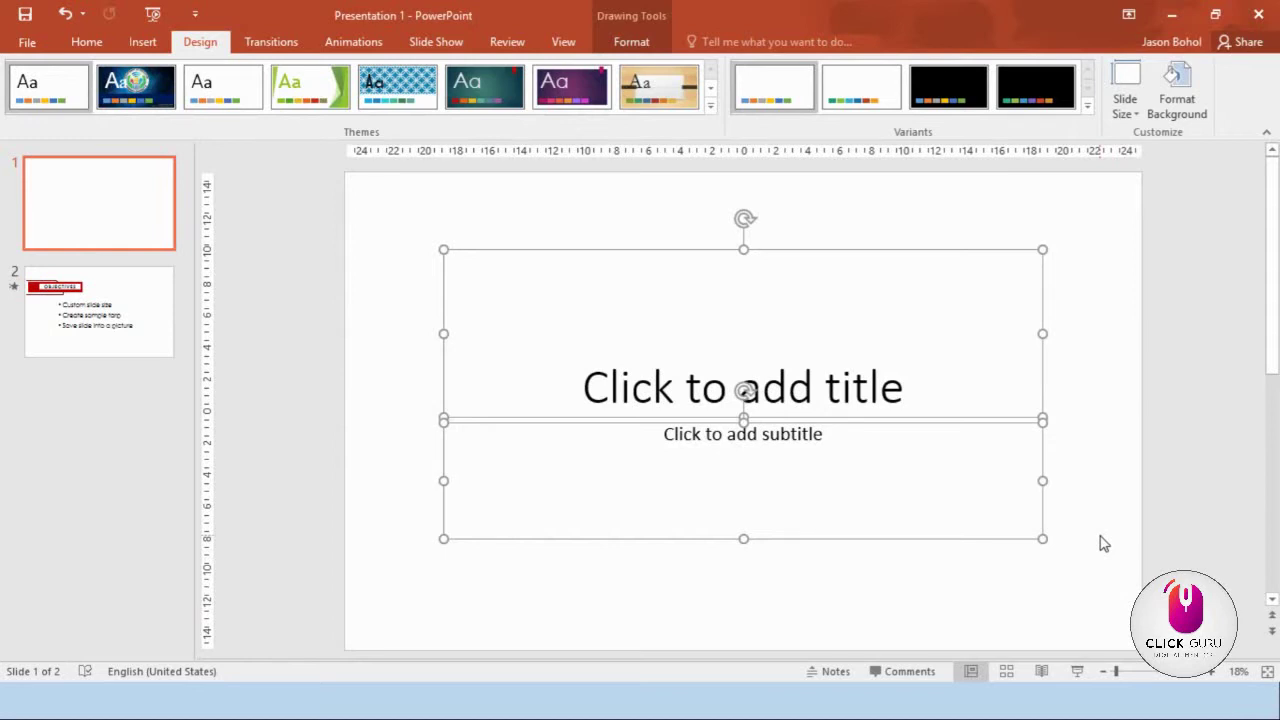
{"action": "key", "text": "Delete"}
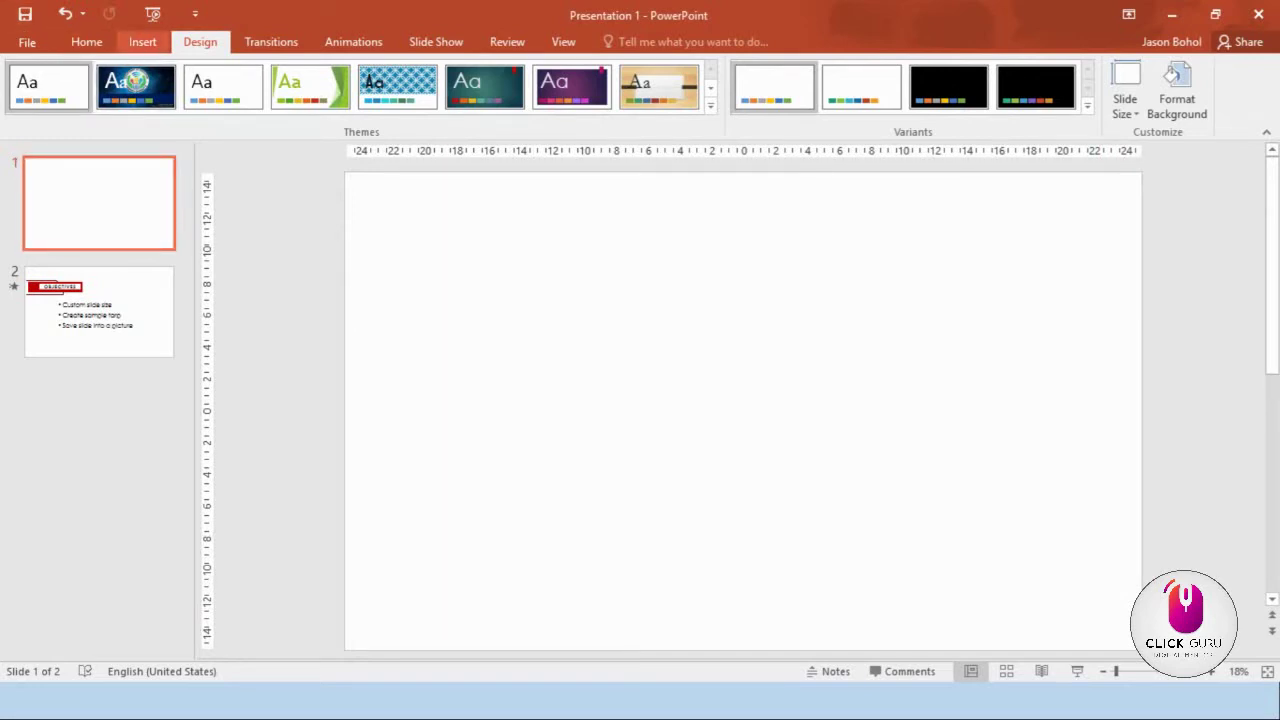
- Insert the "beautiful-background-scenery" rainbow landscape picture from the Background folder onto slide 1
{"action": "left_click", "coordinate": [142, 41]}
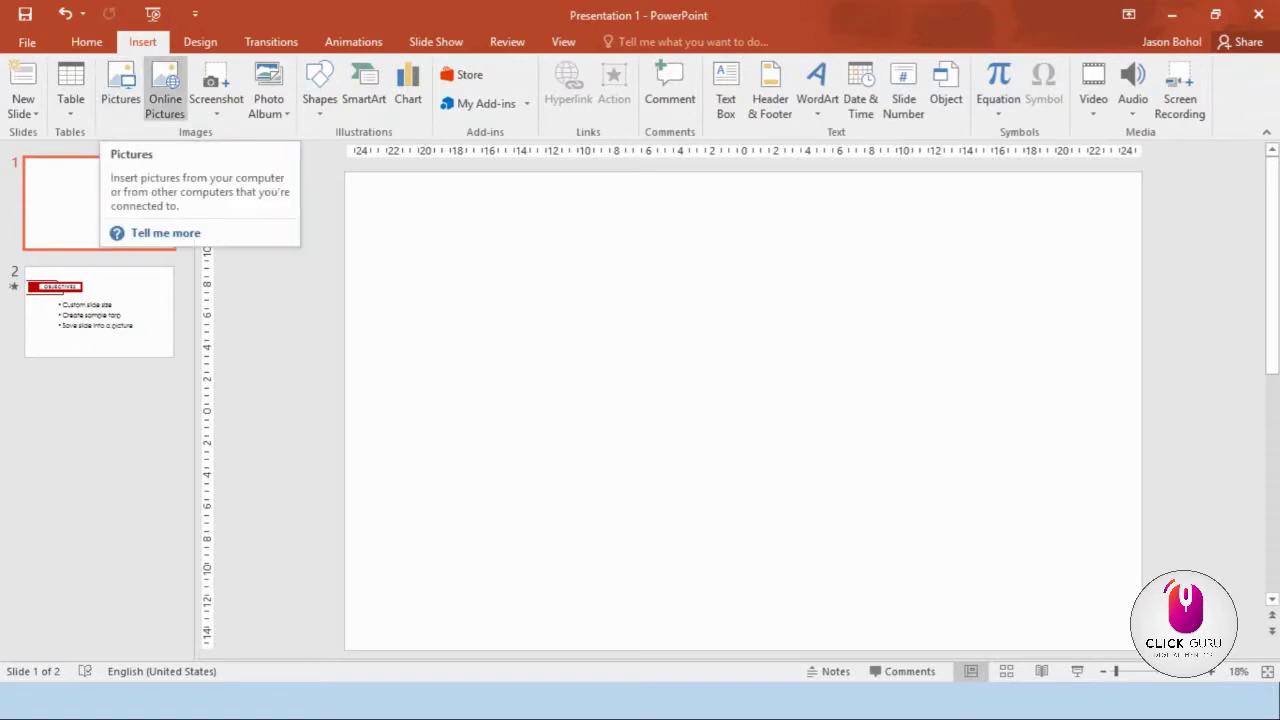
{"action": "left_click", "coordinate": [145, 41]}
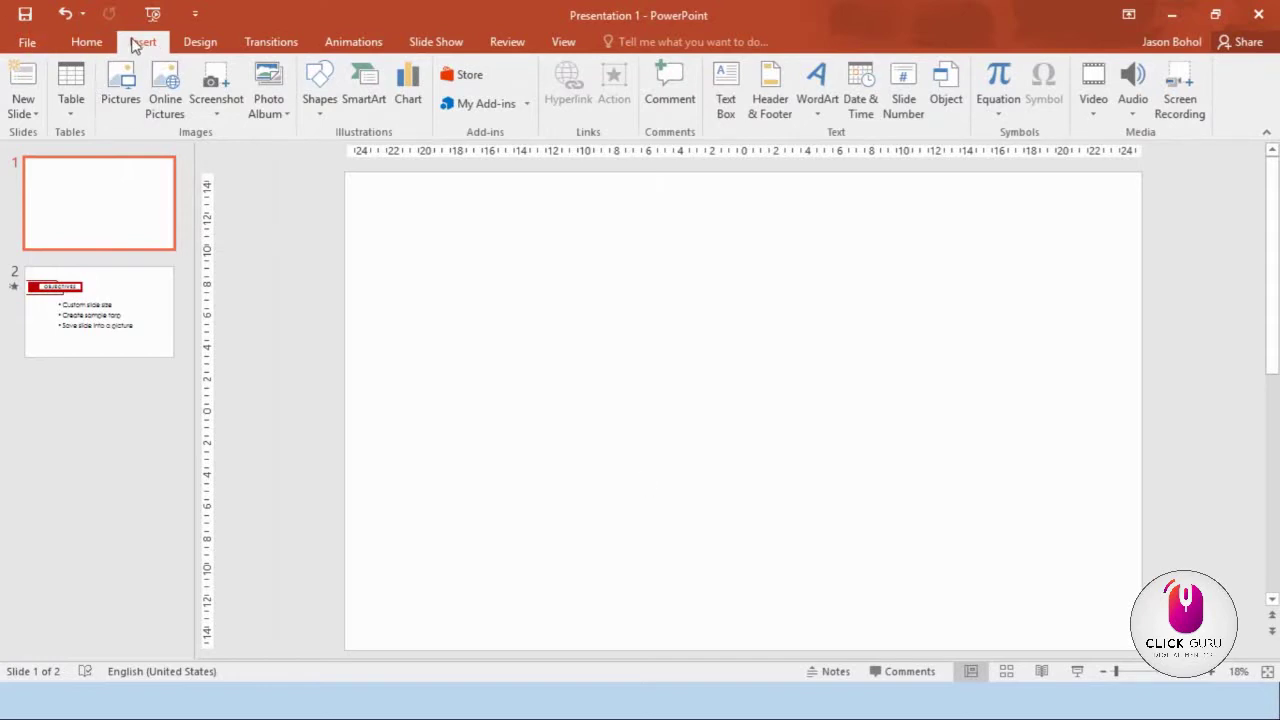
{"action": "left_click", "coordinate": [121, 90]}
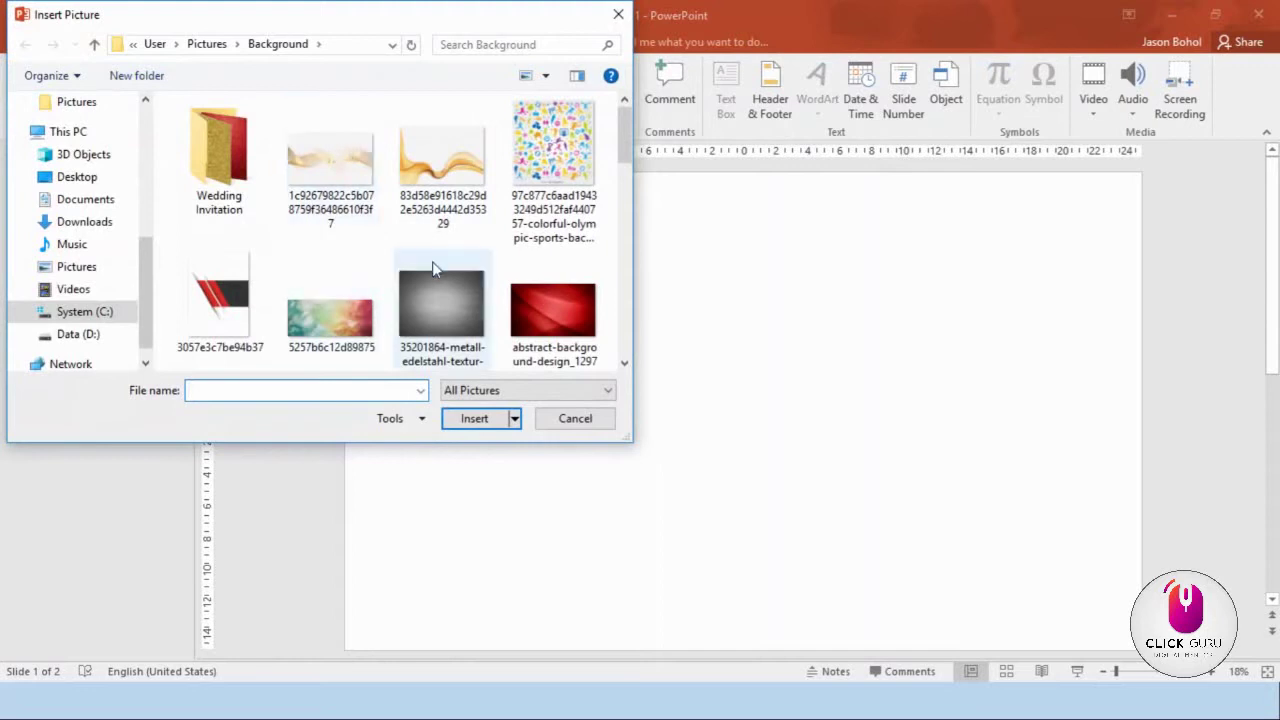
{"action": "scroll", "coordinate": [507, 247], "scroll_direction": "down", "scroll_amount": 1}
{"action": "scroll", "coordinate": [610, 188], "scroll_direction": "down", "scroll_amount": 5}
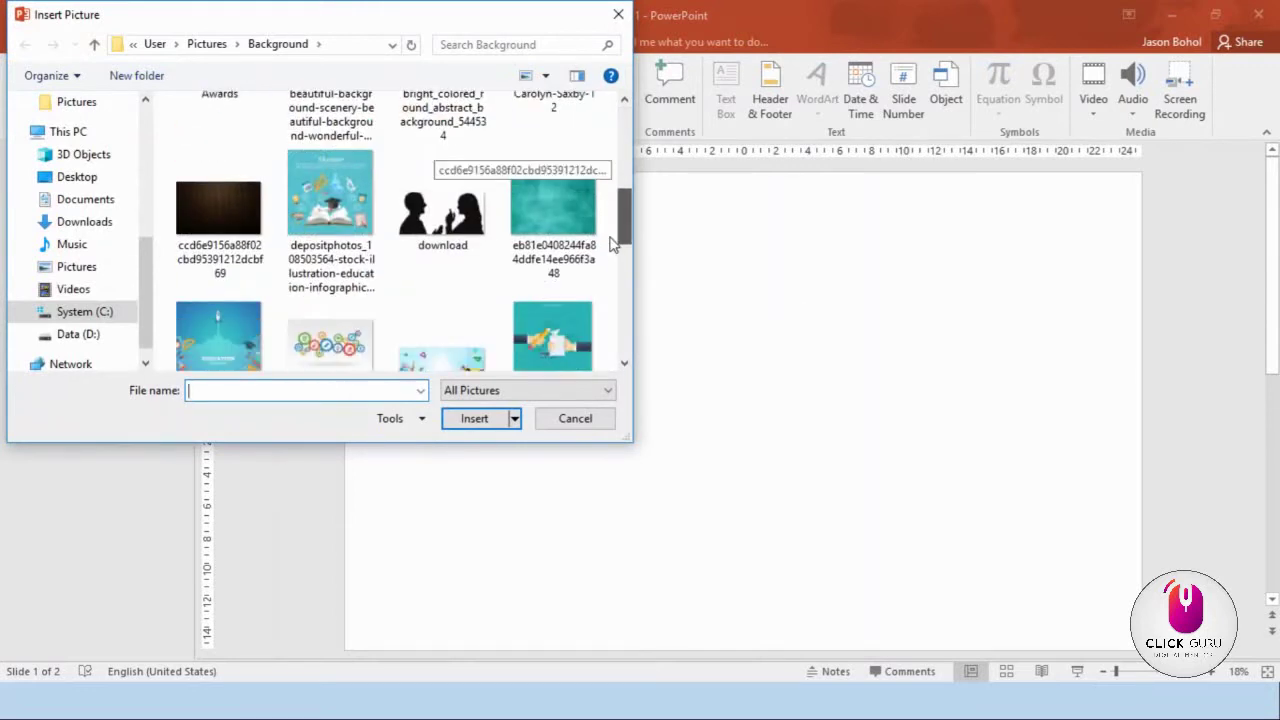
{"action": "left_click_drag", "start_coordinate": [622, 230], "coordinate": [624, 191]}
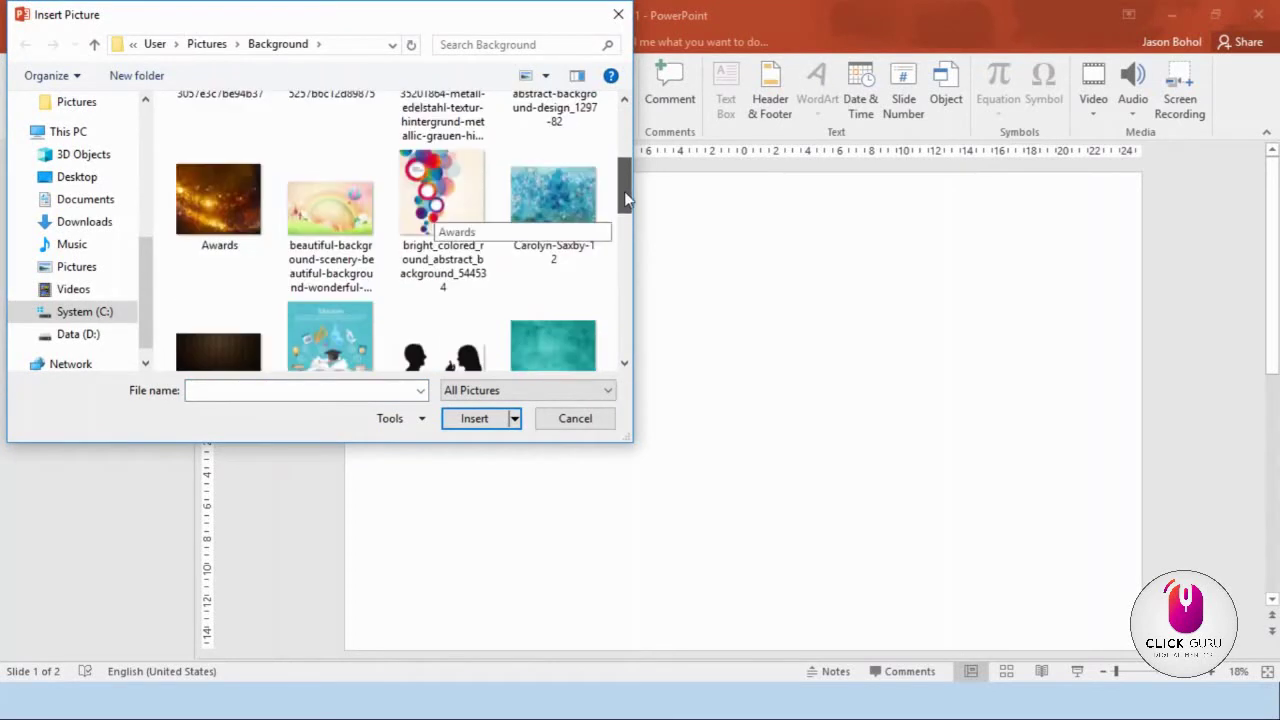
{"action": "left_click", "coordinate": [373, 284]}
{"action": "left_click", "coordinate": [474, 424]}
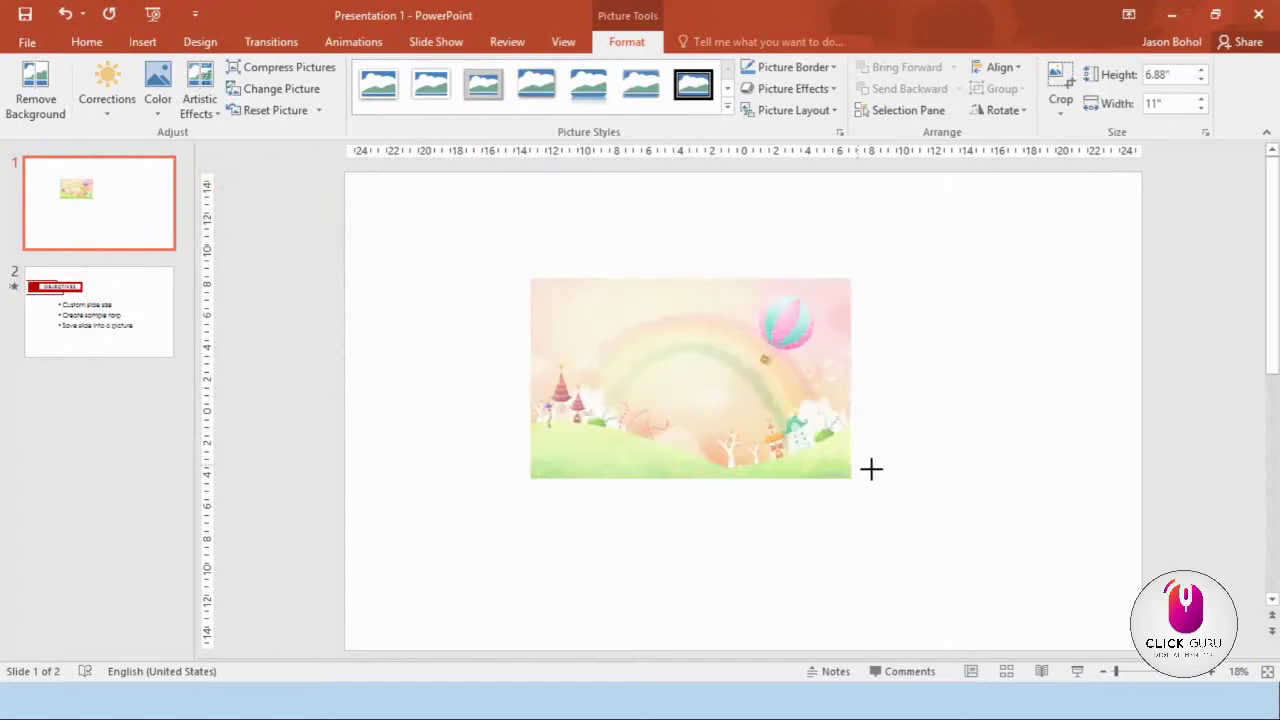
- Move the rainbow picture to the slide's upper-left corner and enlarge it to 50" wide by 31.25" high as the background
{"action": "left_click_drag", "start_coordinate": [871, 469], "coordinate": [900, 509]}
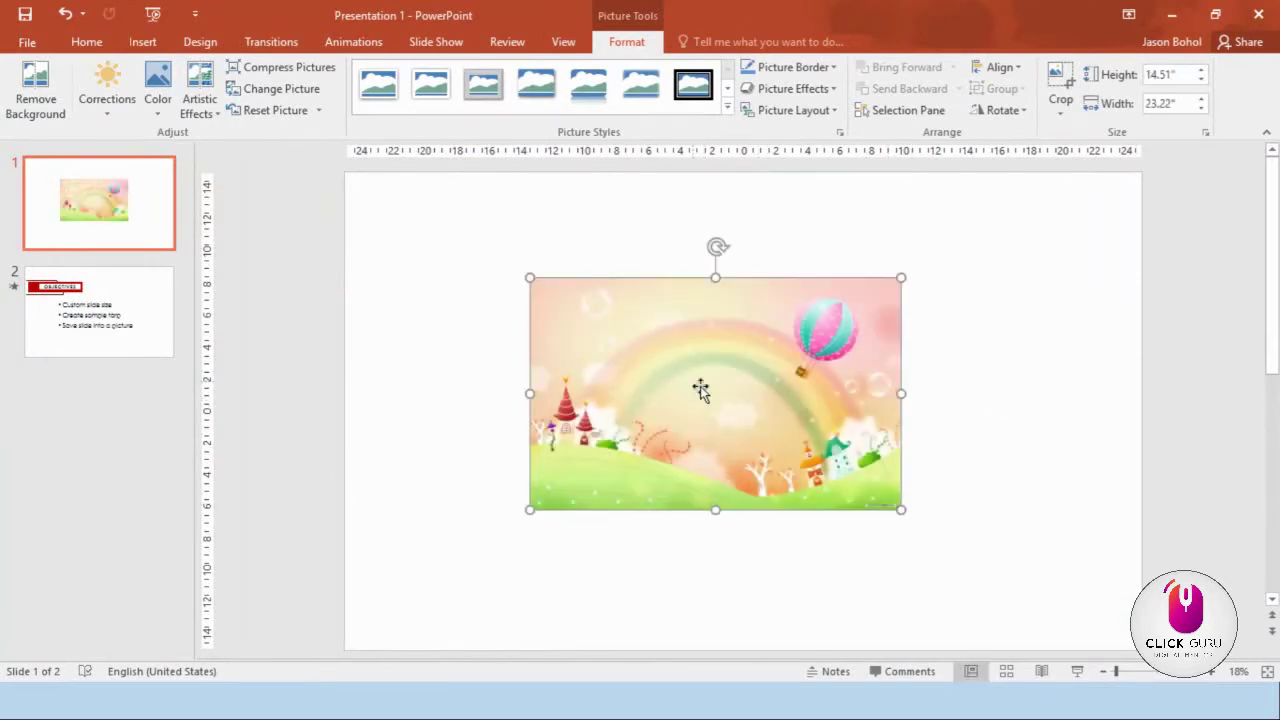
{"action": "left_click_drag", "start_coordinate": [700, 388], "coordinate": [514, 286]}
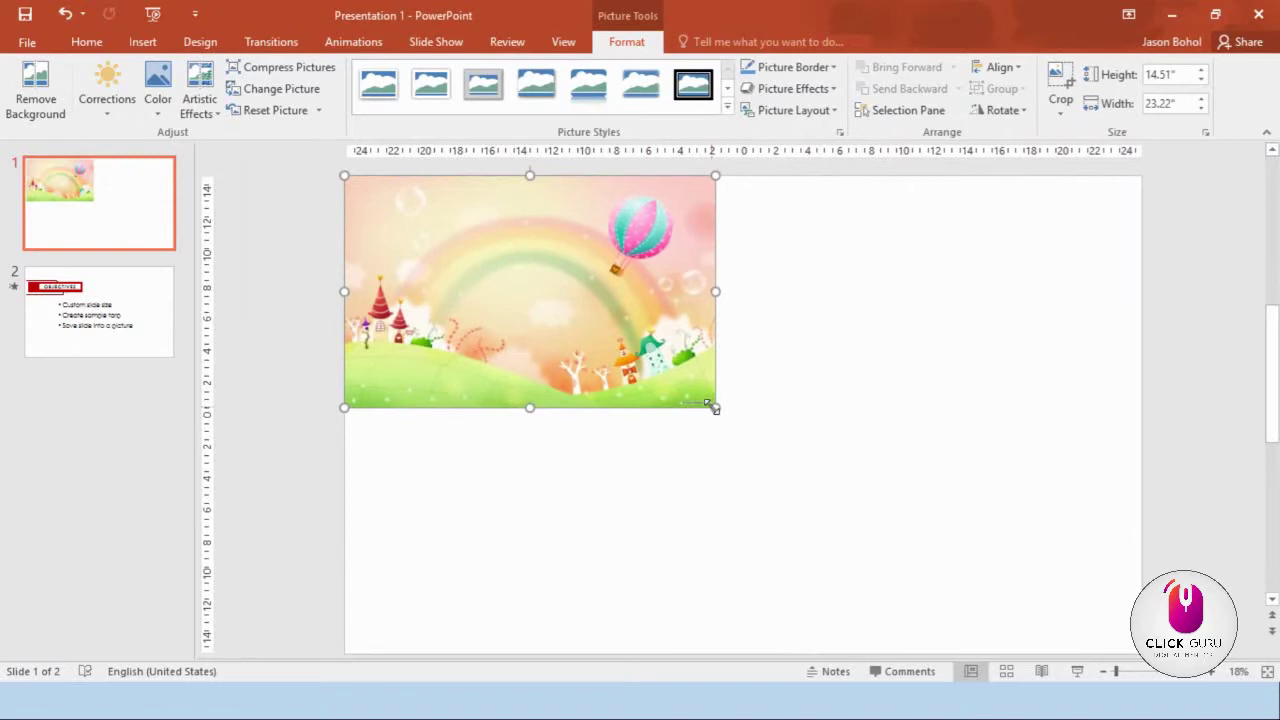
{"action": "left_click_drag", "start_coordinate": [712, 405], "coordinate": [1140, 560]}
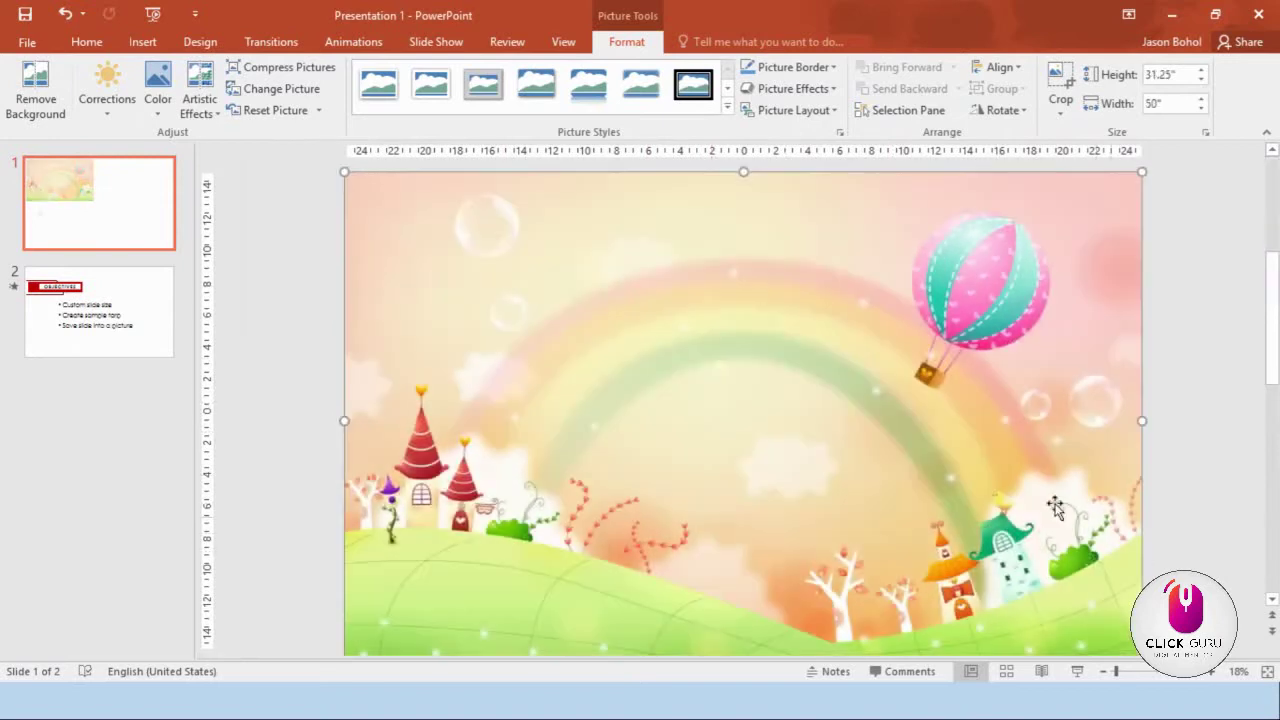
{"action": "scroll", "coordinate": [752, 366], "scroll_direction": "down", "scroll_amount": 1}
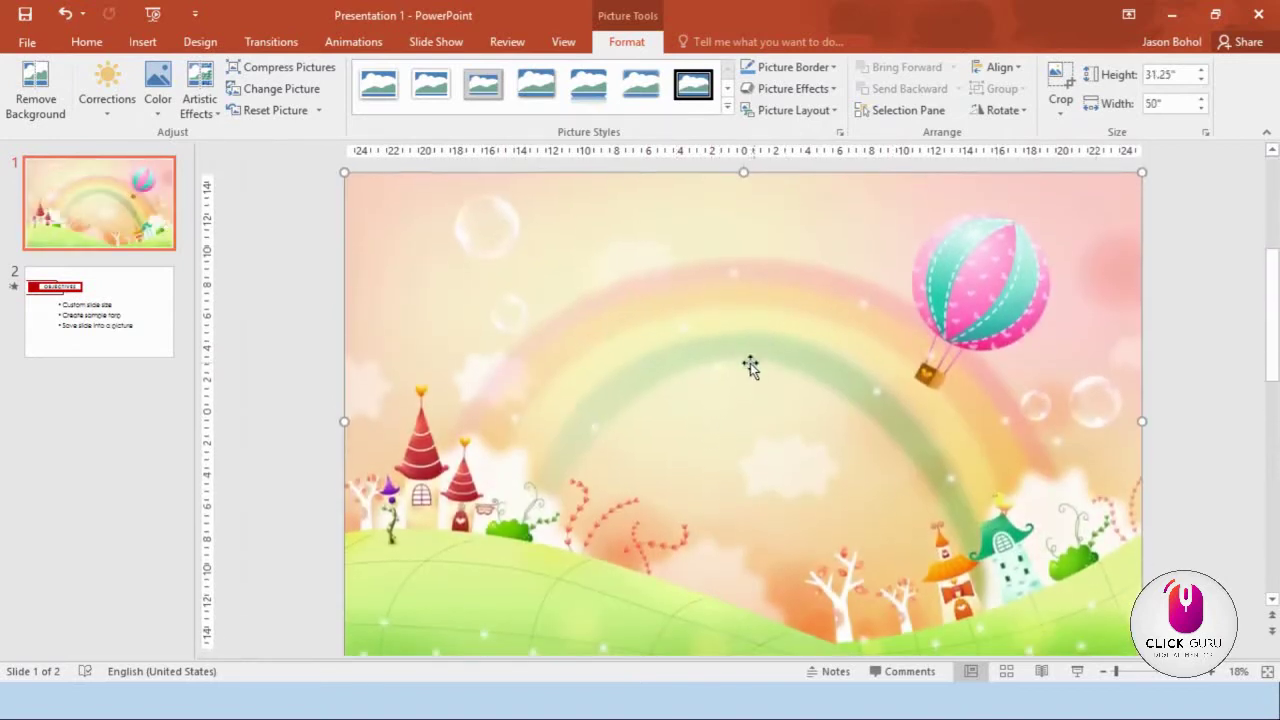
{"action": "left_click", "coordinate": [1060, 80]}
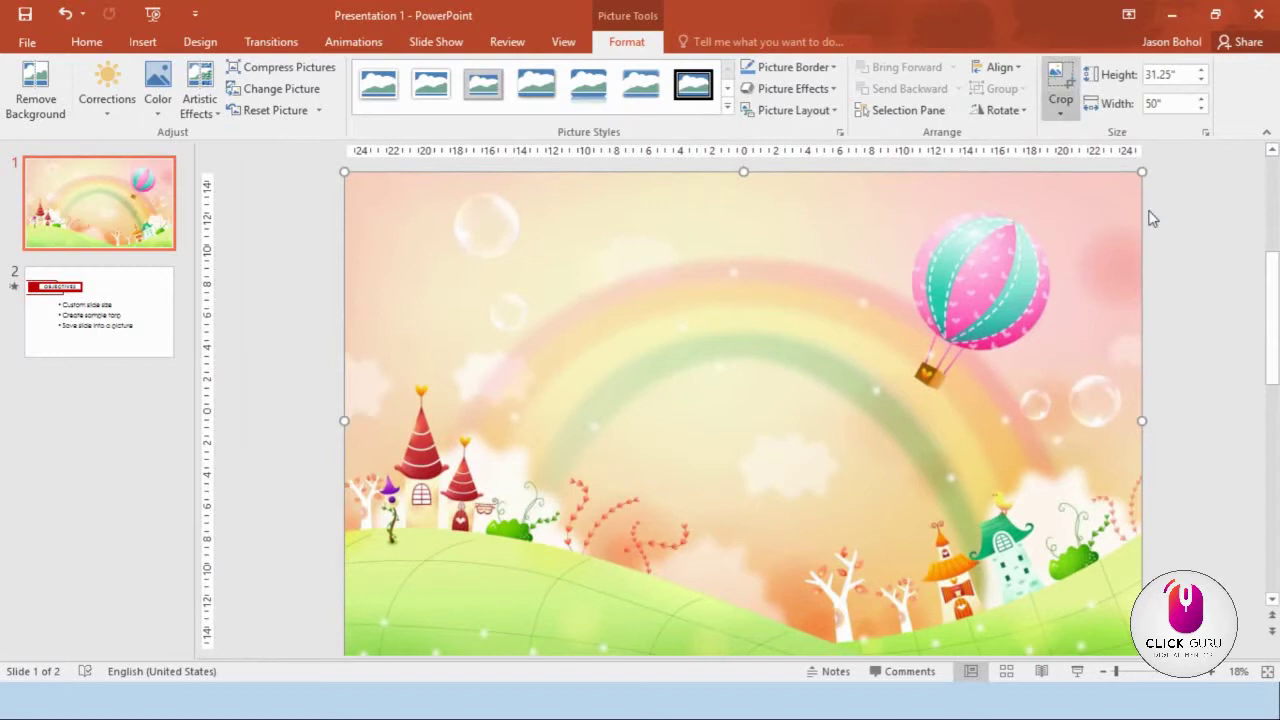
{"action": "left_click_drag", "start_coordinate": [1268, 362], "coordinate": [1265, 395]}
{"action": "left_click", "coordinate": [105, 210]}
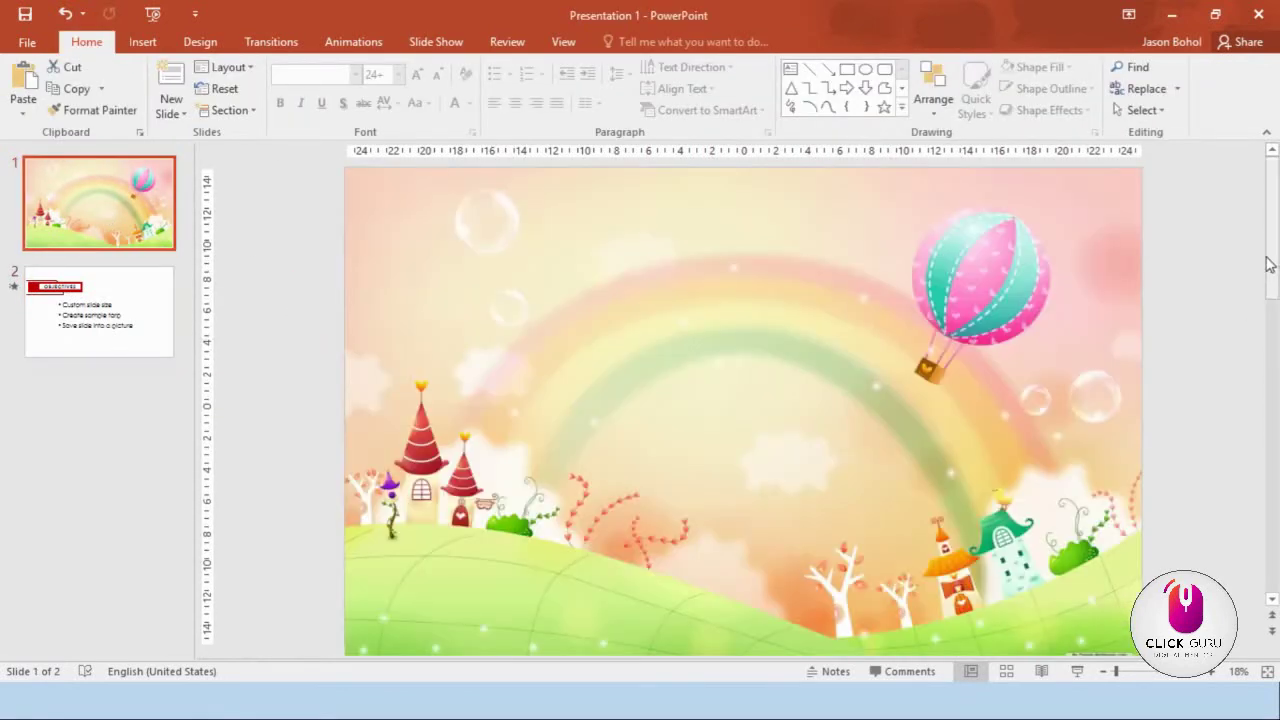
{"action": "left_click", "coordinate": [851, 449]}
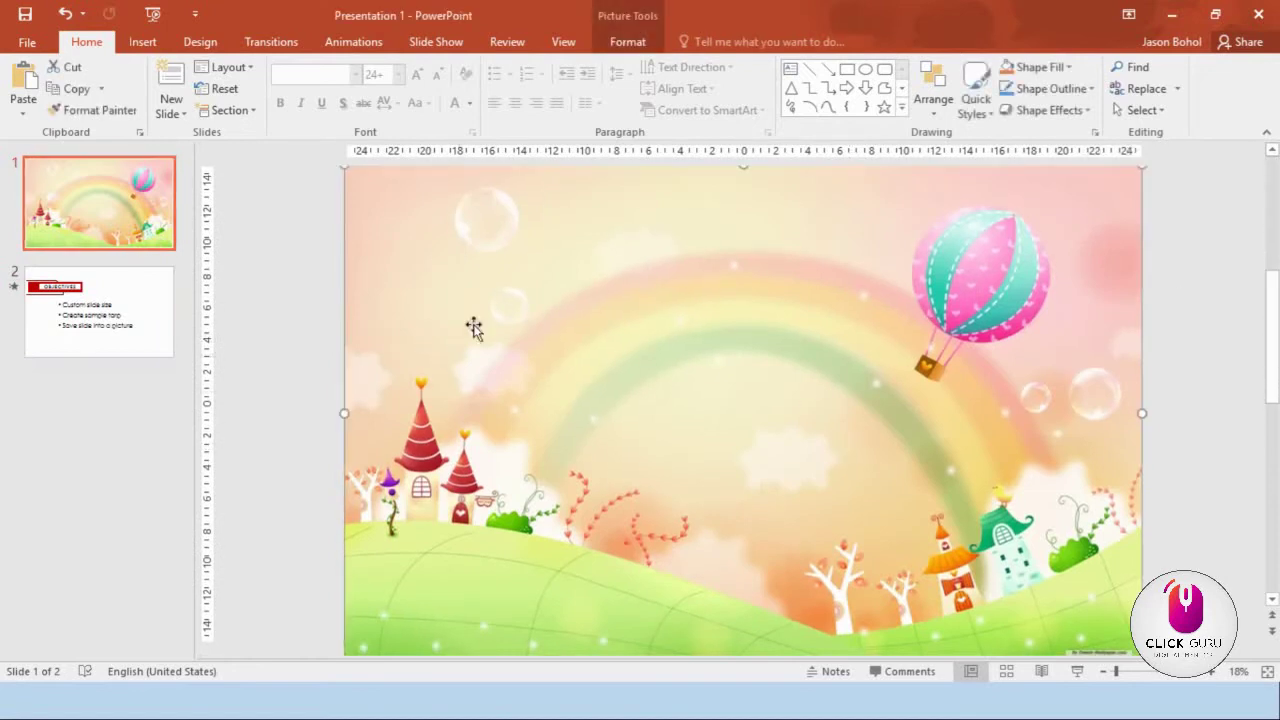
{"action": "left_click", "coordinate": [266, 303]}
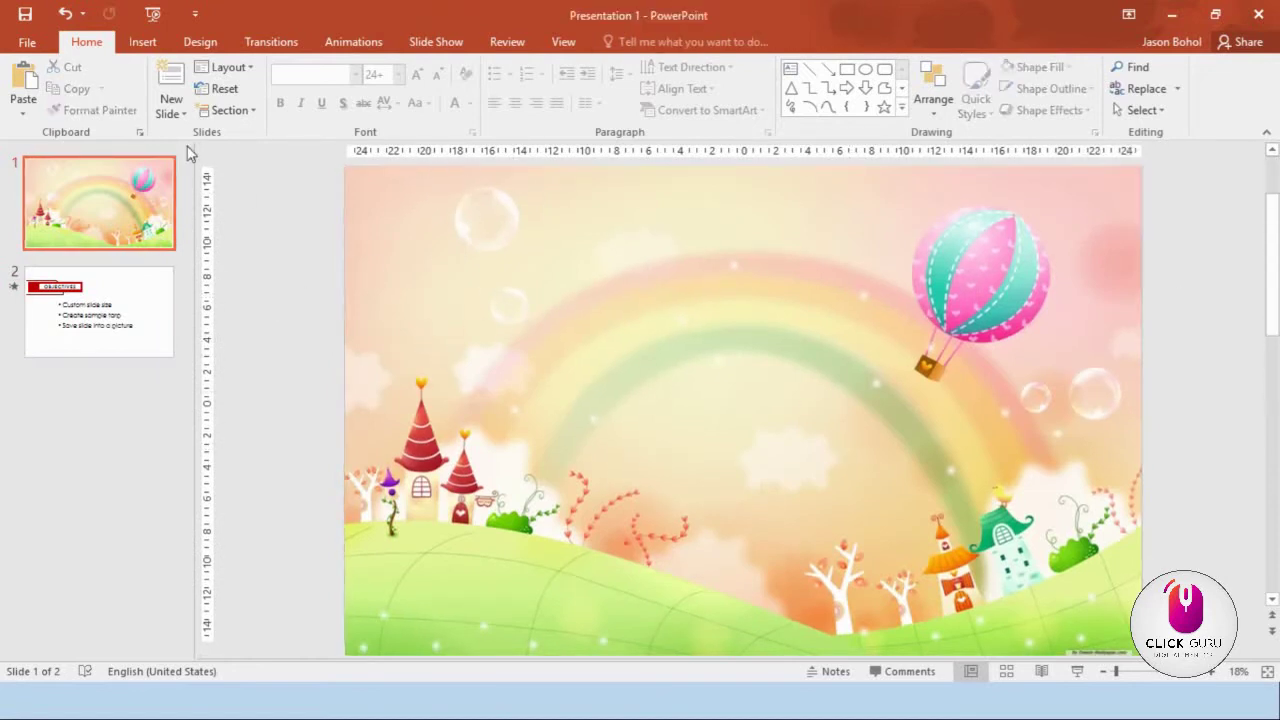
- Insert a text box about 23" wide in the upper-left area of slide 1 and enter "Thank"
{"action": "left_click", "coordinate": [141, 42]}
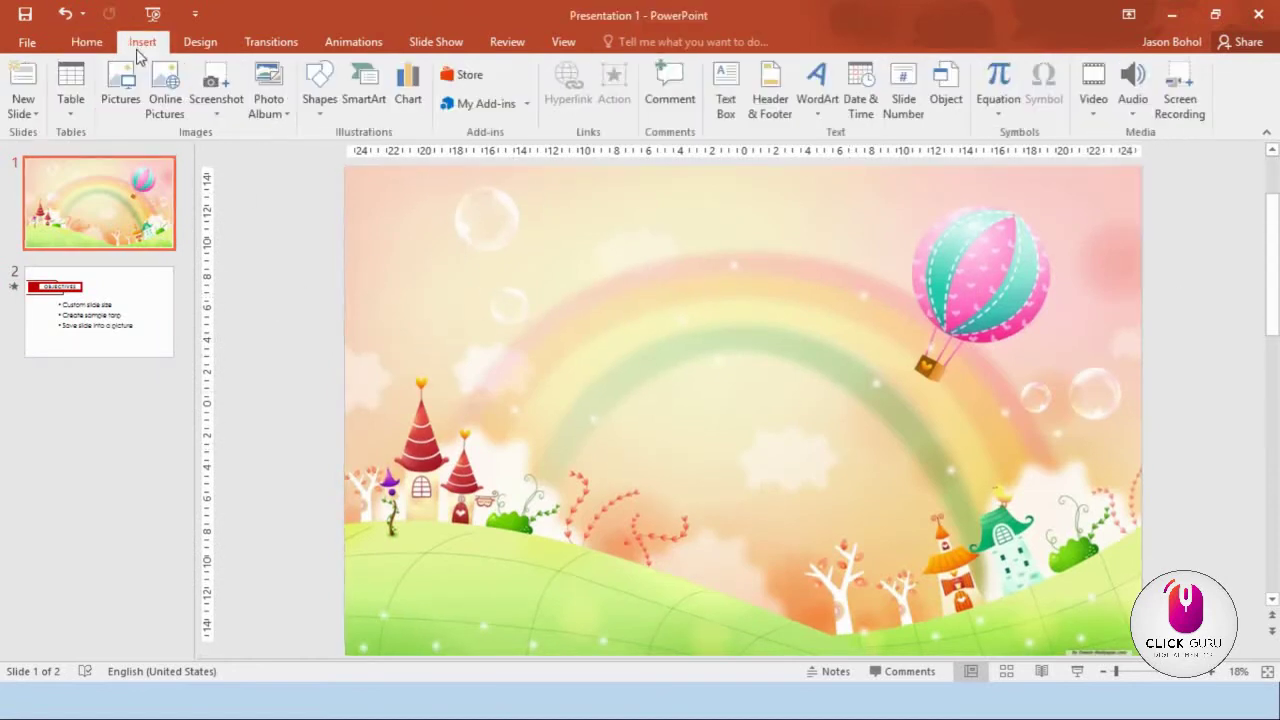
{"action": "left_click", "coordinate": [726, 110]}
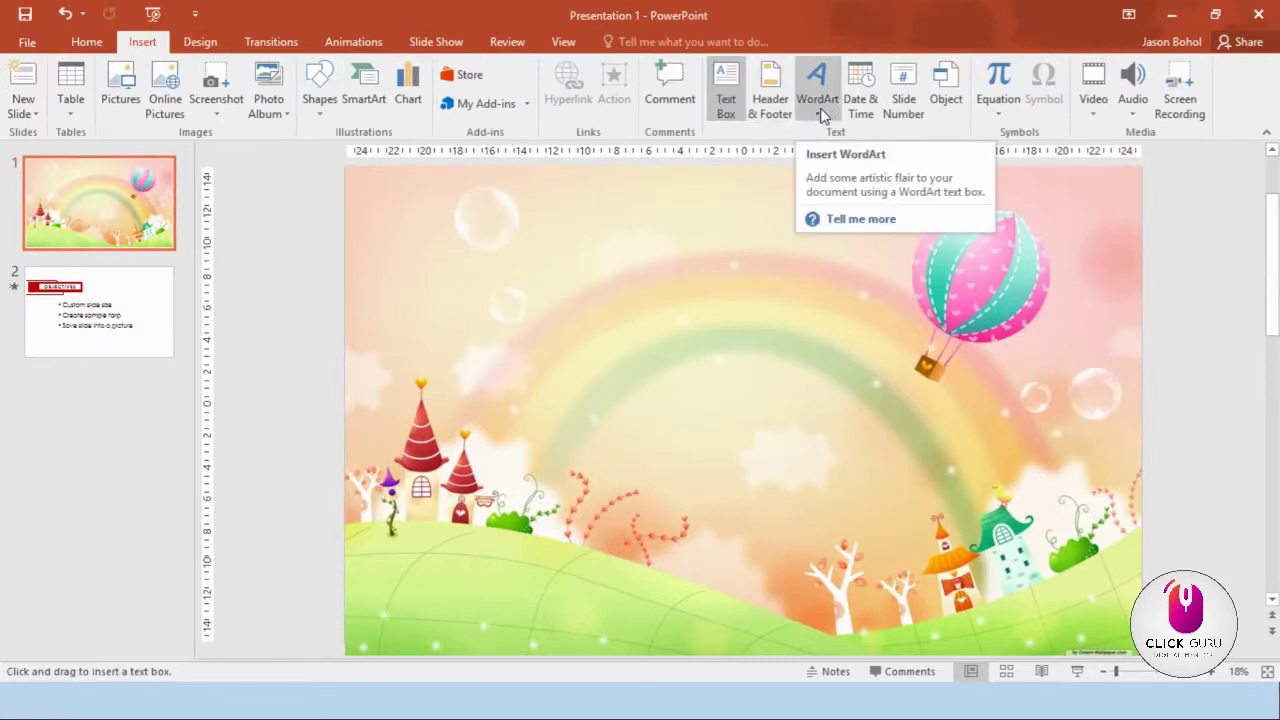
{"action": "left_click", "coordinate": [820, 112]}
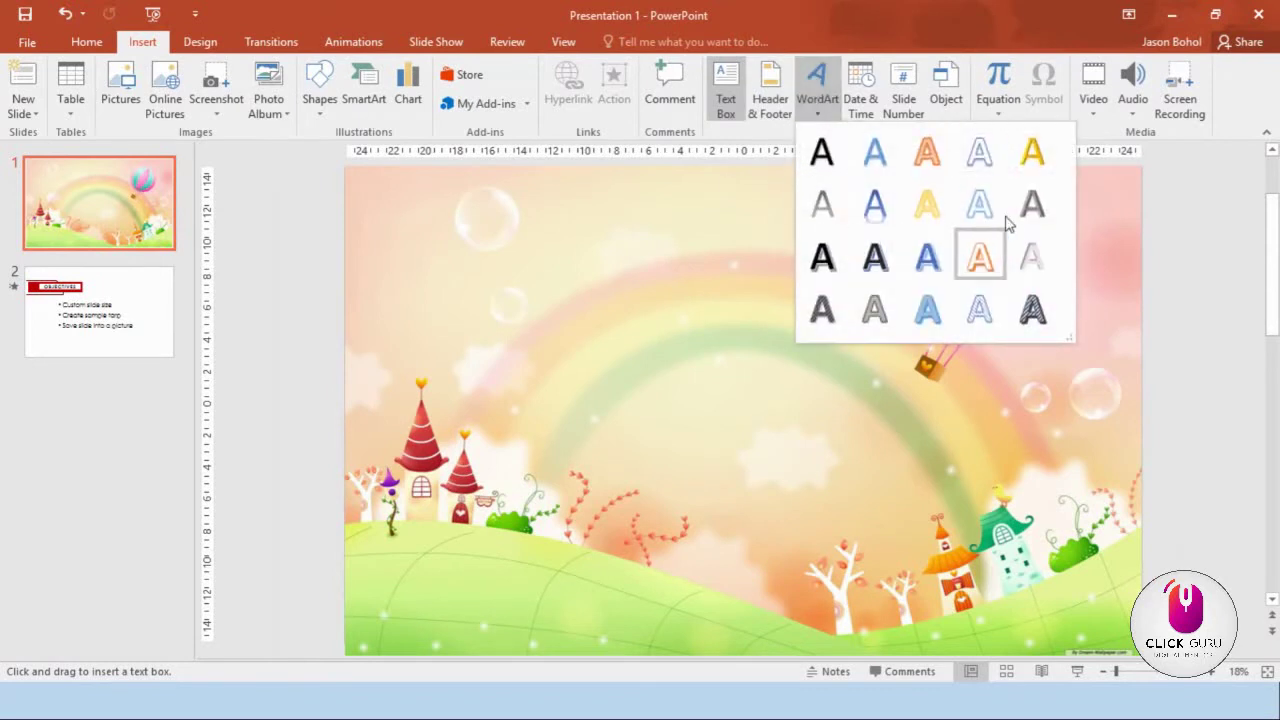
{"action": "left_click", "coordinate": [724, 122]}
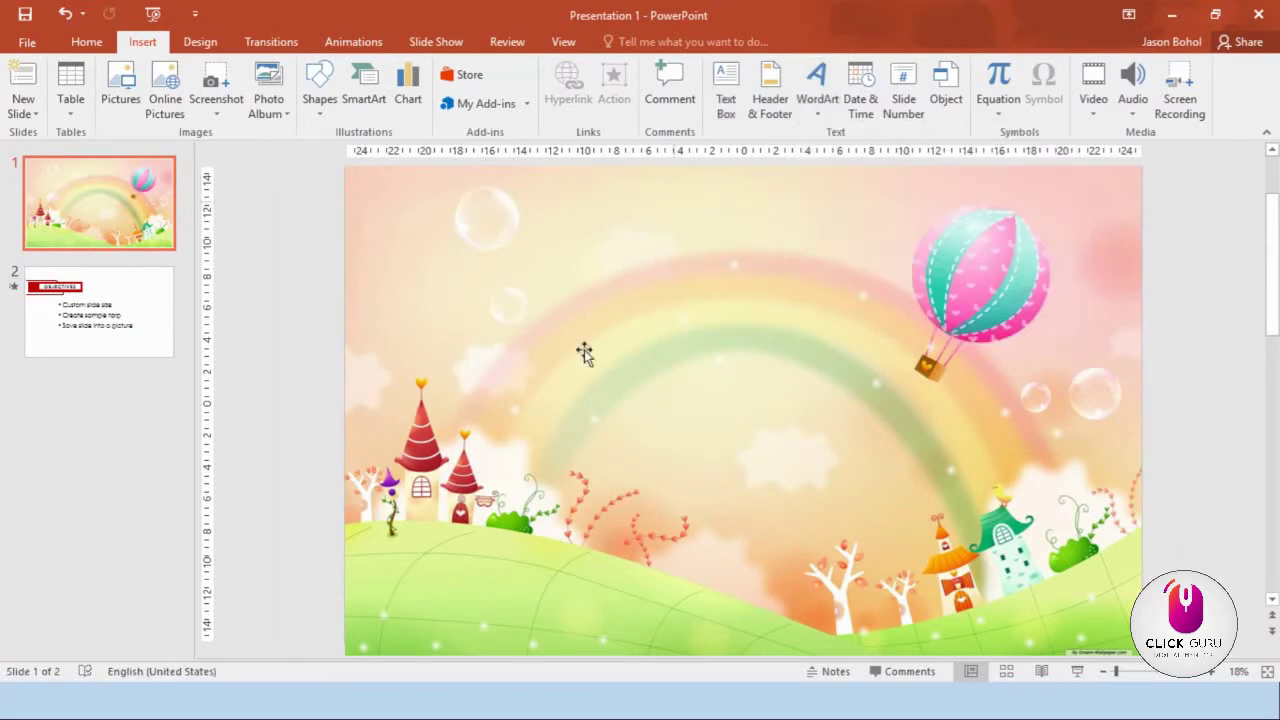
{"action": "left_click", "coordinate": [726, 100]}
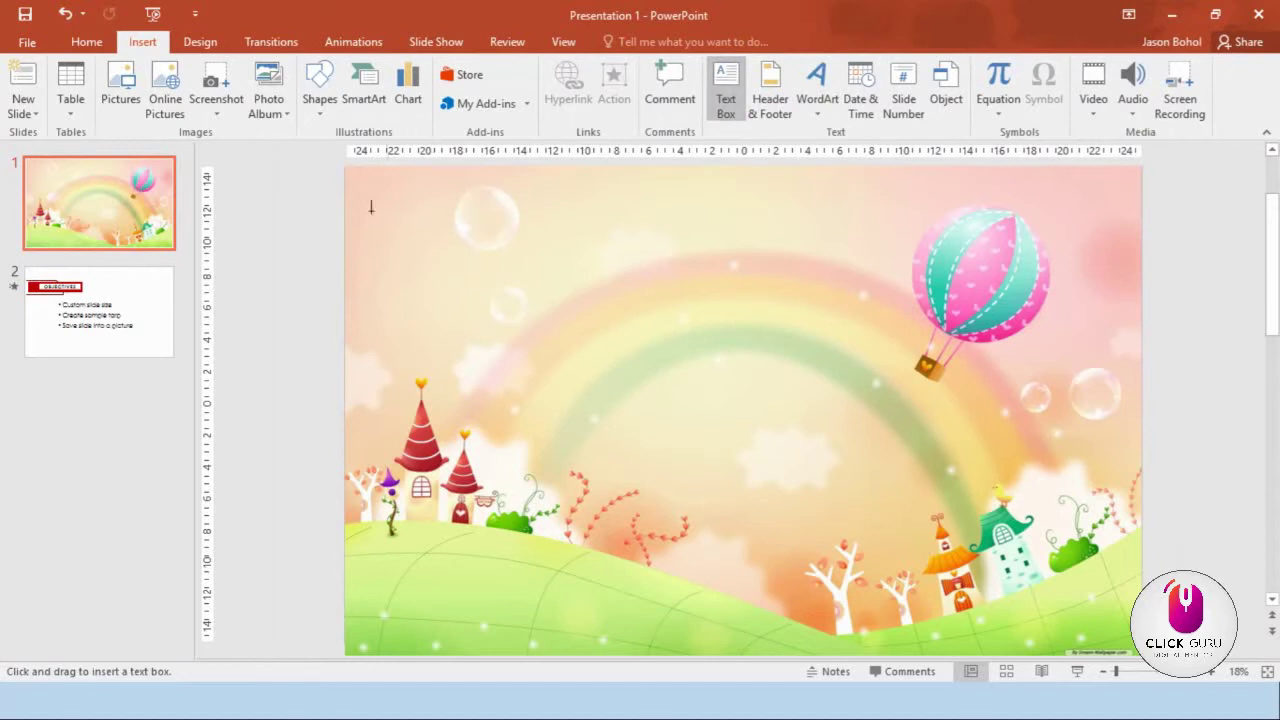
{"action": "mouse_move", "coordinate": [410, 212]}
{"action": "left_mouse_down"}
{"action": "mouse_move", "coordinate": [854, 357]}
{"action": "mouse_move", "coordinate": [777, 404]}
{"action": "left_mouse_up"}
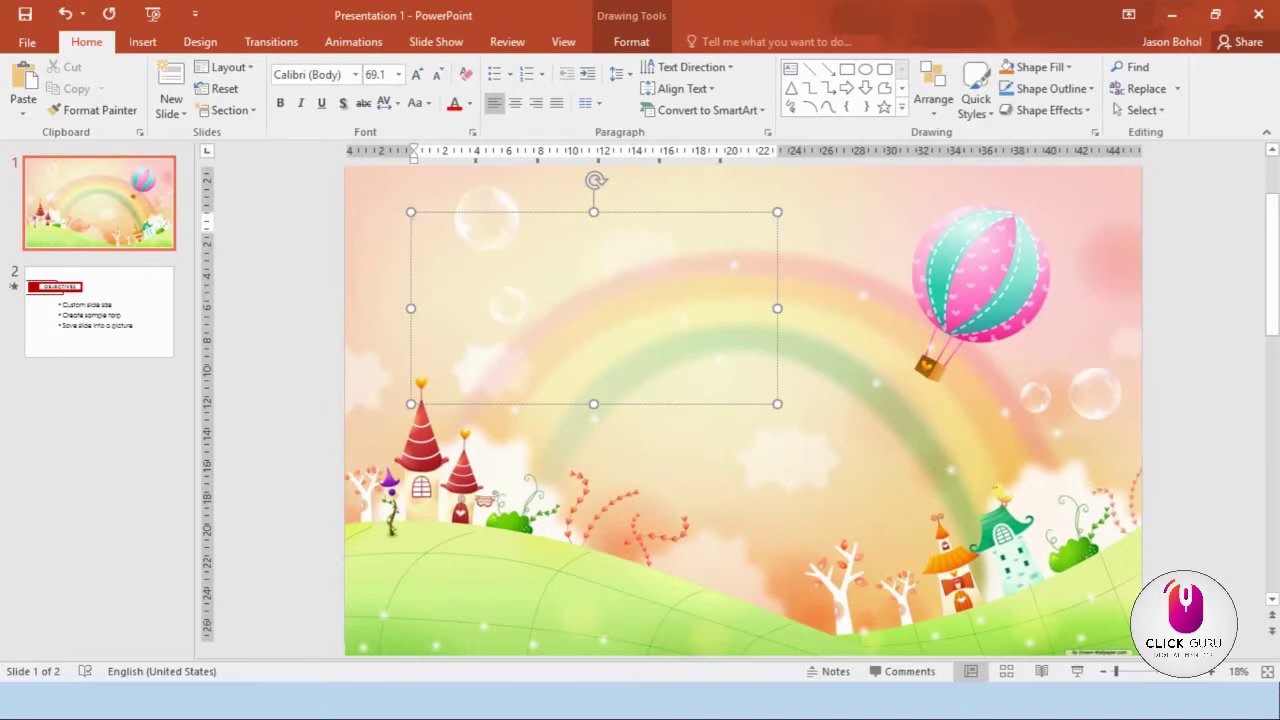
{"action": "type", "text": "Thank"}
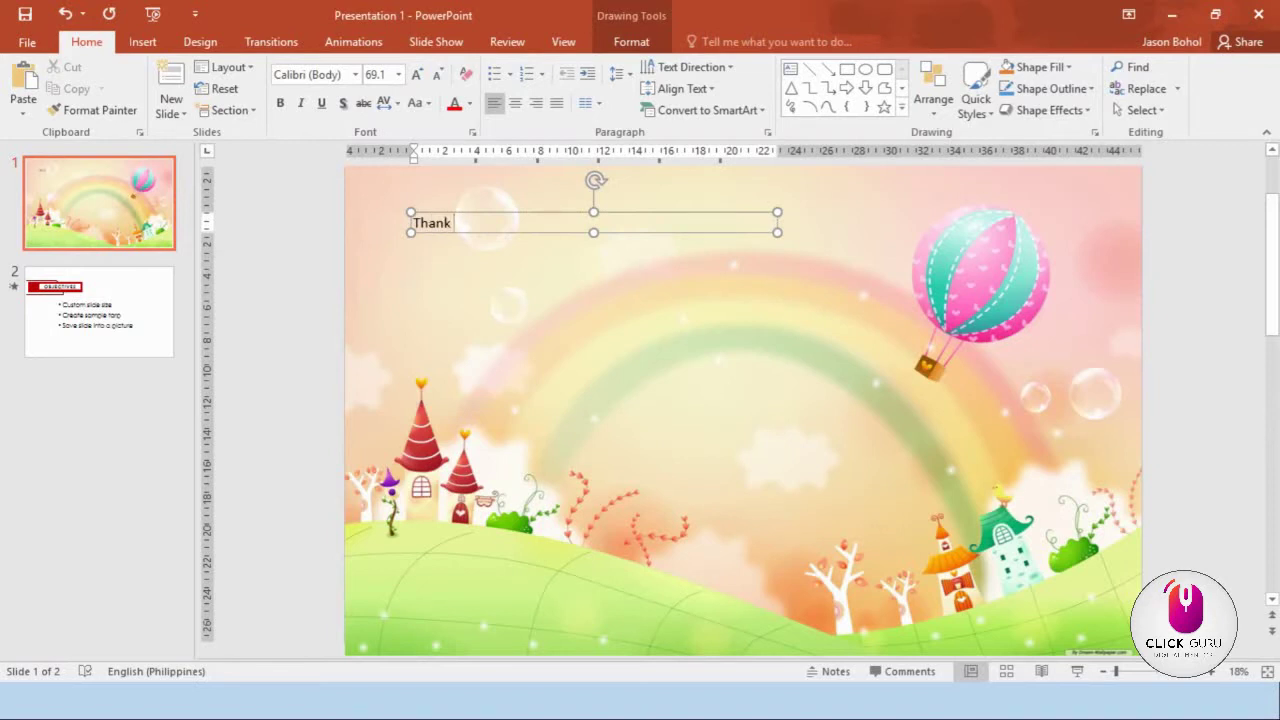
- Enlarge all of the "Thank" text to a font size of 413
{"action": "key", "text": "ctrl+a"}
{"action": "key", "text": "ctrl+bracketright"}
{"action": "key", "text": "ctrl+bracketright"}
{"action": "key", "text": "ctrl+bracketright"}
{"action": "key", "text": "ctrl+bracketright"}
{"action": "key", "text": "ctrl+bracketright"}
{"action": "key", "text": "ctrl+bracketright"}
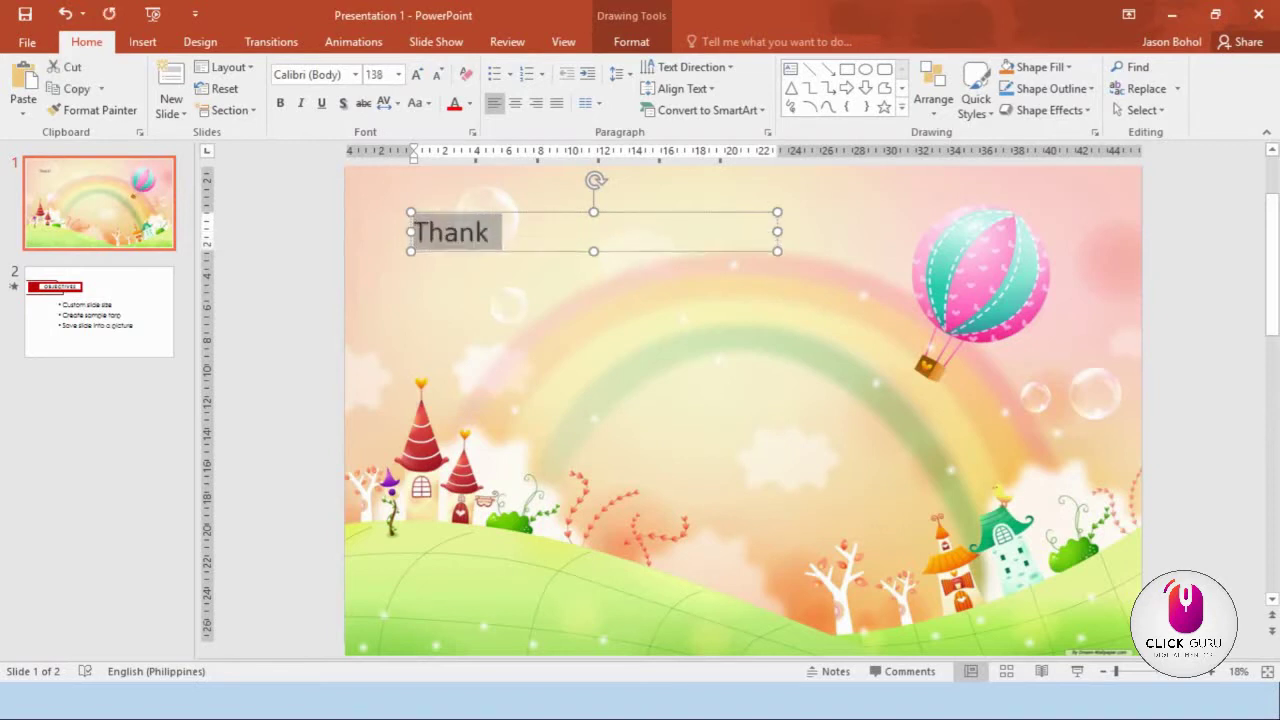
{"action": "key", "text": "ctrl+bracketright"}
{"action": "key", "text": "ctrl+bracketright"}
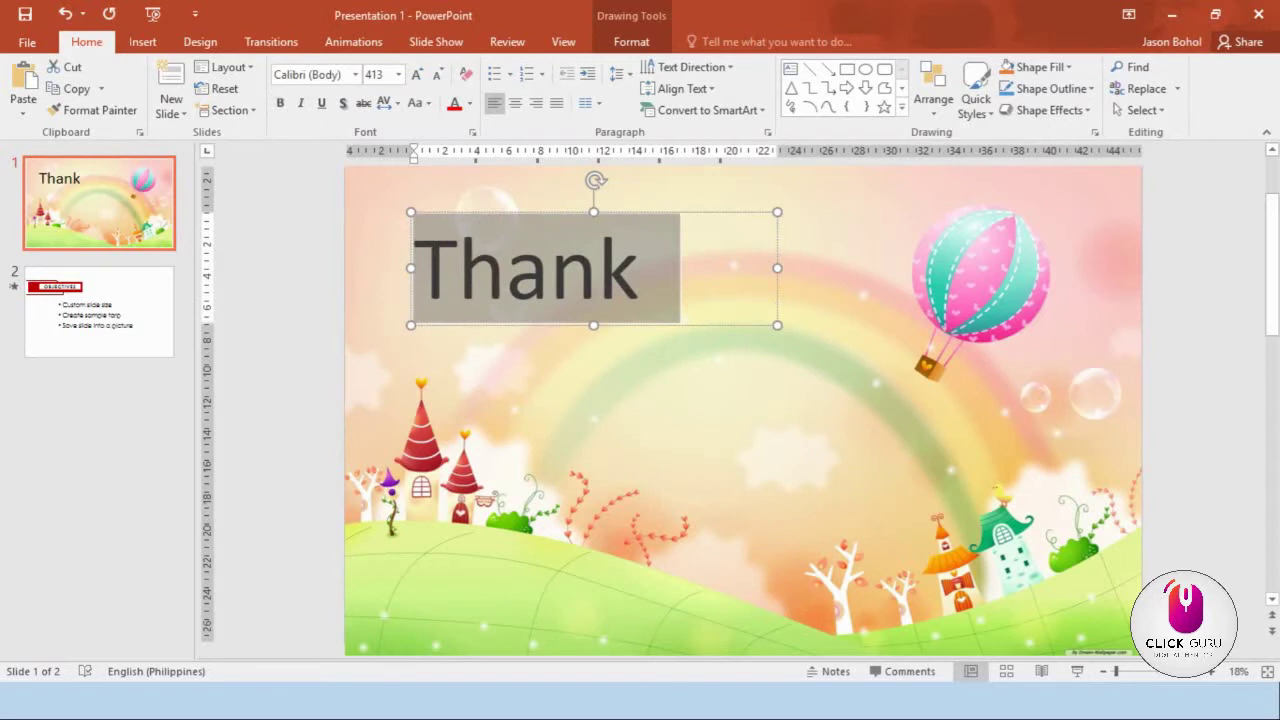
- Shrink the "Thank" text to size 166 and enlarge it again to 413
{"action": "key", "text": "ctrl+bracketleft"}
{"action": "key", "text": "ctrl+bracketleft"}
{"action": "key", "text": "ctrl+bracketleft"}
{"action": "key", "text": "ctrl+bracketleft"}
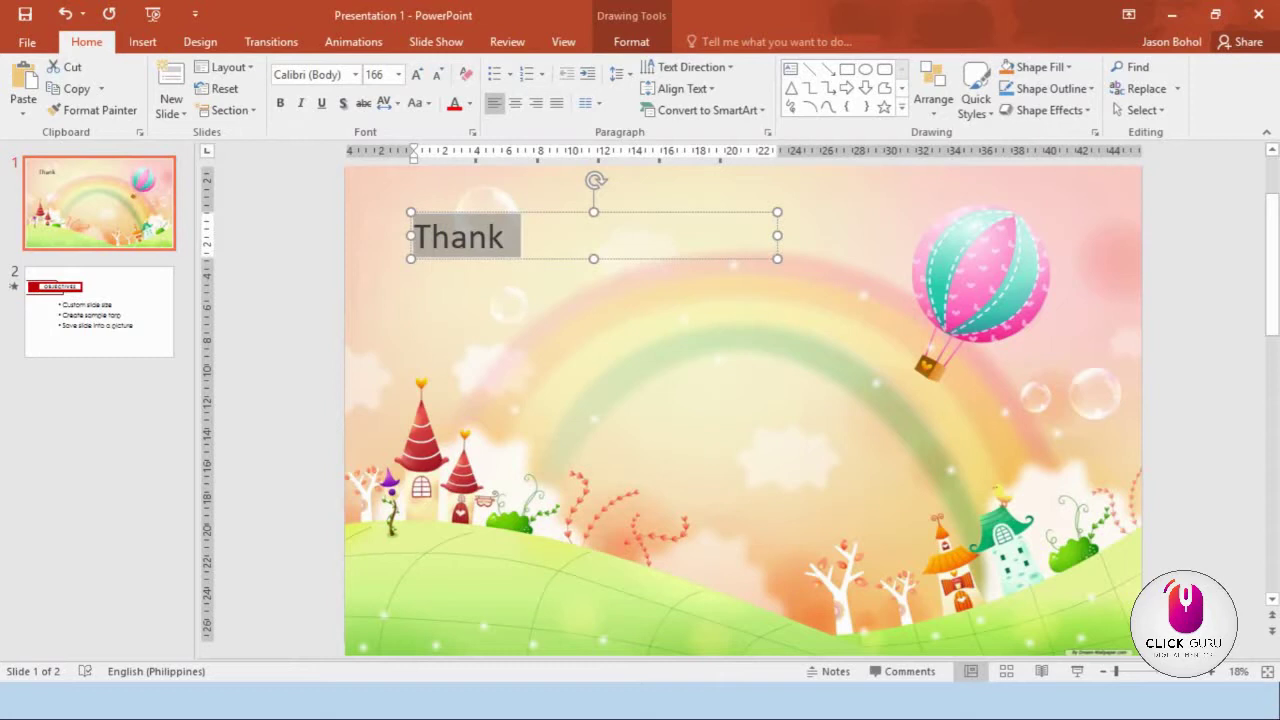
{"action": "key", "text": "ctrl+bracketright"}
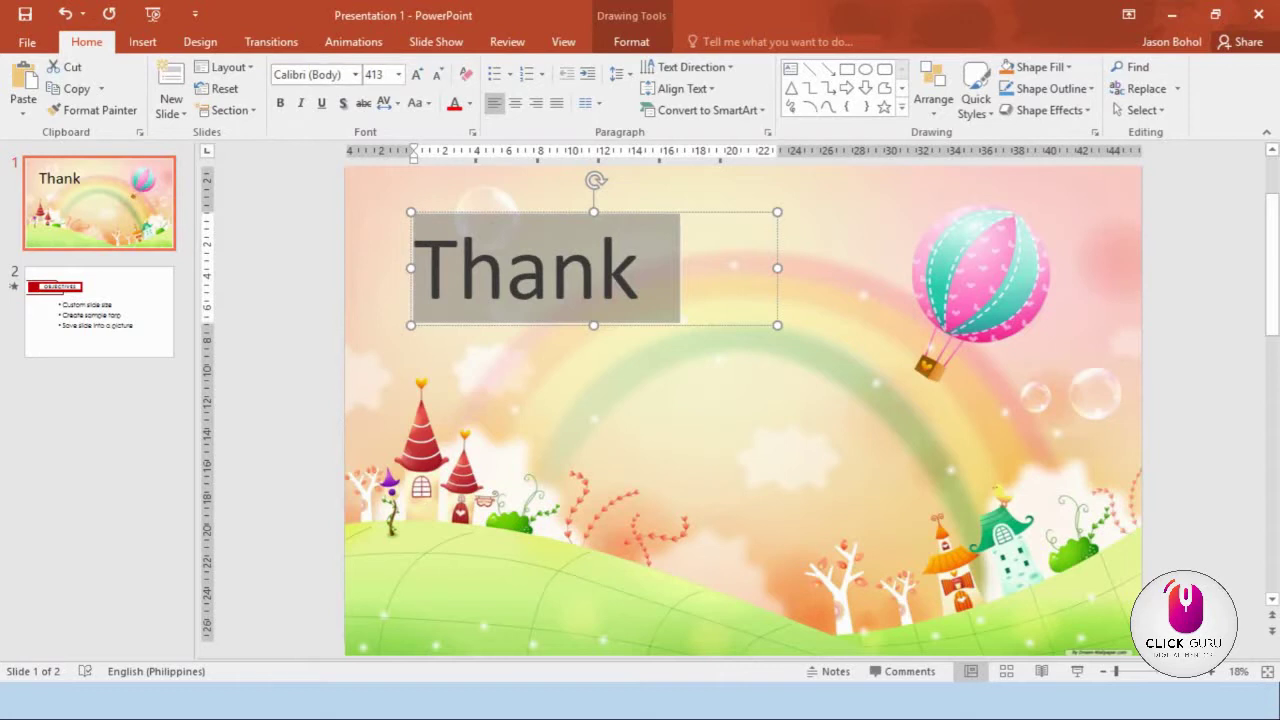
- Set the "Thank" text to the Century Gothic font and make it bold
{"action": "left_click", "coordinate": [313, 75]}
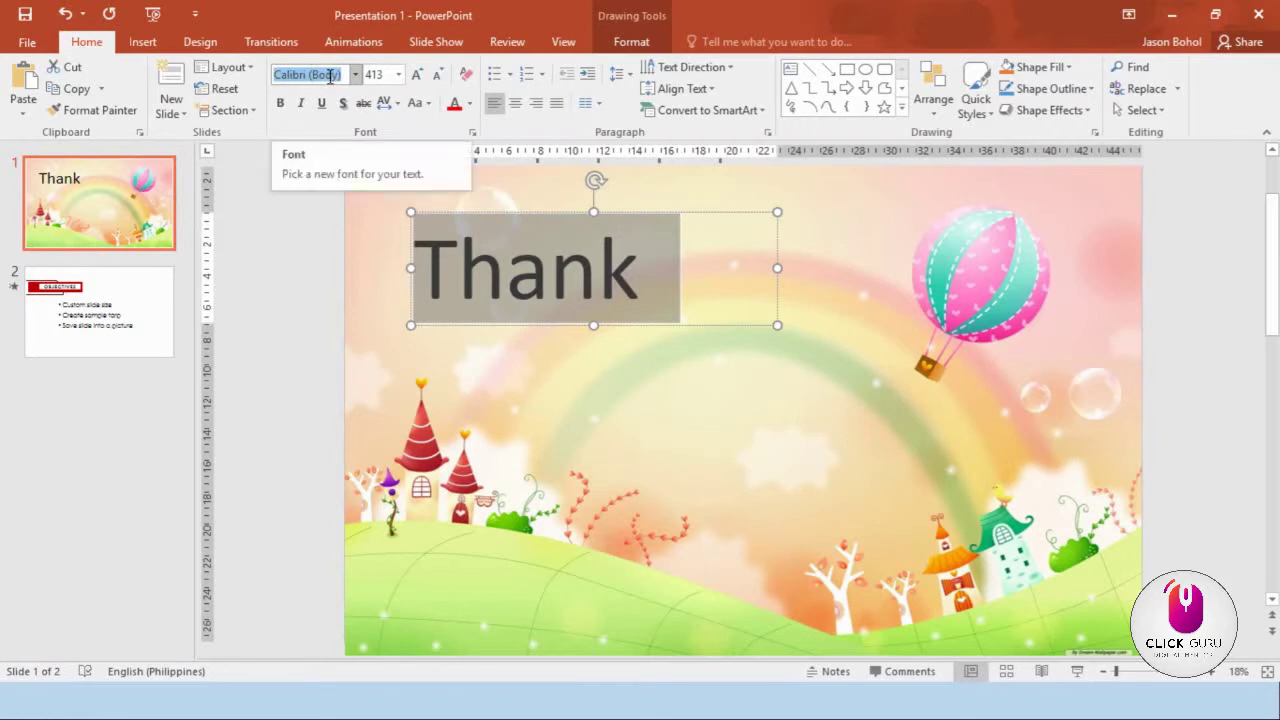
{"action": "type", "text": "Century Gothic"}
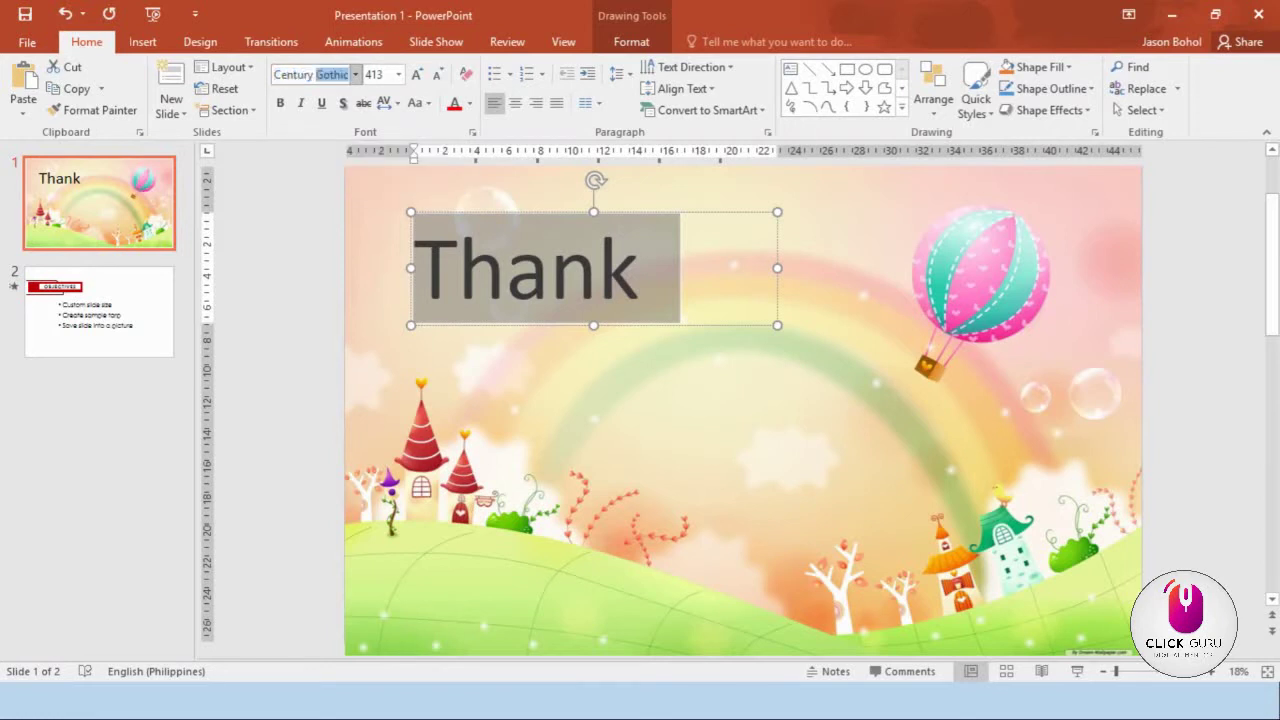
{"action": "key", "text": "Return"}
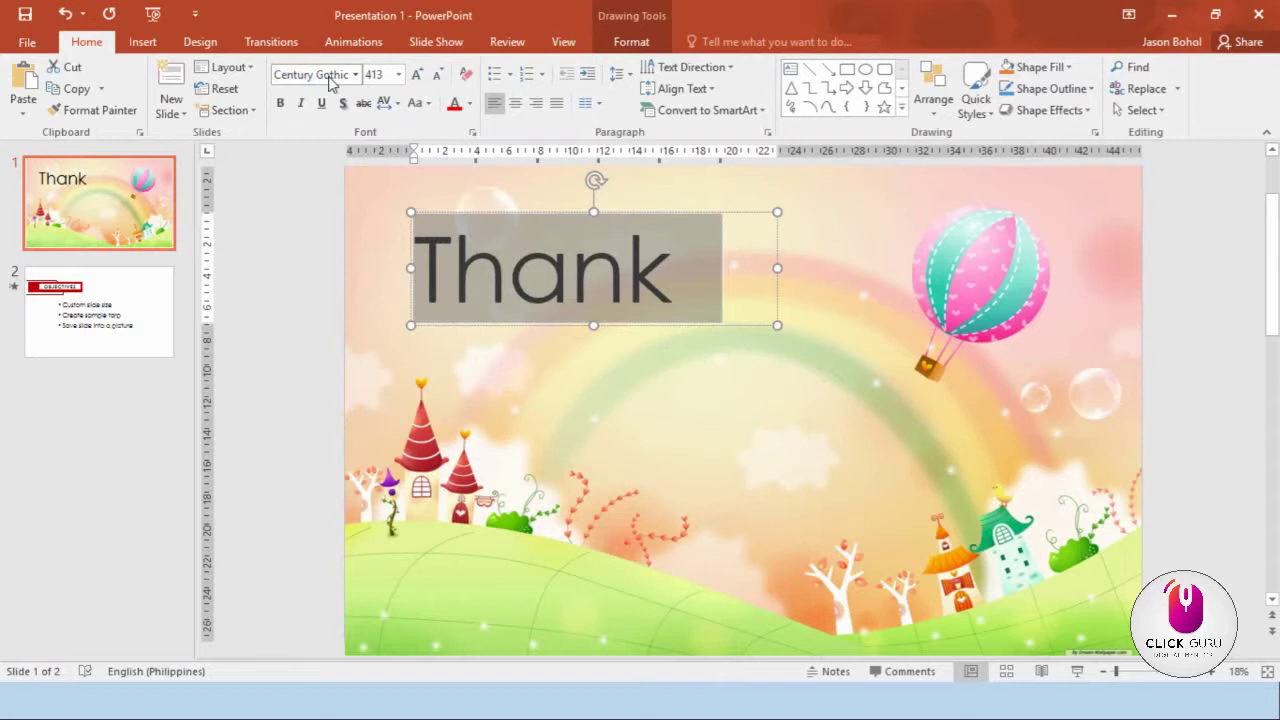
{"action": "key", "text": "ctrl+b"}
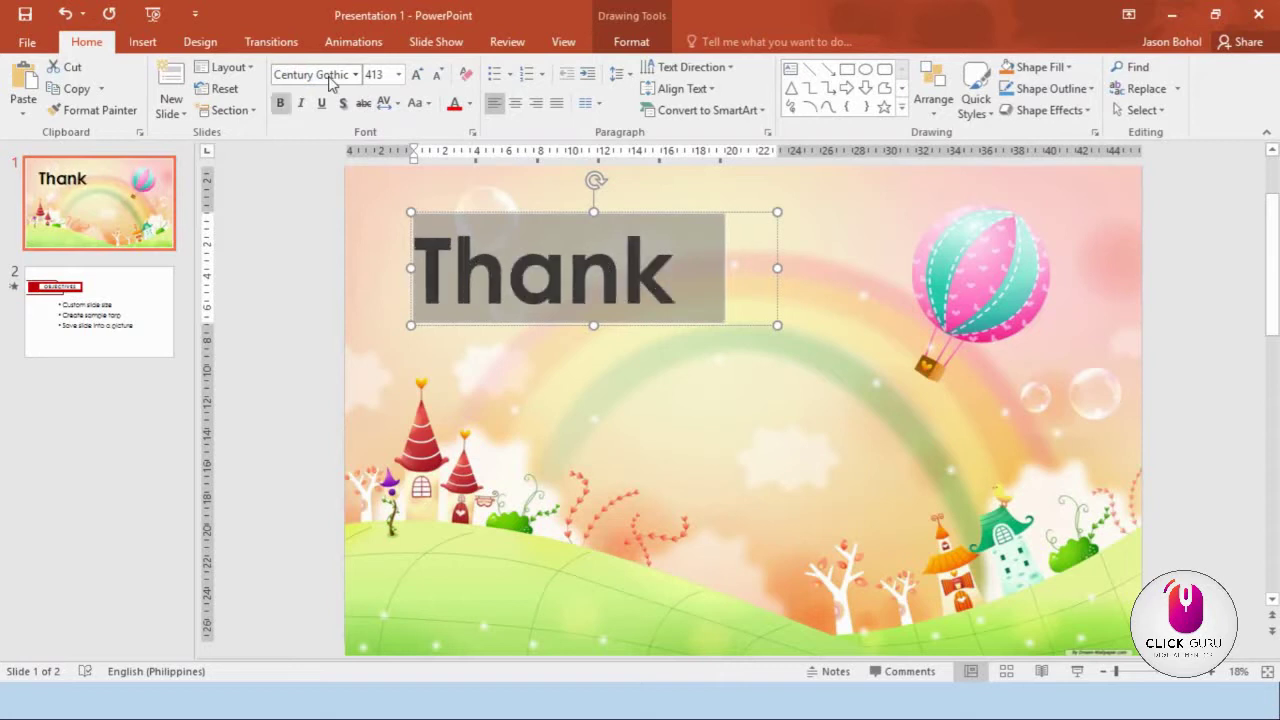
- Duplicate the "Thank" text box below and to the right of the original and replace the copy's text with "You"
{"action": "left_click", "coordinate": [650, 326]}
{"action": "left_click_drag", "start_coordinate": [655, 325], "coordinate": [775, 410], "text": "ctrl"}
{"action": "double_click", "coordinate": [643, 360]}
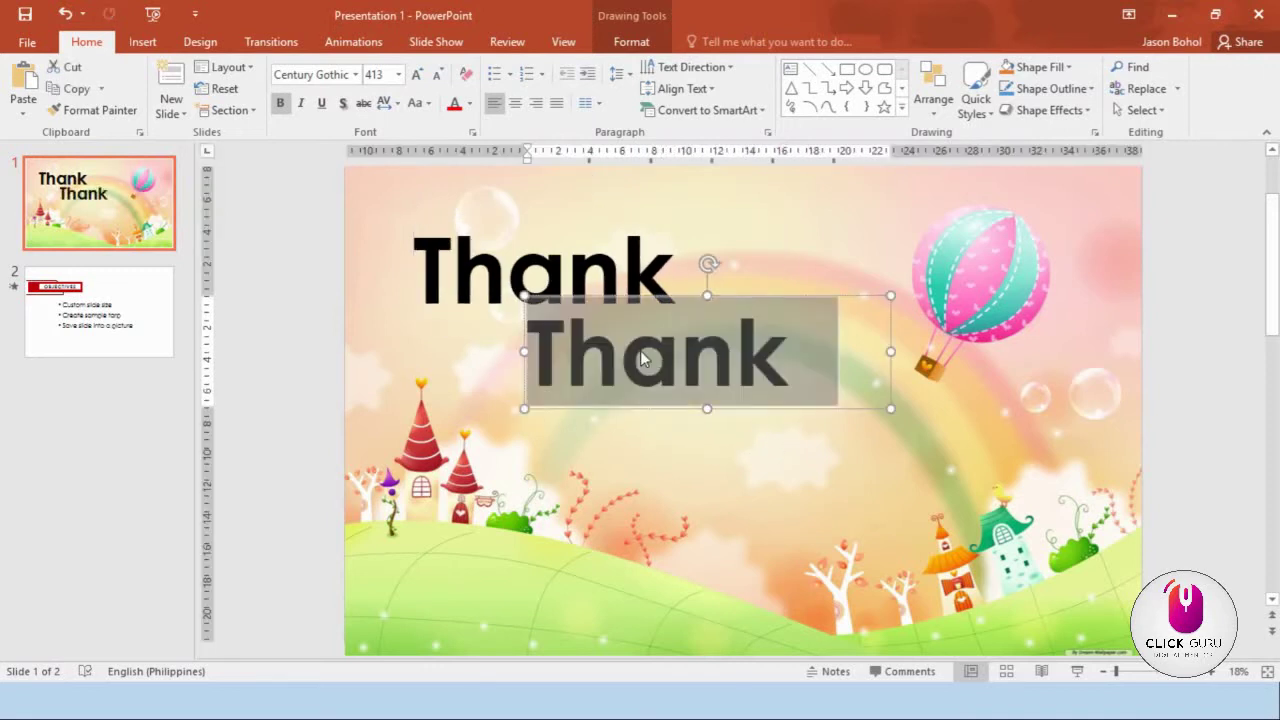
{"action": "type", "text": "You"}
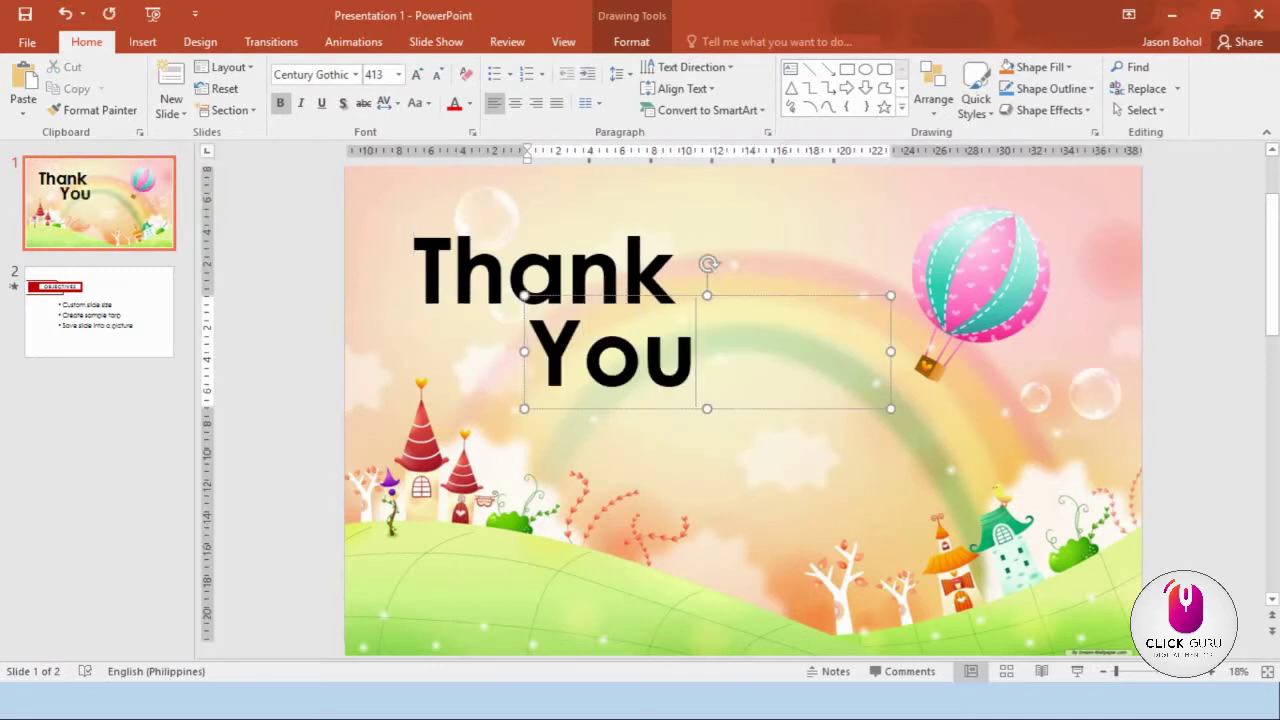
- Move the "You" text box further right beneath "Thank" and narrow it to about 14.5" wide
{"action": "double_click", "coordinate": [643, 358]}
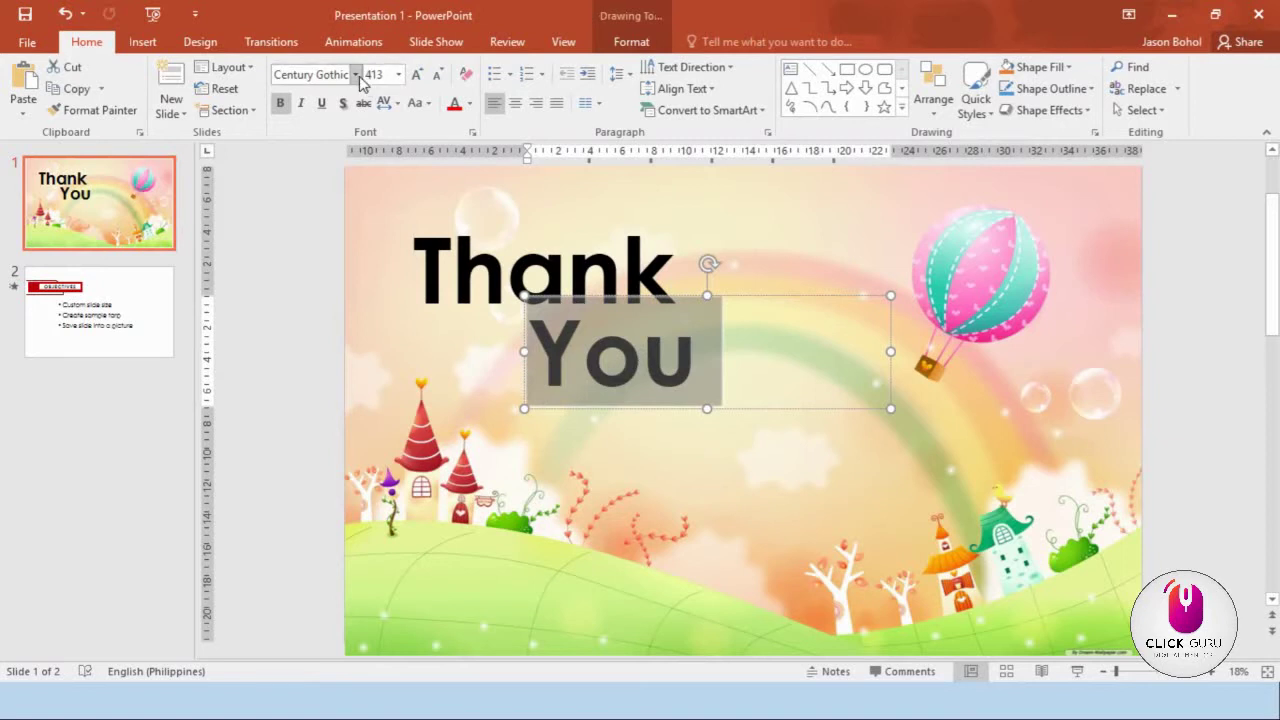
{"action": "left_click_drag", "start_coordinate": [628, 296], "coordinate": [697, 300]}
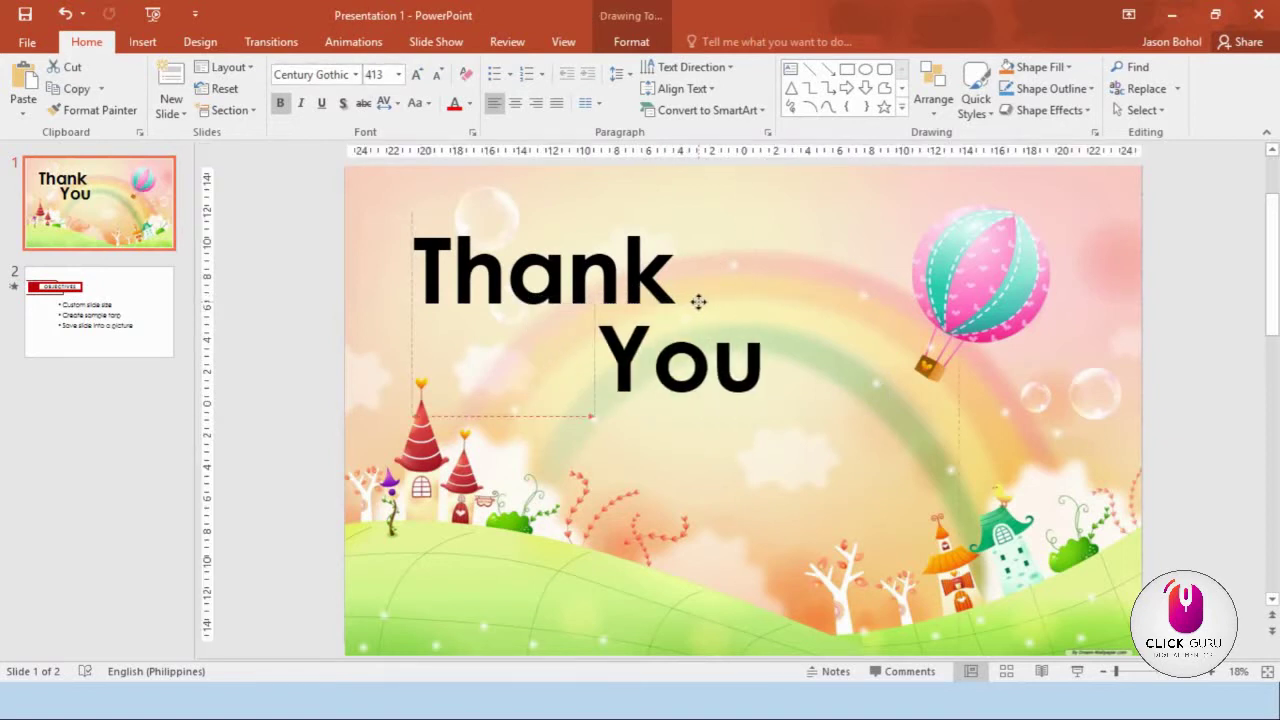
{"action": "left_click_drag", "start_coordinate": [959, 357], "coordinate": [827, 357]}
- Change the "You" text to the Smile of the Ocean font and enlarge it to size 714
{"action": "left_click", "coordinate": [680, 360]}
{"action": "key", "text": "ctrl+a"}
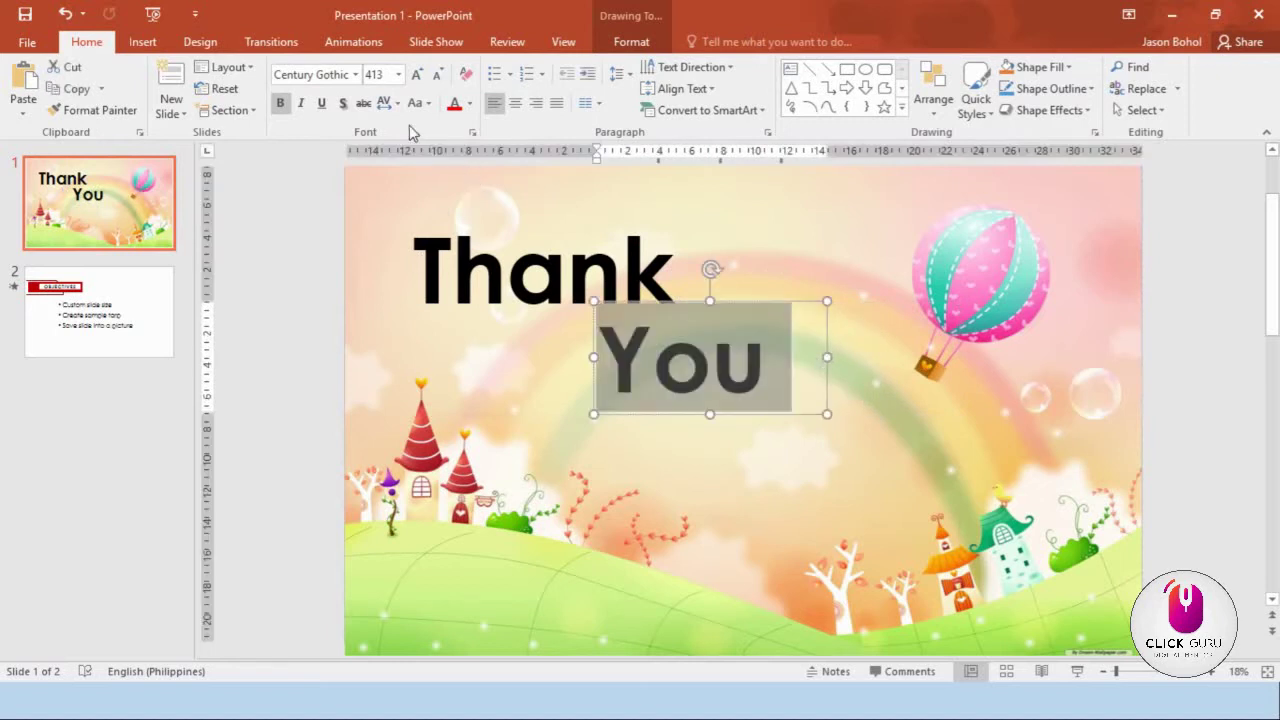
{"action": "left_click", "coordinate": [355, 74]}
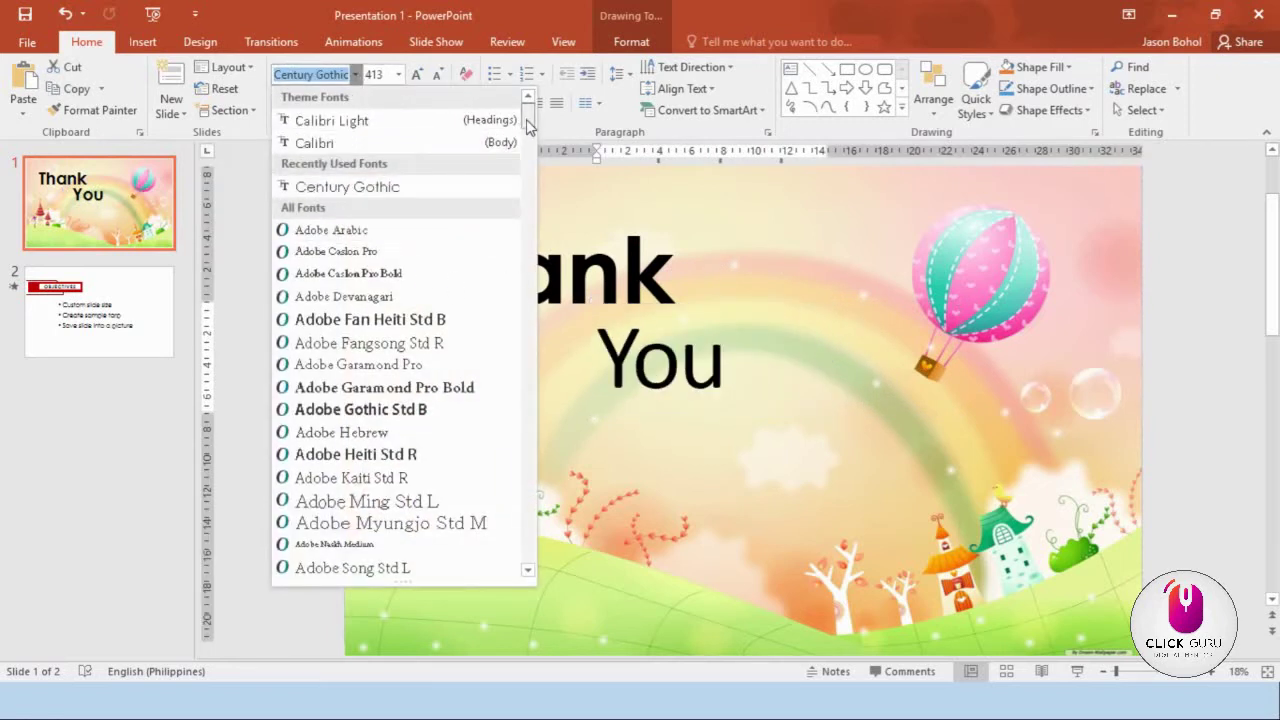
{"action": "left_click_drag", "start_coordinate": [526, 119], "coordinate": [525, 313]}
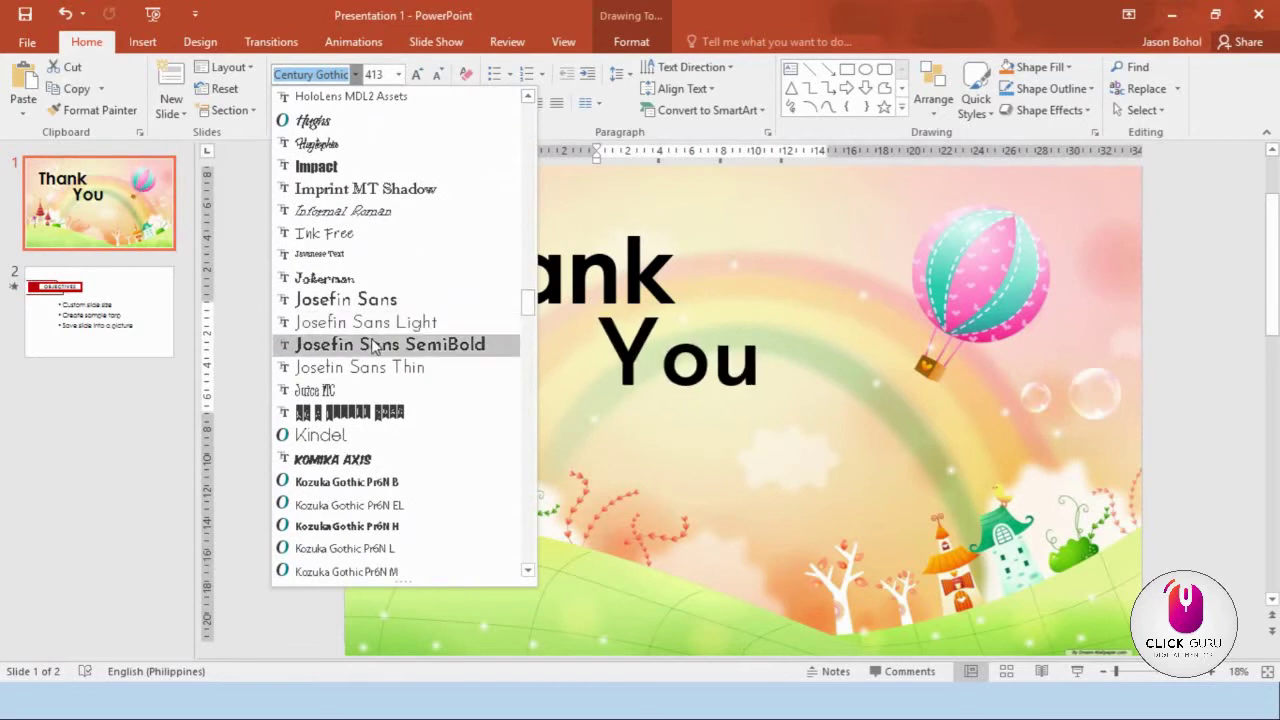
{"action": "scroll", "coordinate": [370, 400], "scroll_direction": "down", "scroll_amount": 4}
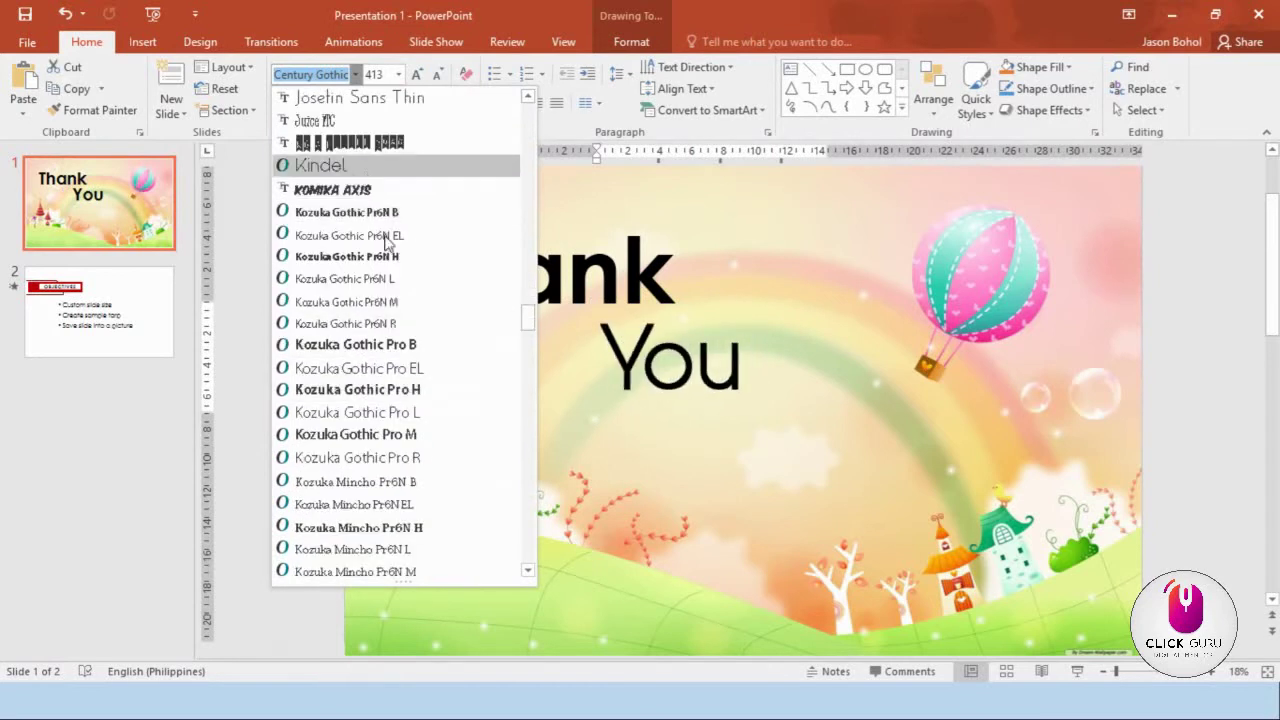
{"action": "scroll", "coordinate": [380, 480], "scroll_direction": "down", "scroll_amount": 7}
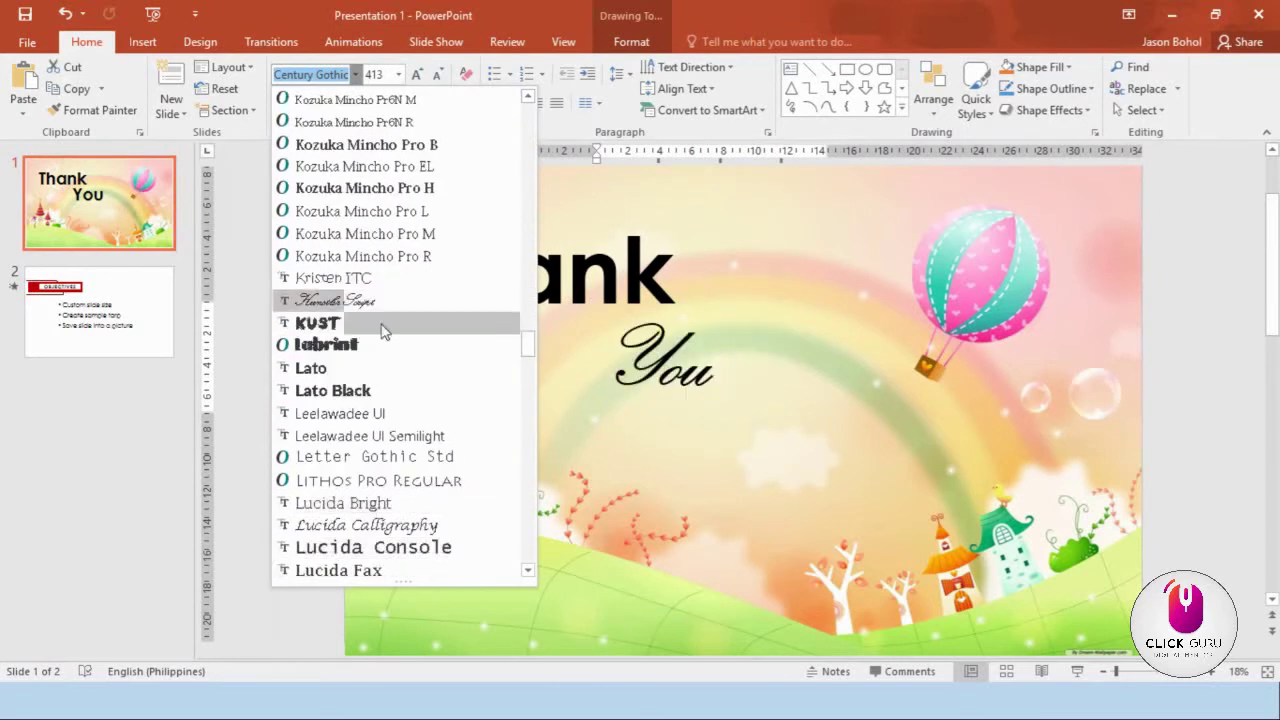
{"action": "scroll", "coordinate": [383, 331], "scroll_direction": "down", "scroll_amount": 3}
{"action": "scroll", "coordinate": [432, 405], "scroll_direction": "down", "scroll_amount": 6}
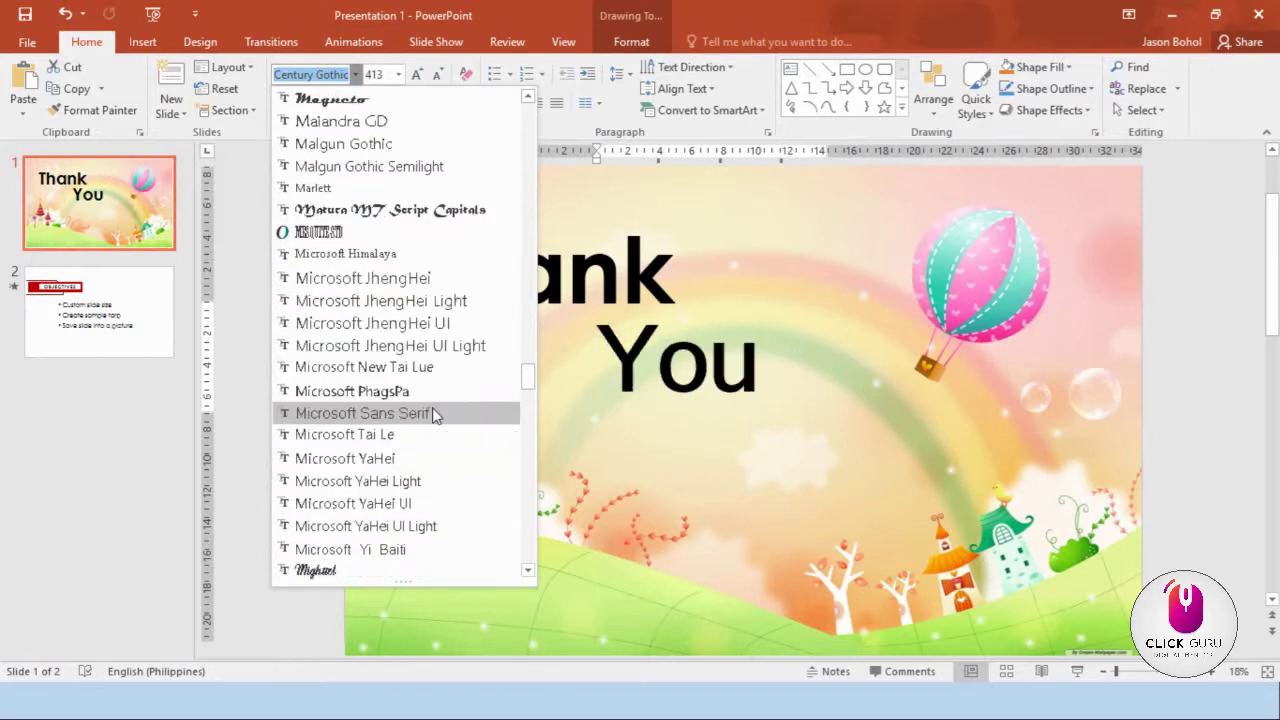
{"action": "left_click_drag", "start_coordinate": [526, 374], "coordinate": [512, 505]}
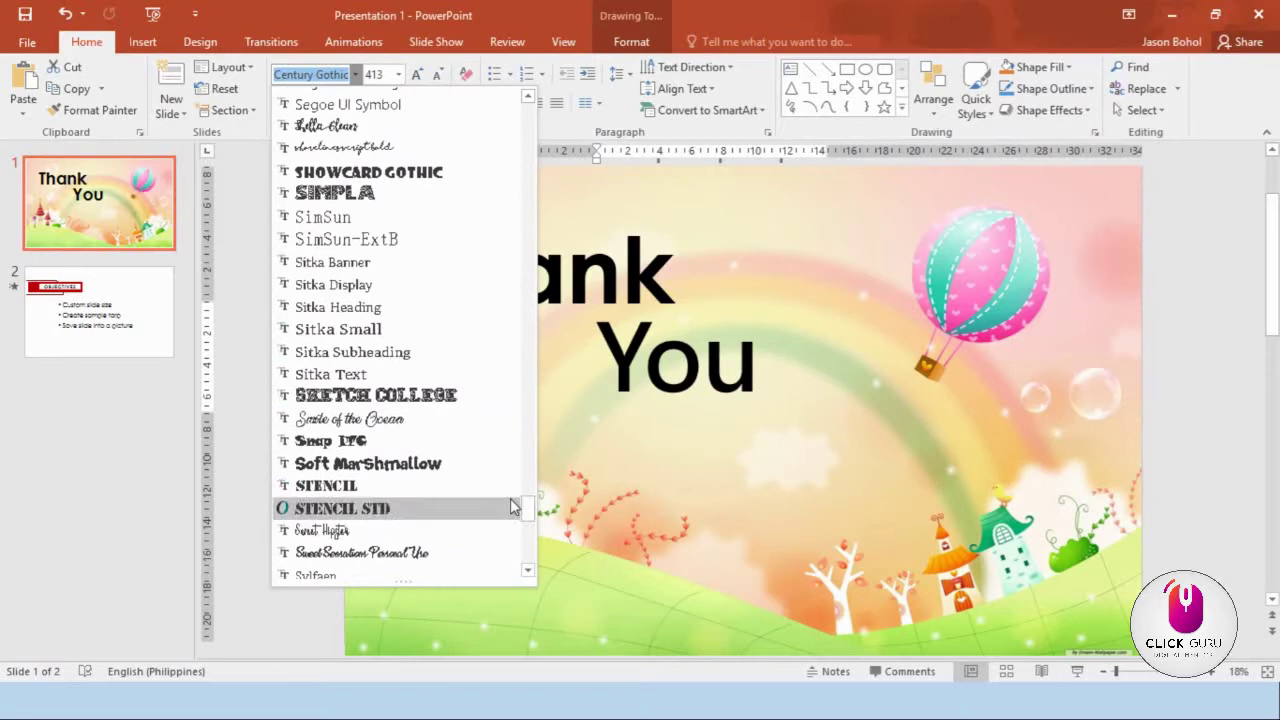
{"action": "left_click", "coordinate": [428, 420]}
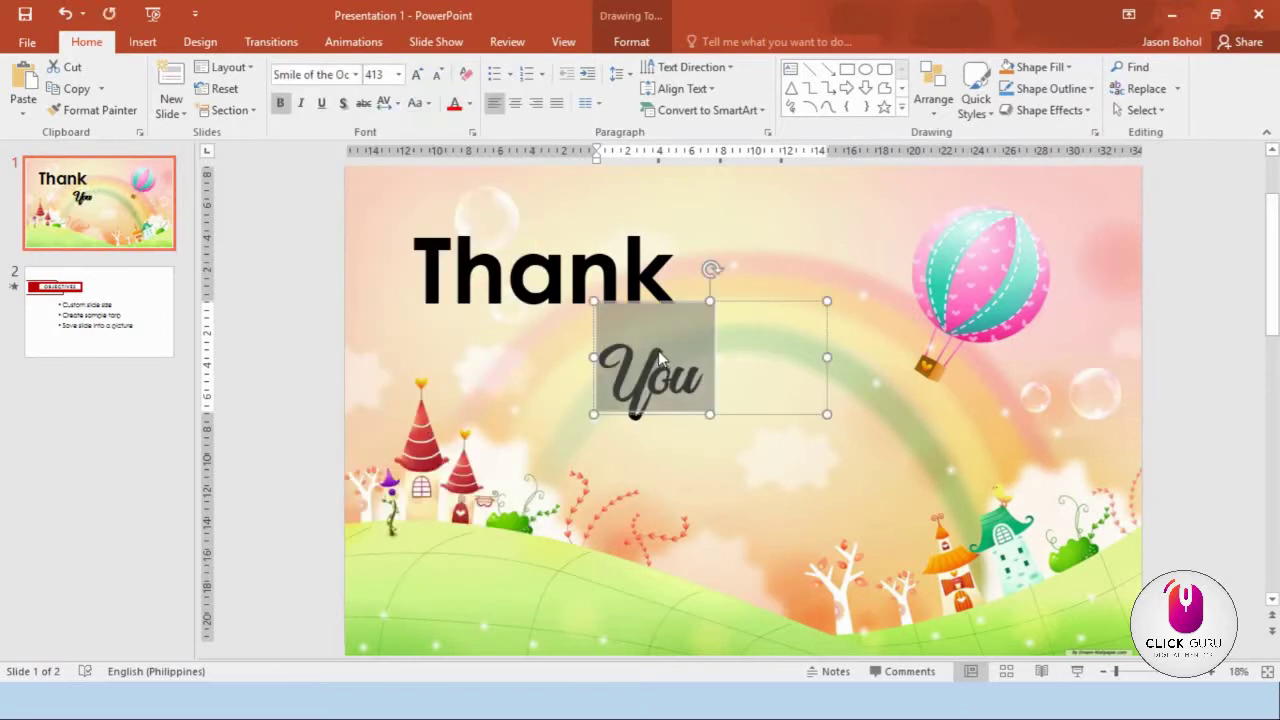
{"action": "key", "text": "ctrl+shift+period"}
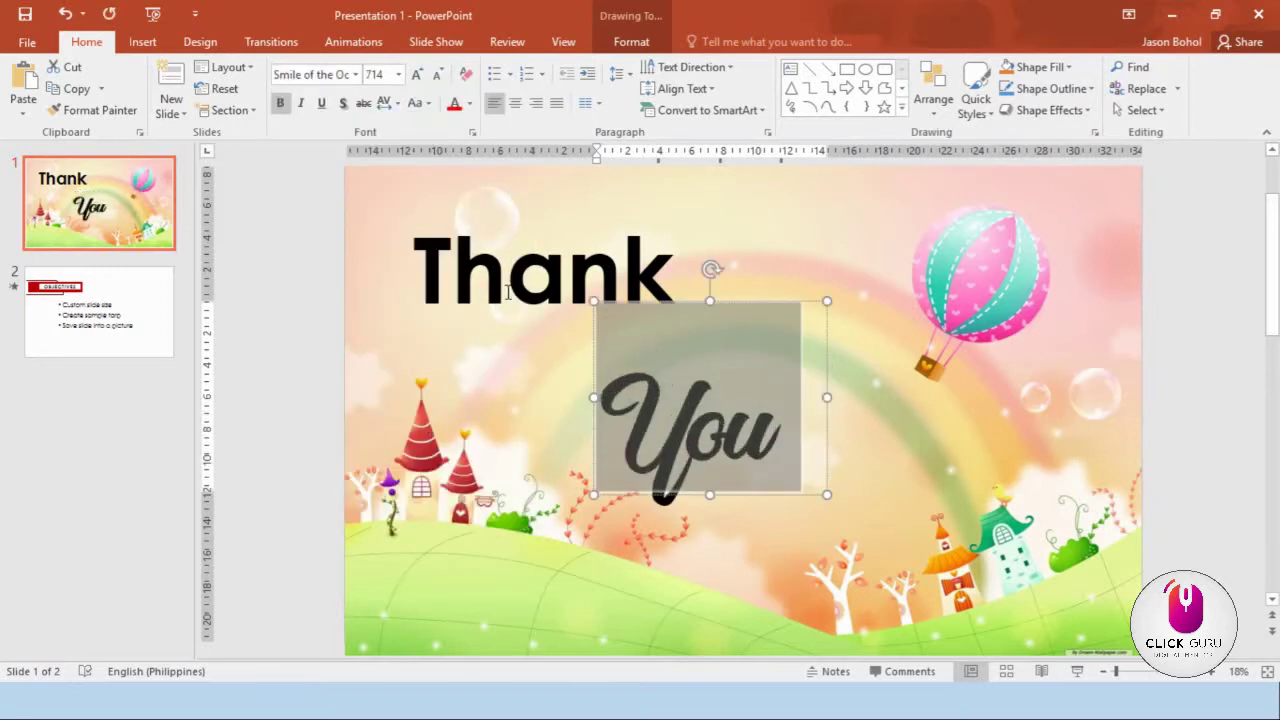
- Change the font of the "Thank" text to Smile of the Ocean
{"action": "double_click", "coordinate": [508, 292]}
{"action": "left_click", "coordinate": [355, 74]}
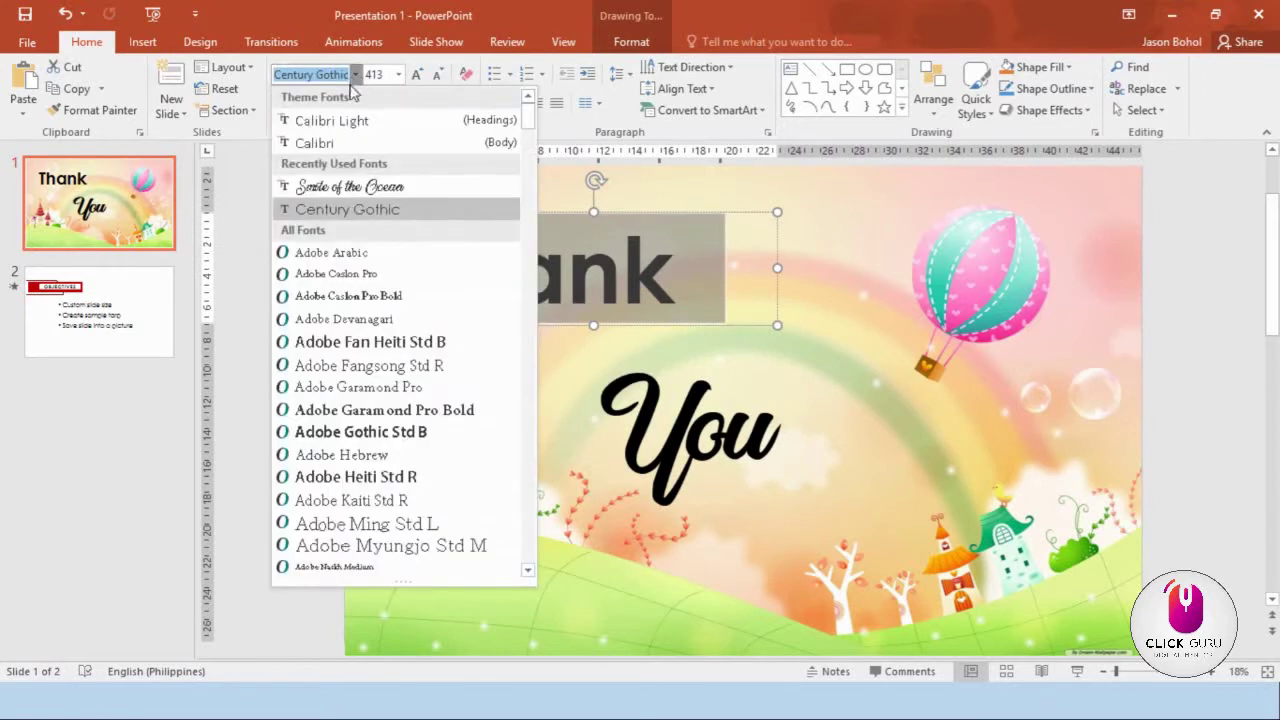
{"action": "left_click", "coordinate": [388, 186]}
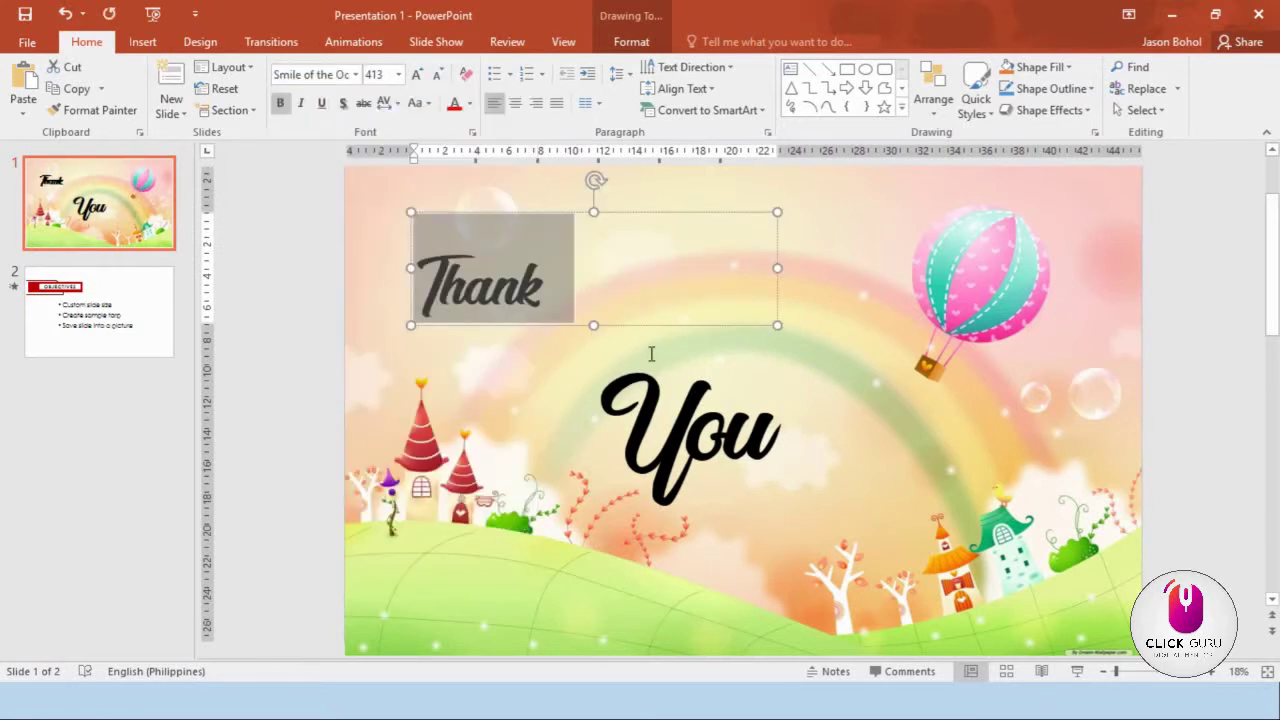
- Enlarge the "Thank" text to size 714 and reposition both words so "You" sits closely beneath "Thank"
{"action": "key", "text": "ctrl+shift+period"}
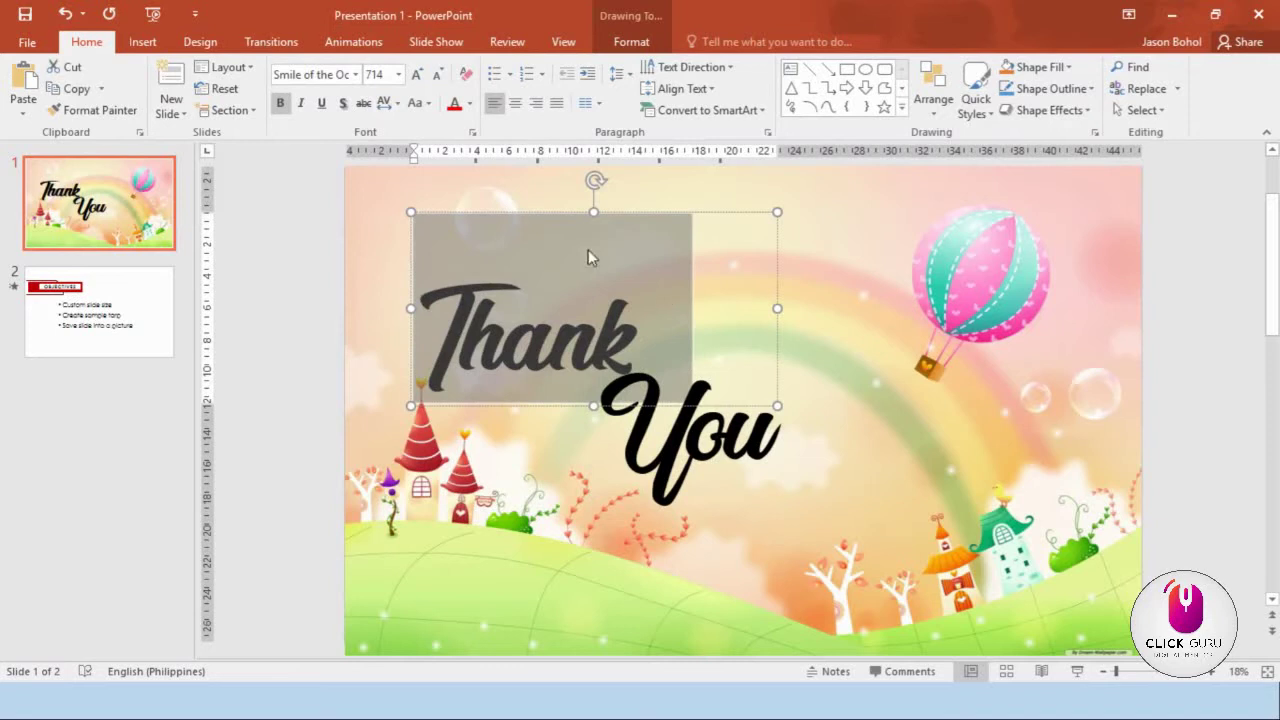
{"action": "left_click_drag", "start_coordinate": [535, 214], "coordinate": [560, 190]}
{"action": "left_click", "coordinate": [678, 465]}
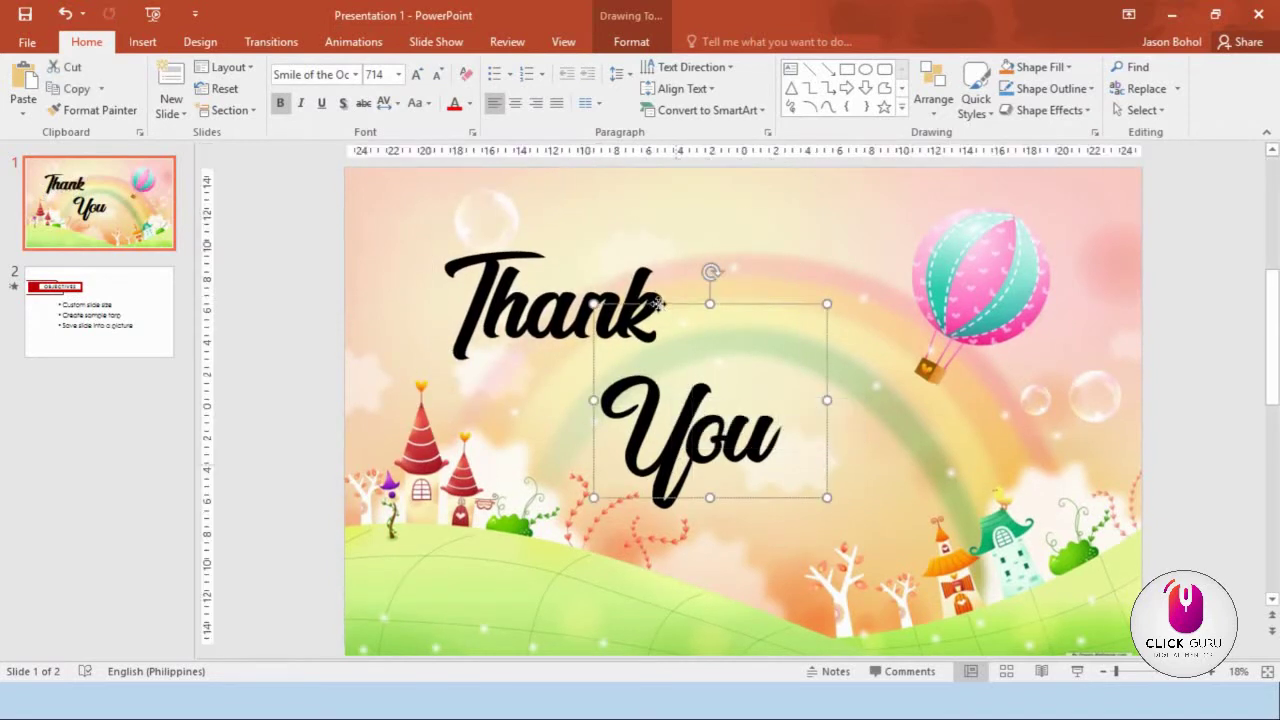
{"action": "left_click_drag", "start_coordinate": [655, 300], "coordinate": [583, 285]}
- Fill the whole "Thank" text with the light orange sampled by Eyedropper from the background among the coral vines
{"action": "left_click", "coordinate": [490, 300]}
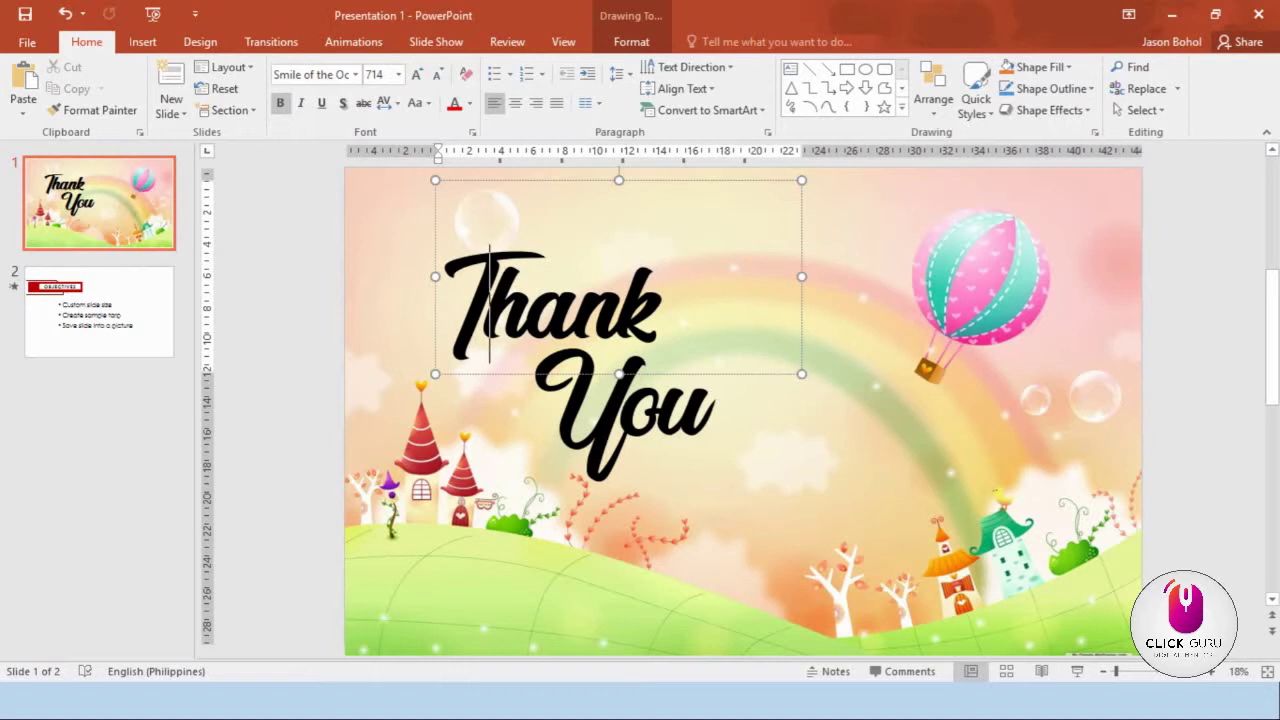
{"action": "key", "text": "ctrl+a"}
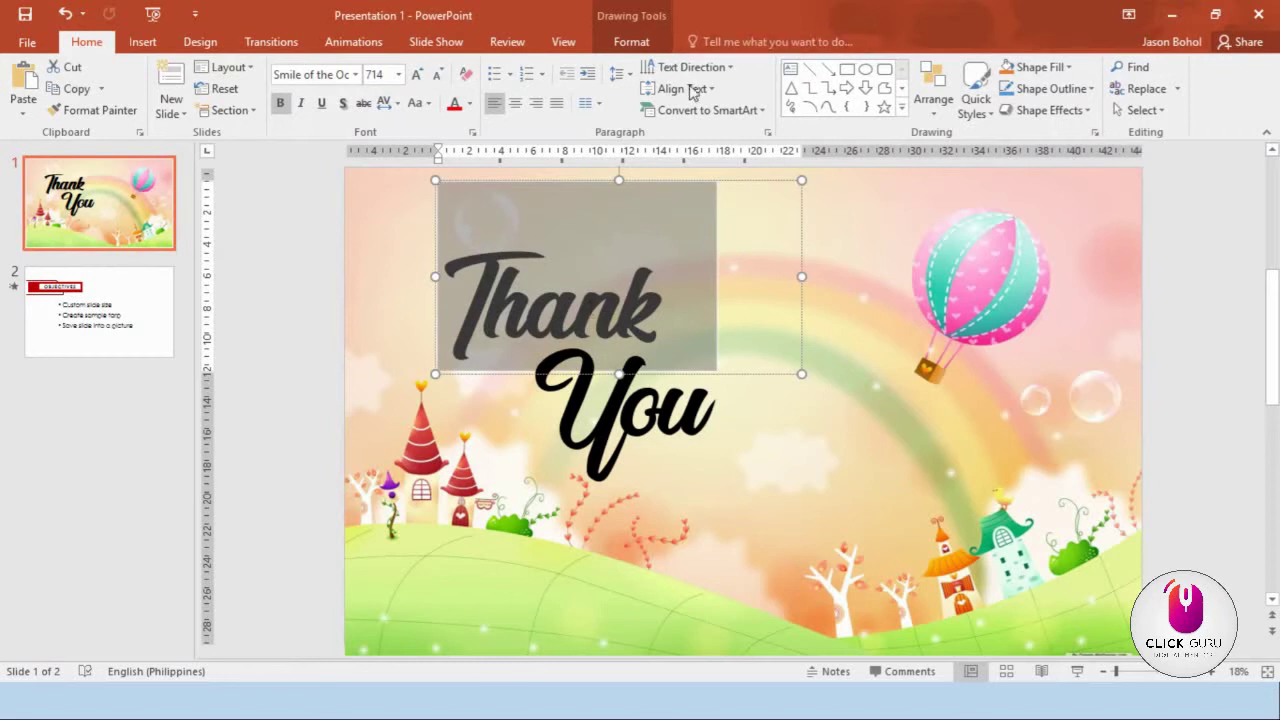
{"action": "left_click", "coordinate": [619, 74]}
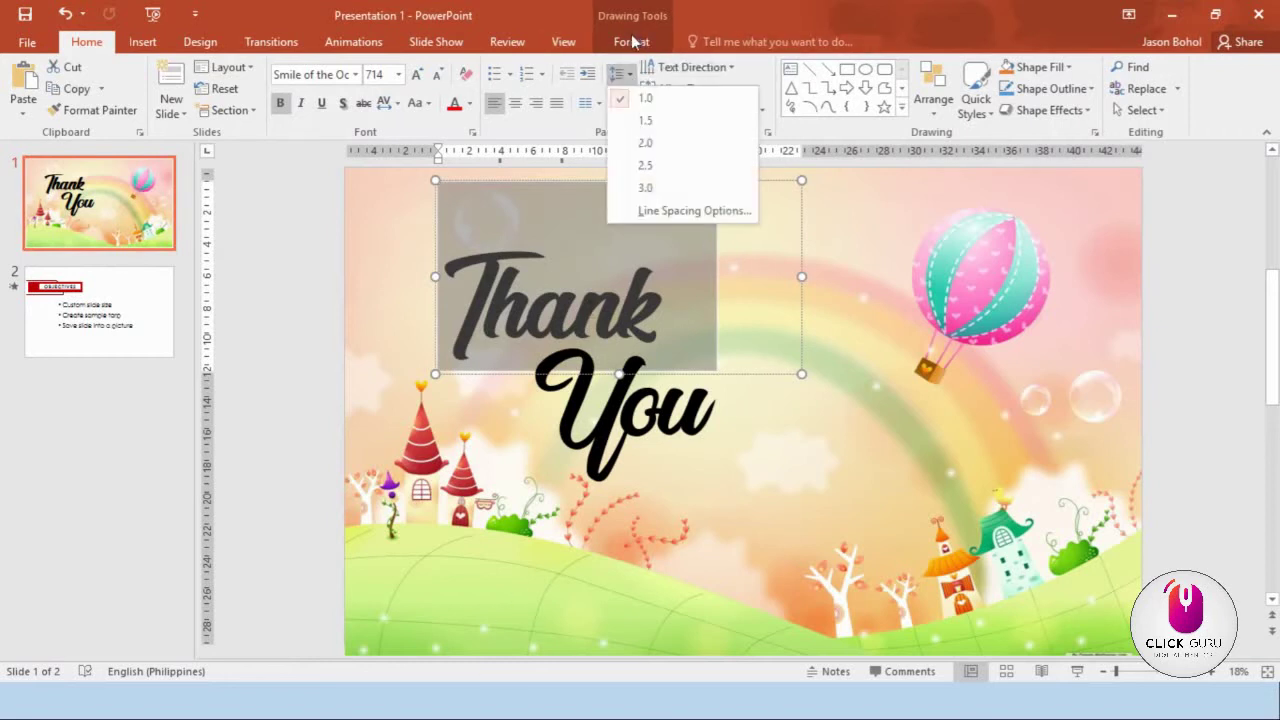
{"action": "left_click", "coordinate": [632, 41]}
{"action": "left_click", "coordinate": [745, 67]}
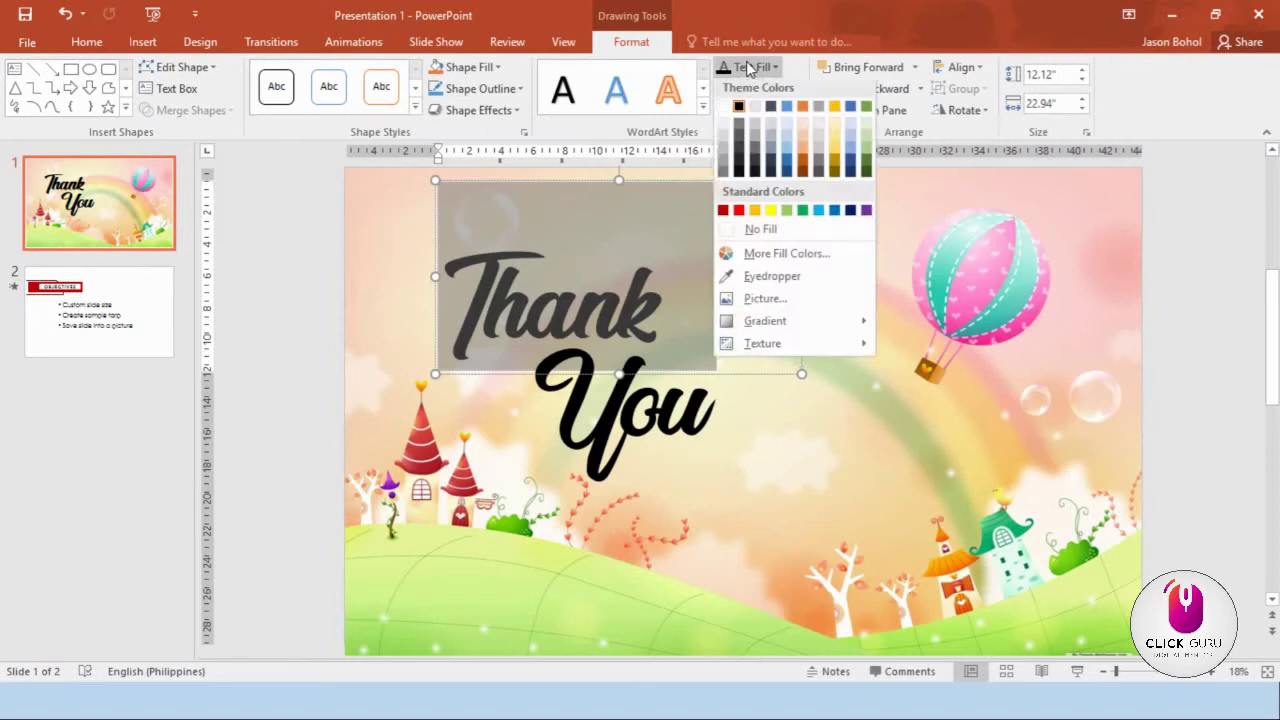
{"action": "left_click", "coordinate": [771, 279]}
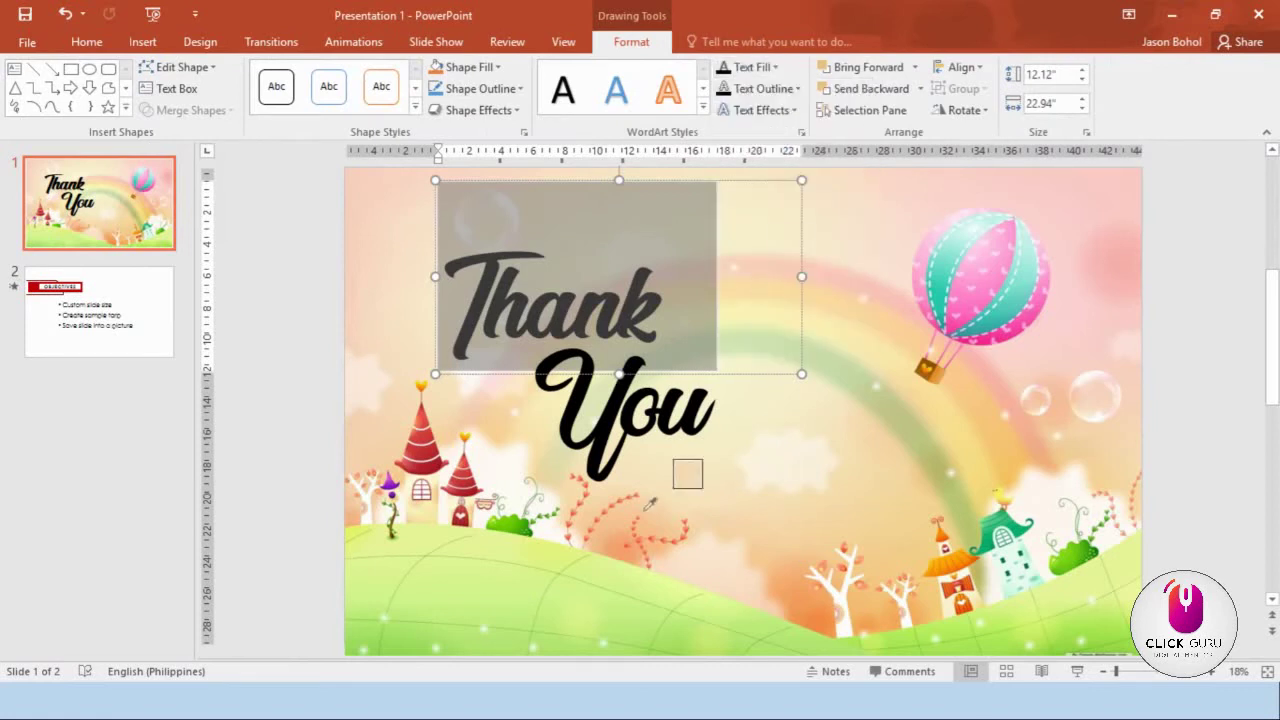
{"action": "left_click", "coordinate": [630, 530]}
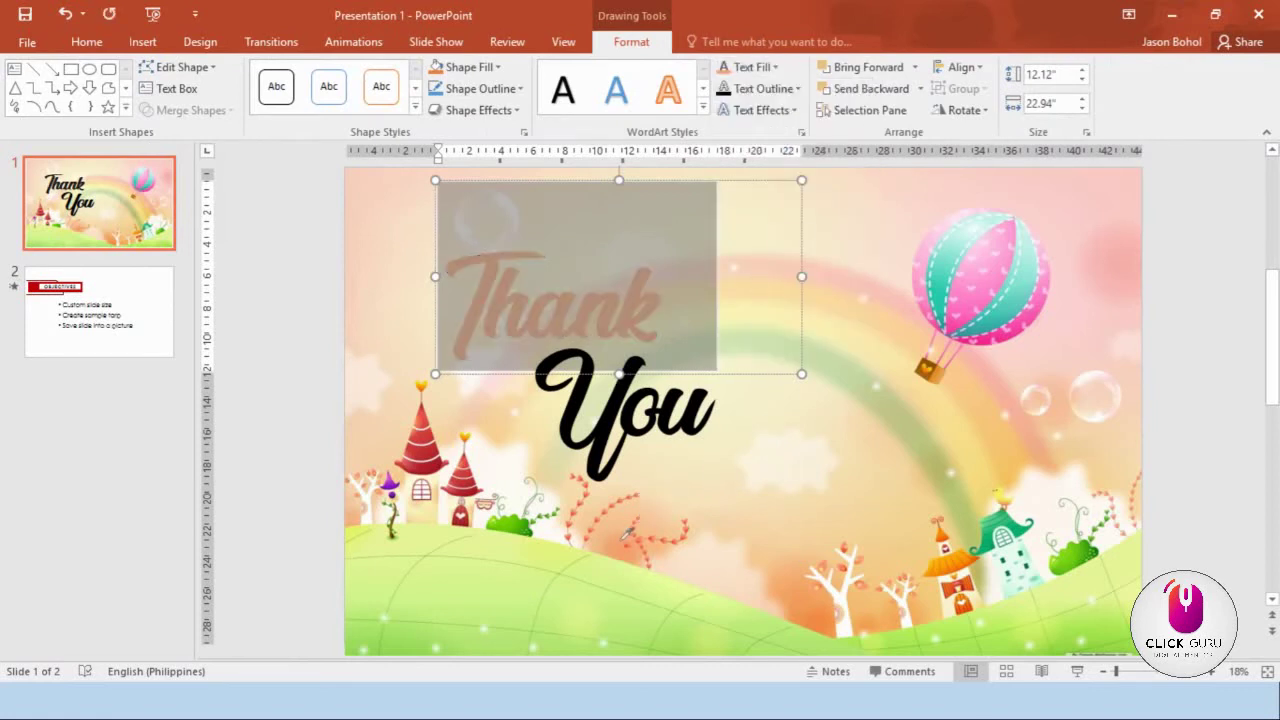
- Darken the "Thank" text's fill to a deeper orange using a custom colour
{"action": "left_click", "coordinate": [745, 67]}
{"action": "left_click", "coordinate": [789, 298]}
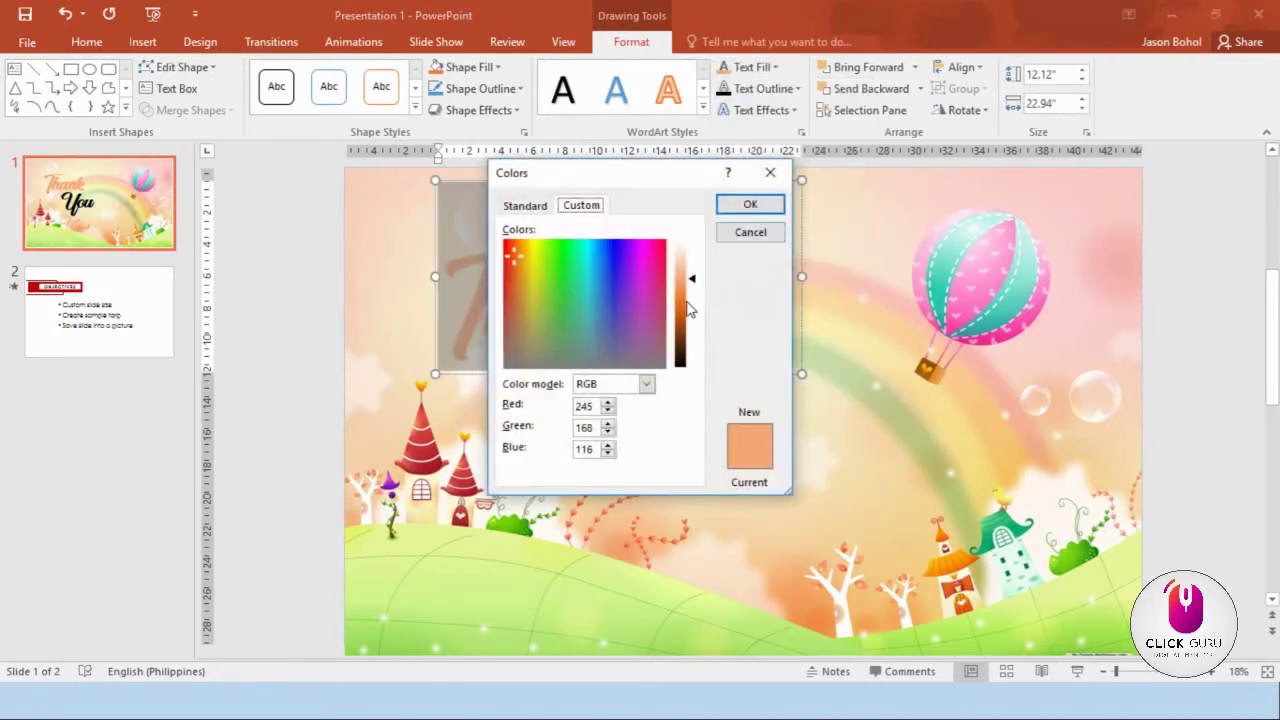
{"action": "left_click_drag", "start_coordinate": [689, 310], "coordinate": [688, 318]}
{"action": "left_click", "coordinate": [750, 204]}
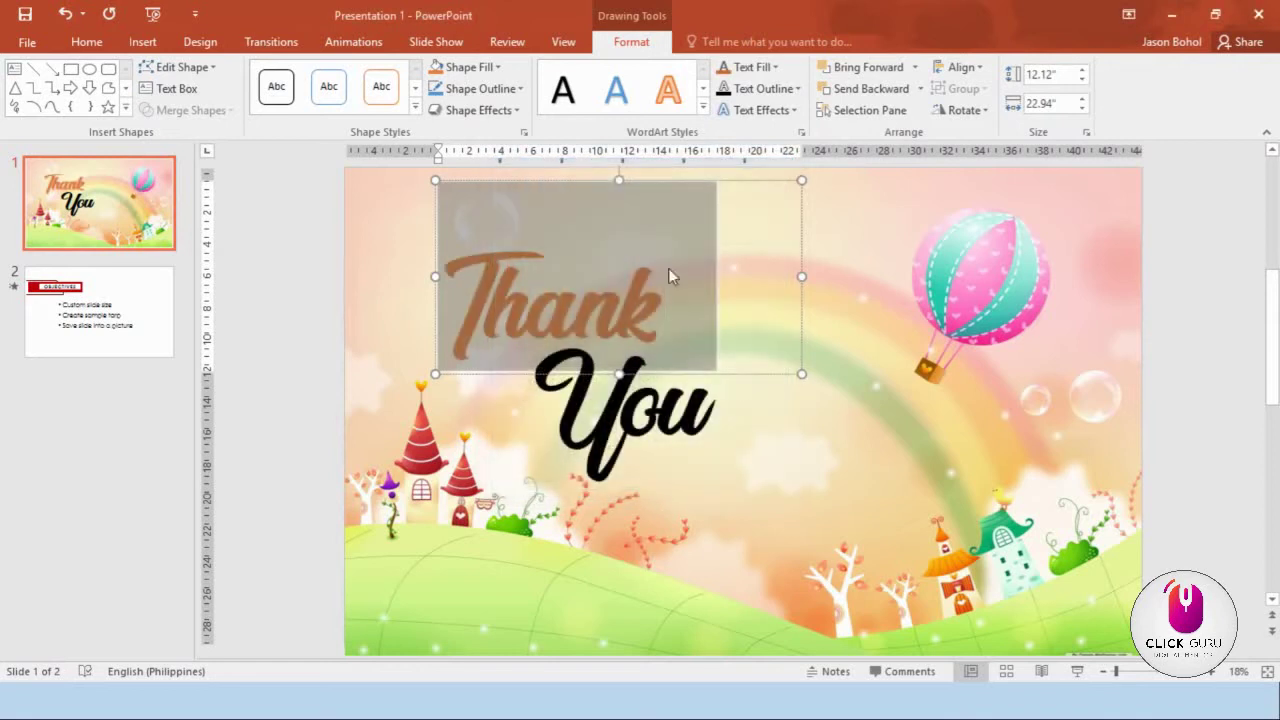
- Fill the whole "You" text with the orange sampled by Eyedropper from the small orange-roofed house
{"action": "left_click", "coordinate": [627, 400]}
{"action": "key", "text": "ctrl+a"}
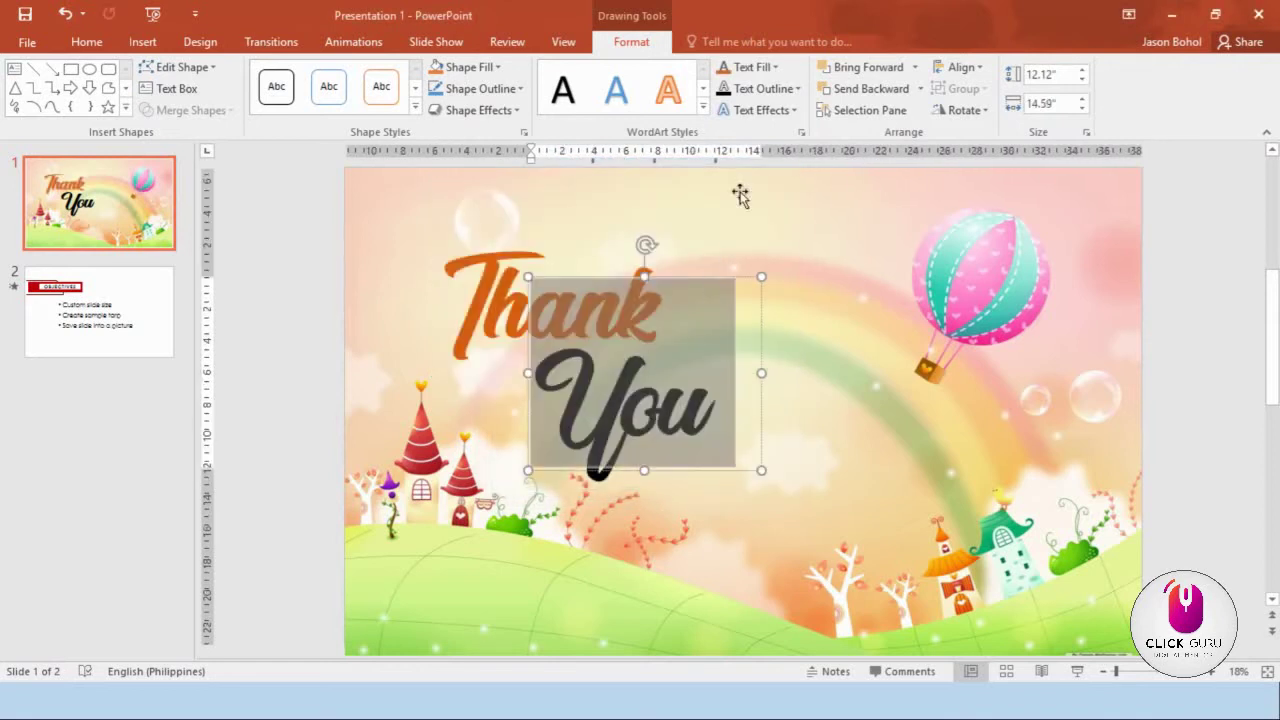
{"action": "left_click", "coordinate": [758, 68]}
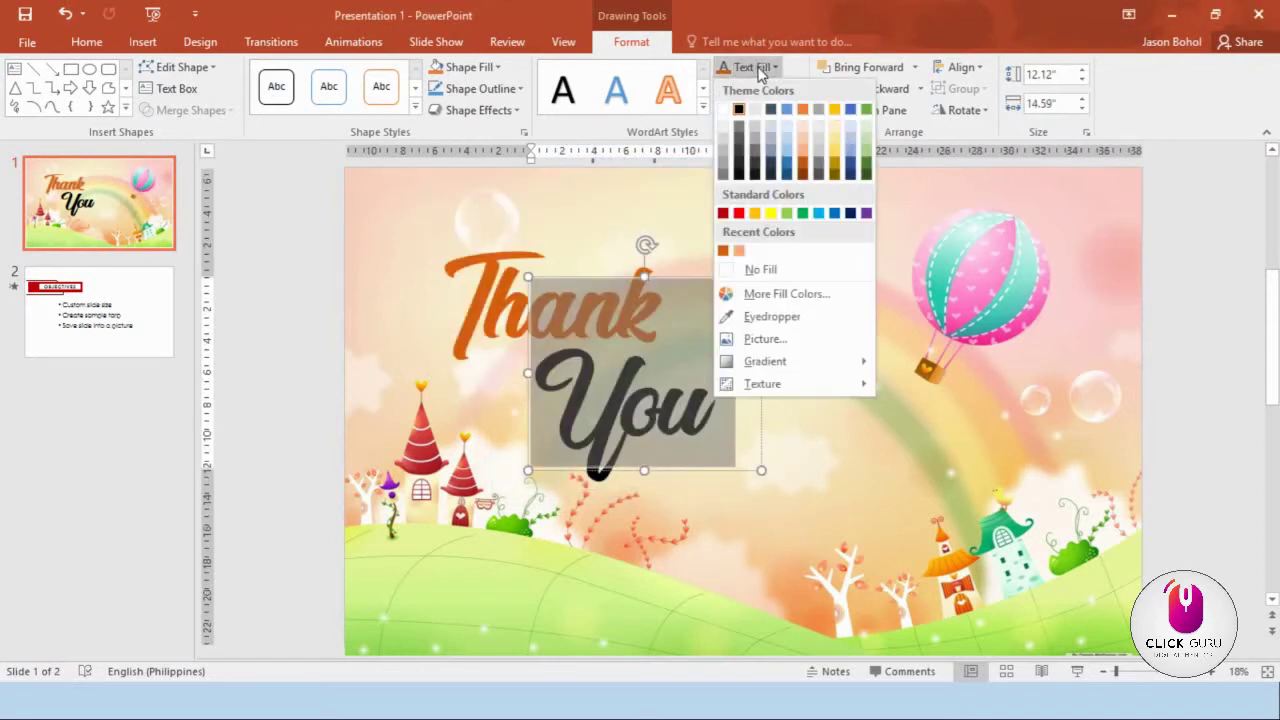
{"action": "left_click", "coordinate": [813, 316]}
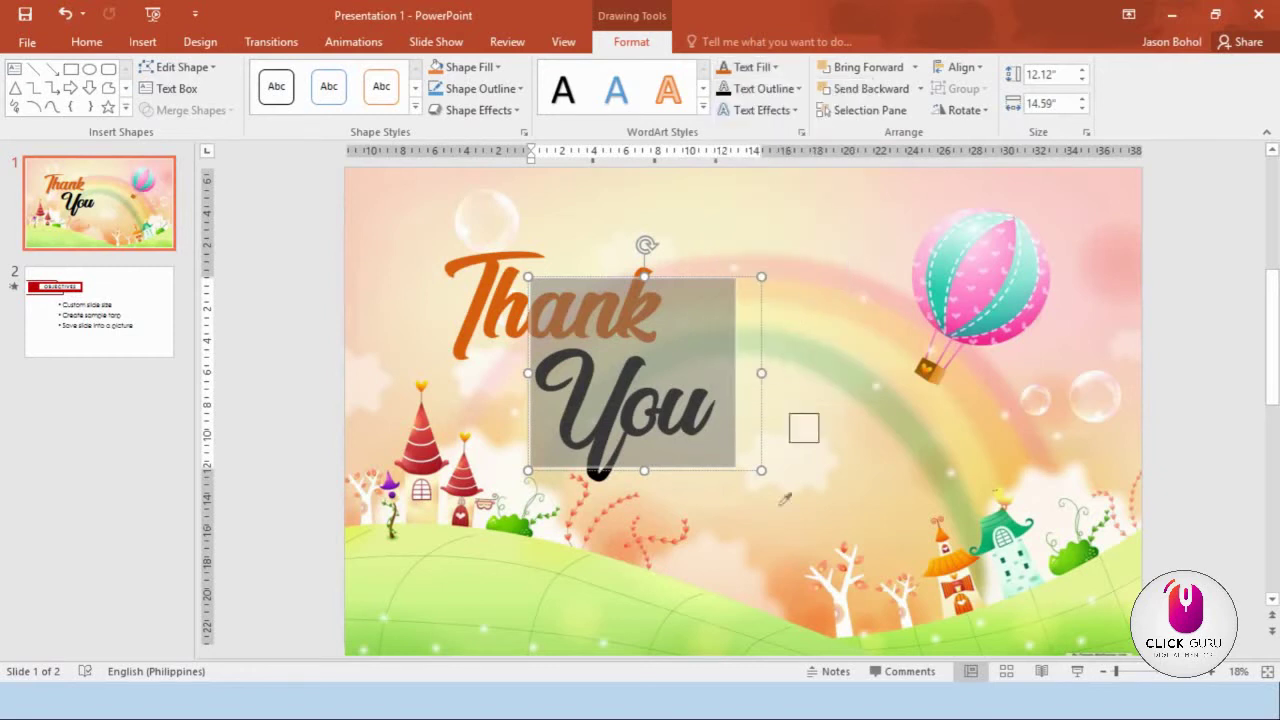
{"action": "left_click", "coordinate": [966, 545]}
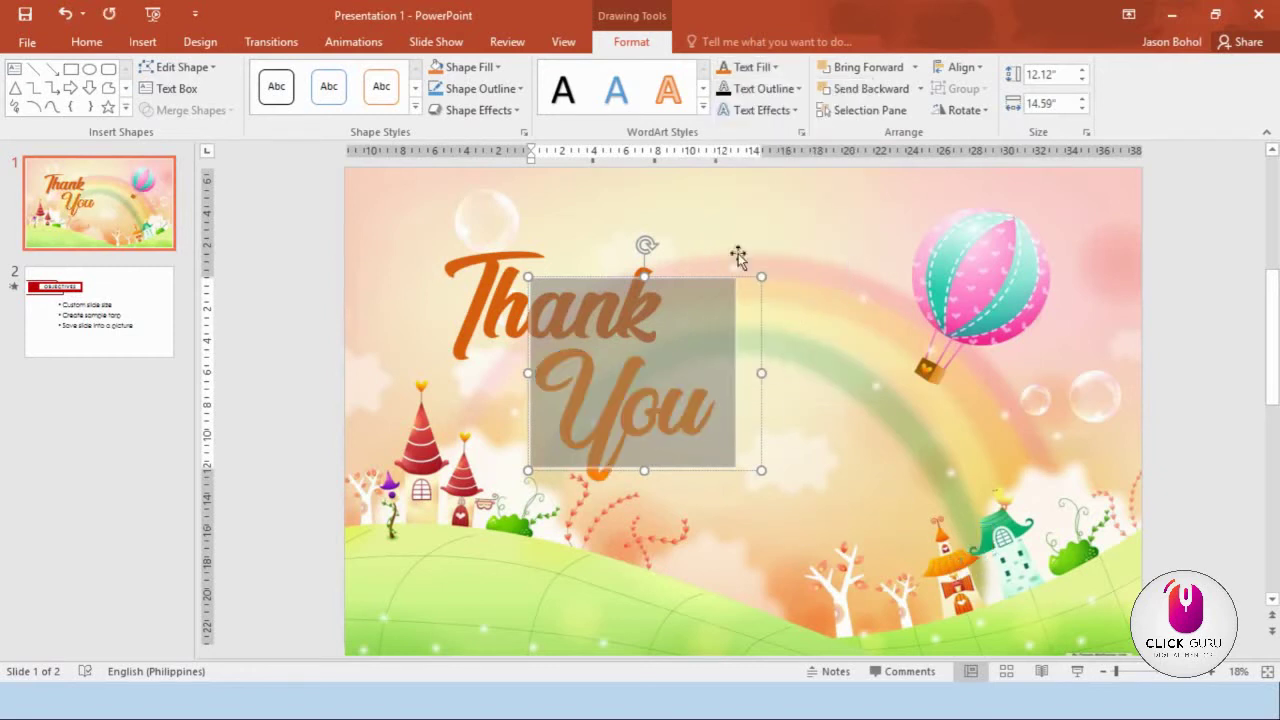
- Recolour the "You" text with the red sampled by Eyedropper from the tall tower's roof and shift its box slightly left
{"action": "left_click", "coordinate": [766, 67]}
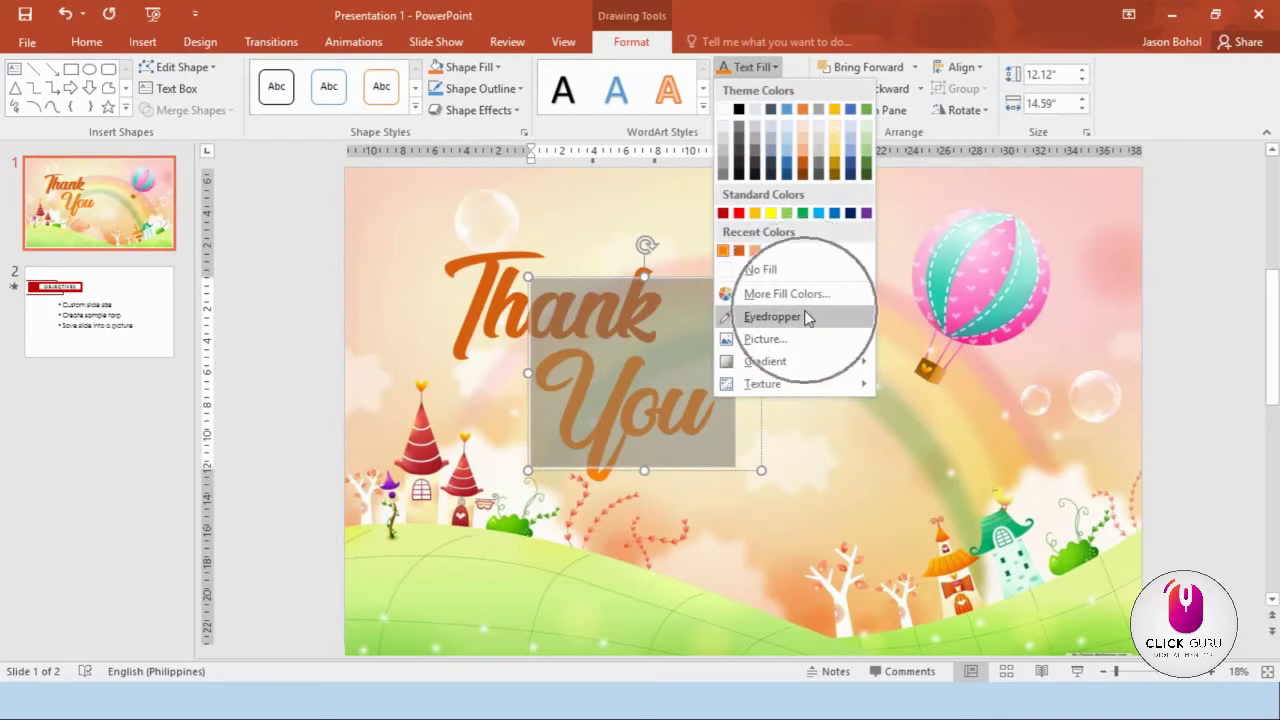
{"action": "left_click", "coordinate": [777, 316]}
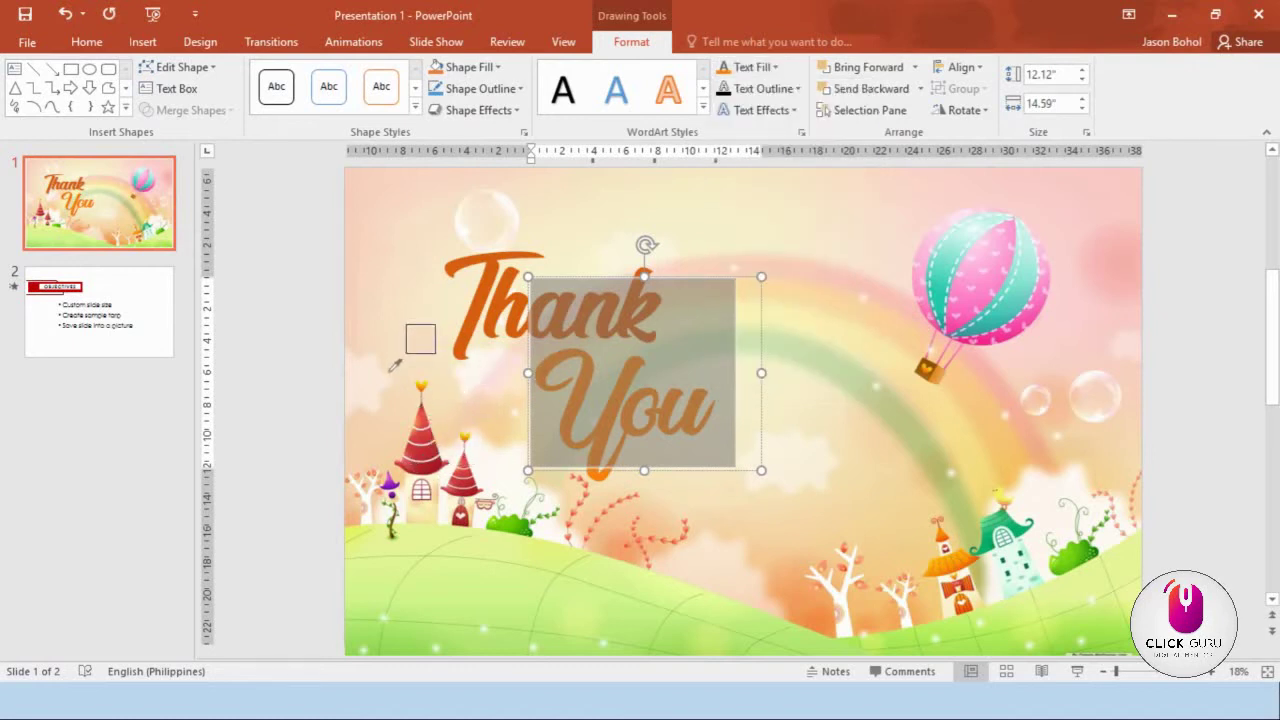
{"action": "left_click", "coordinate": [424, 462]}
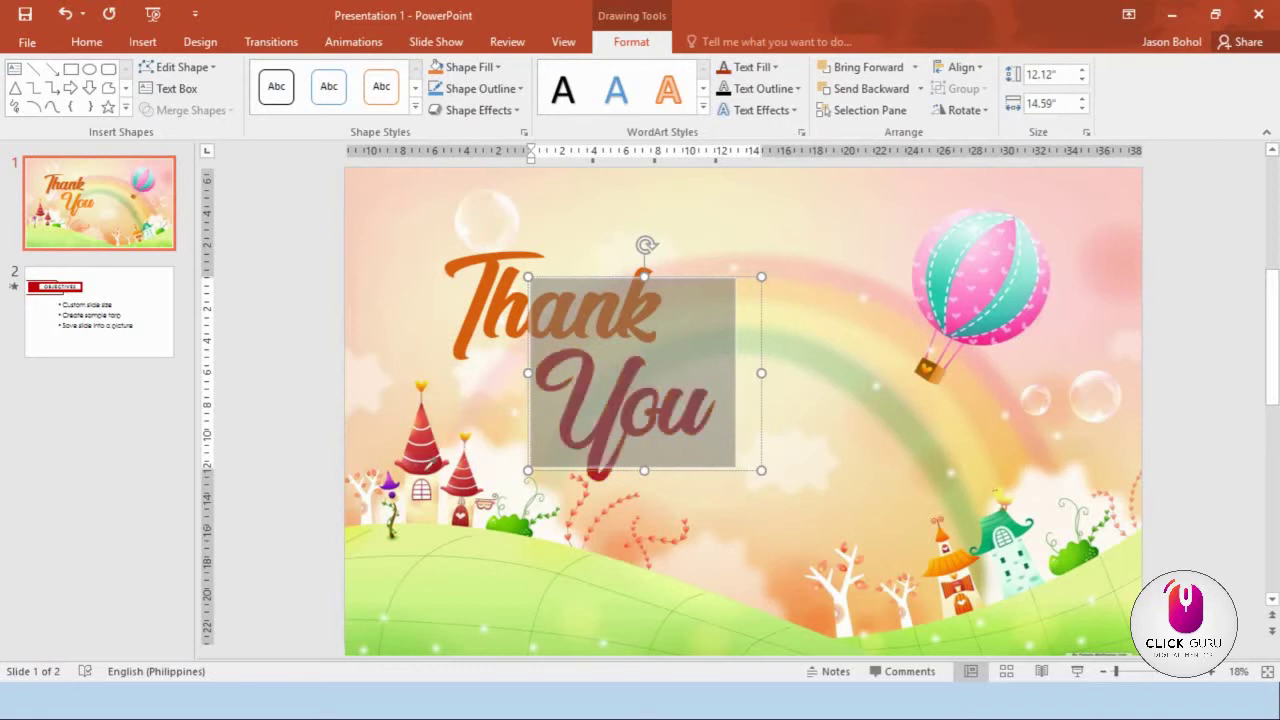
{"action": "left_click_drag", "start_coordinate": [717, 277], "coordinate": [699, 274]}
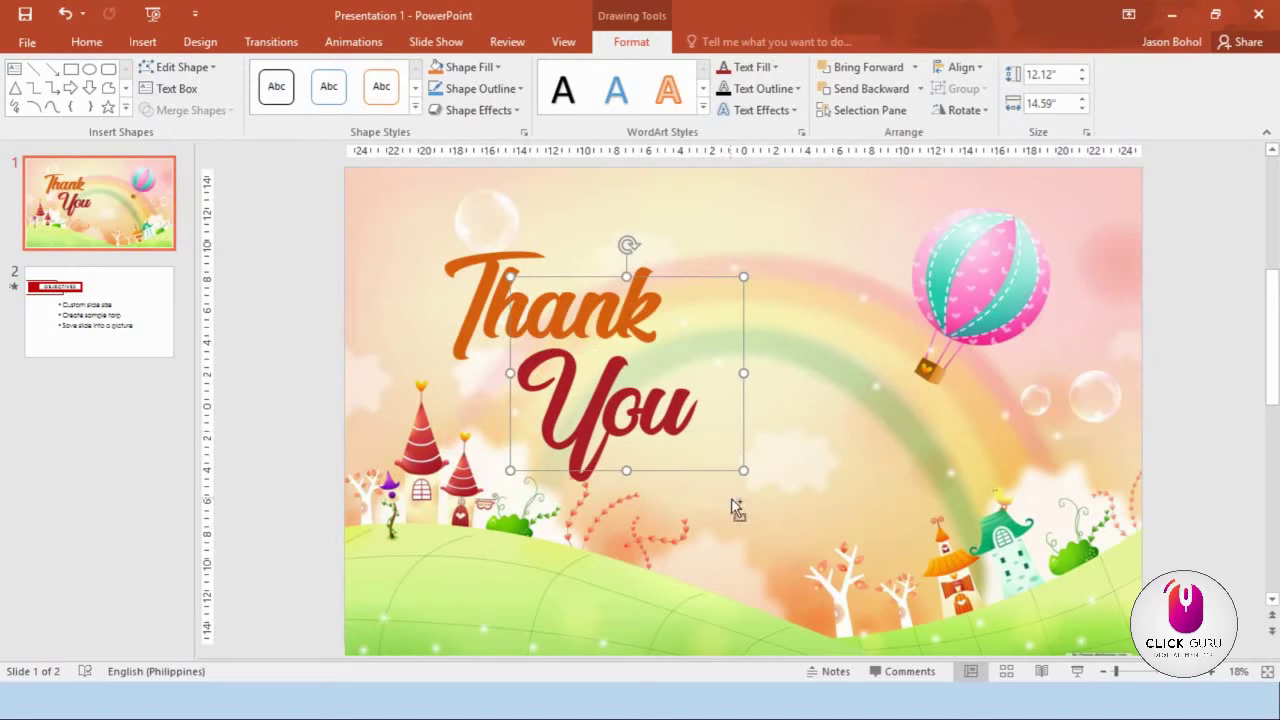
{"action": "key", "text": "ctrl+v"}
{"action": "left_click_drag", "start_coordinate": [686, 280], "coordinate": [897, 320]}
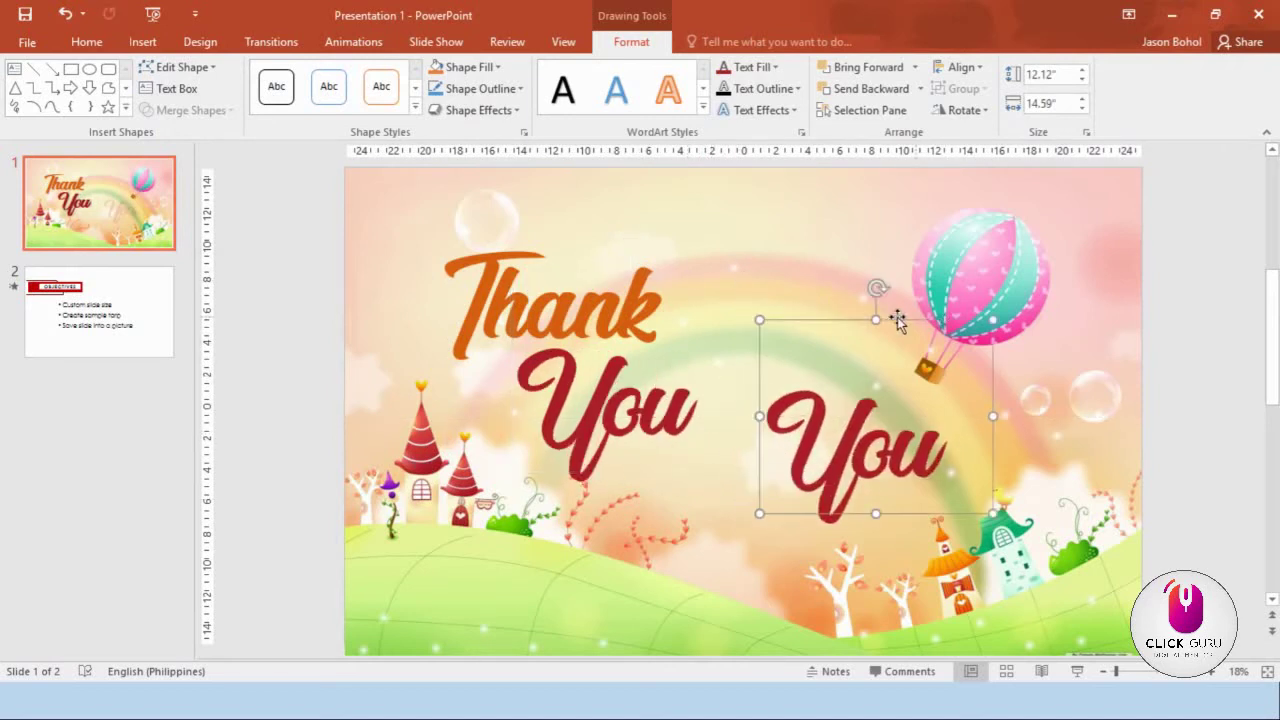
{"action": "left_click", "coordinate": [808, 383]}
{"action": "key", "text": "ctrl+a"}
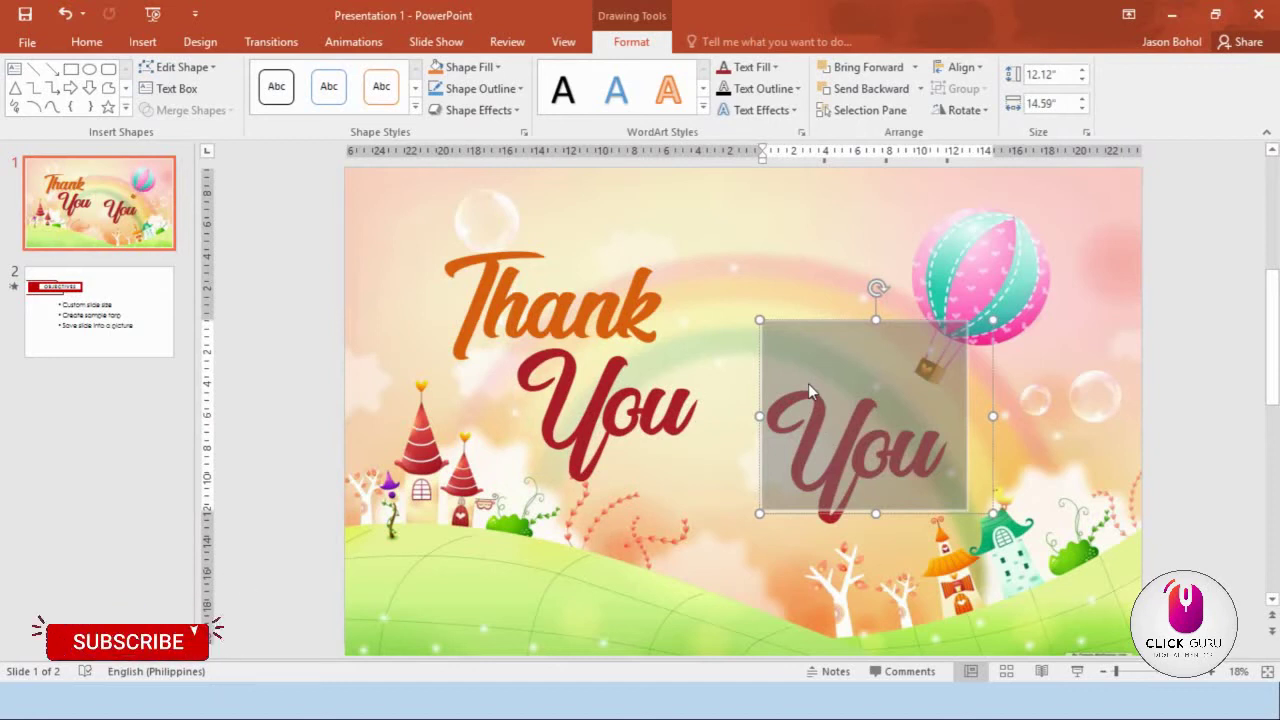
{"action": "left_click", "coordinate": [825, 321]}
{"action": "key", "text": "Delete"}
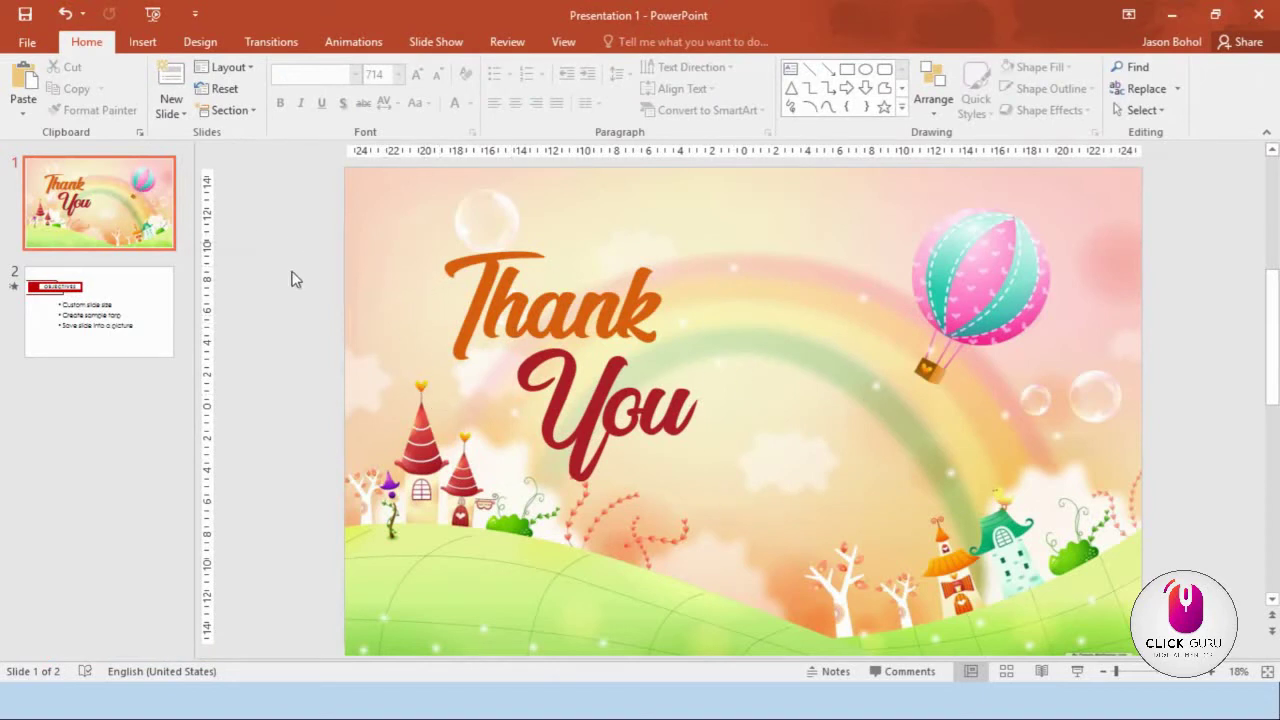
- View the Objectives slide, return to the "Thank You" slide and choose the Desktop as the Save As location
{"action": "left_click", "coordinate": [100, 318]}
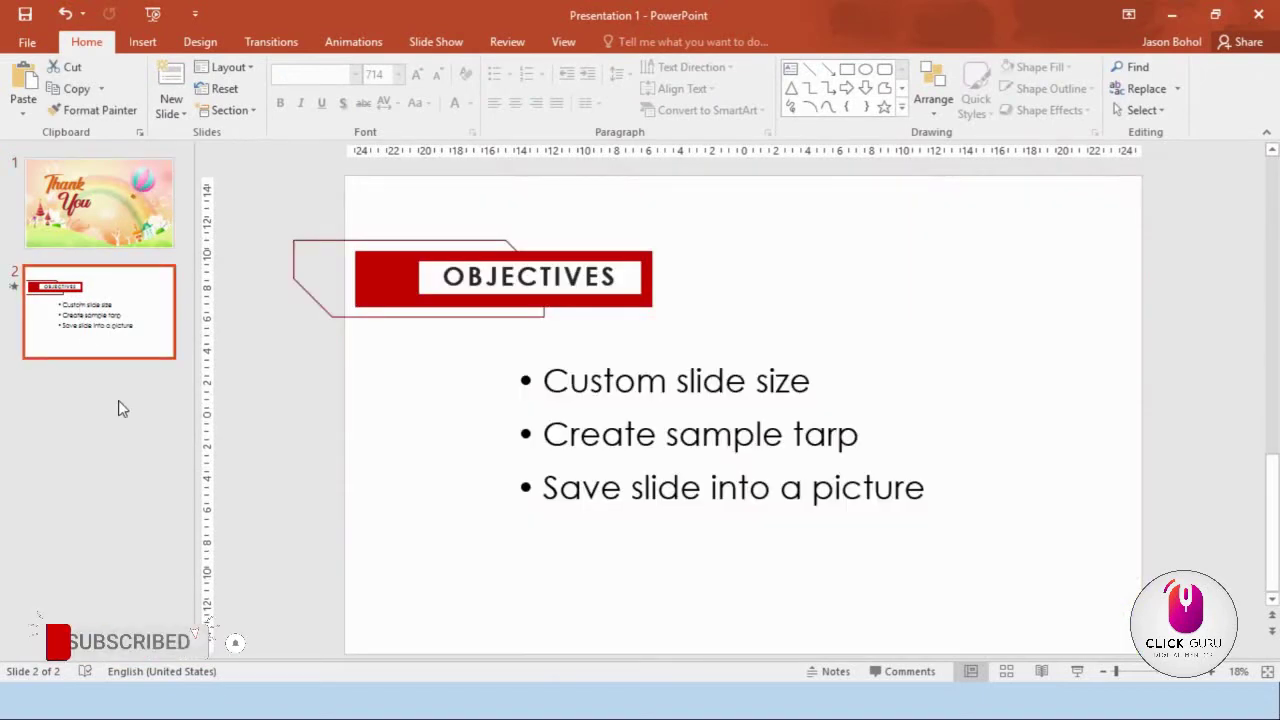
{"action": "left_click", "coordinate": [125, 198]}
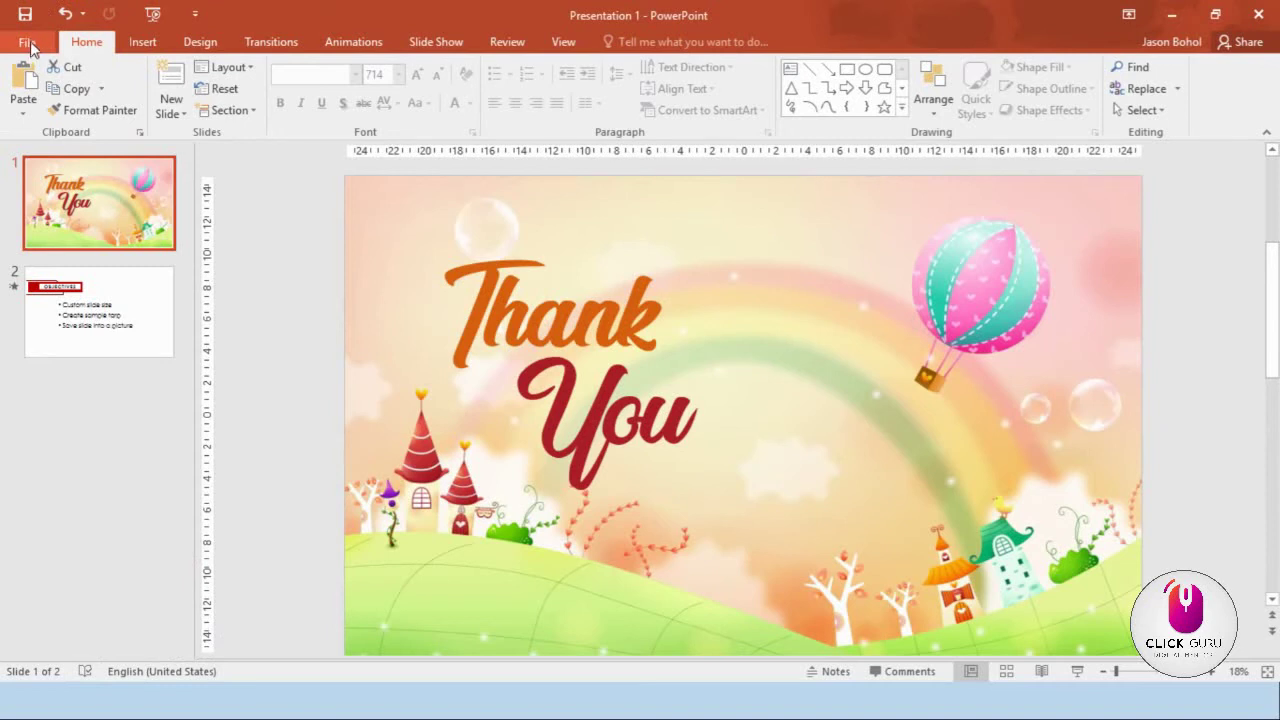
{"action": "left_click", "coordinate": [27, 46]}
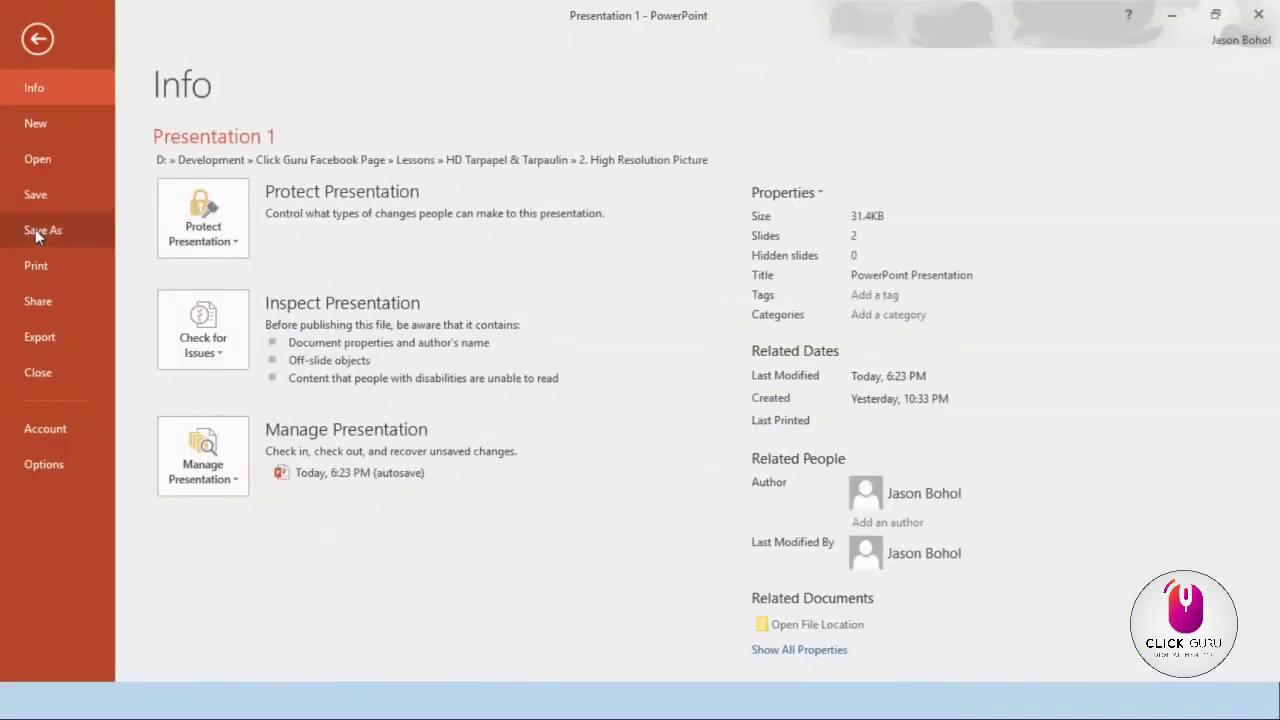
{"action": "left_click", "coordinate": [33, 234]}
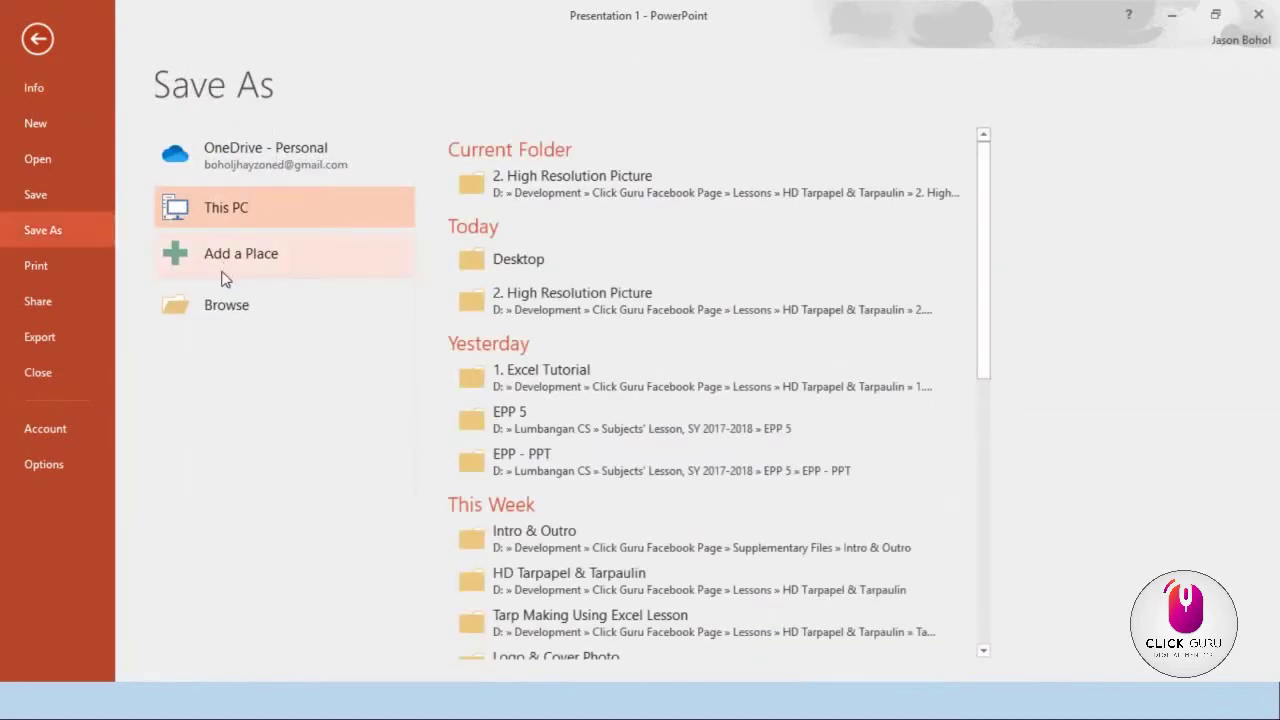
{"action": "left_click", "coordinate": [224, 318]}
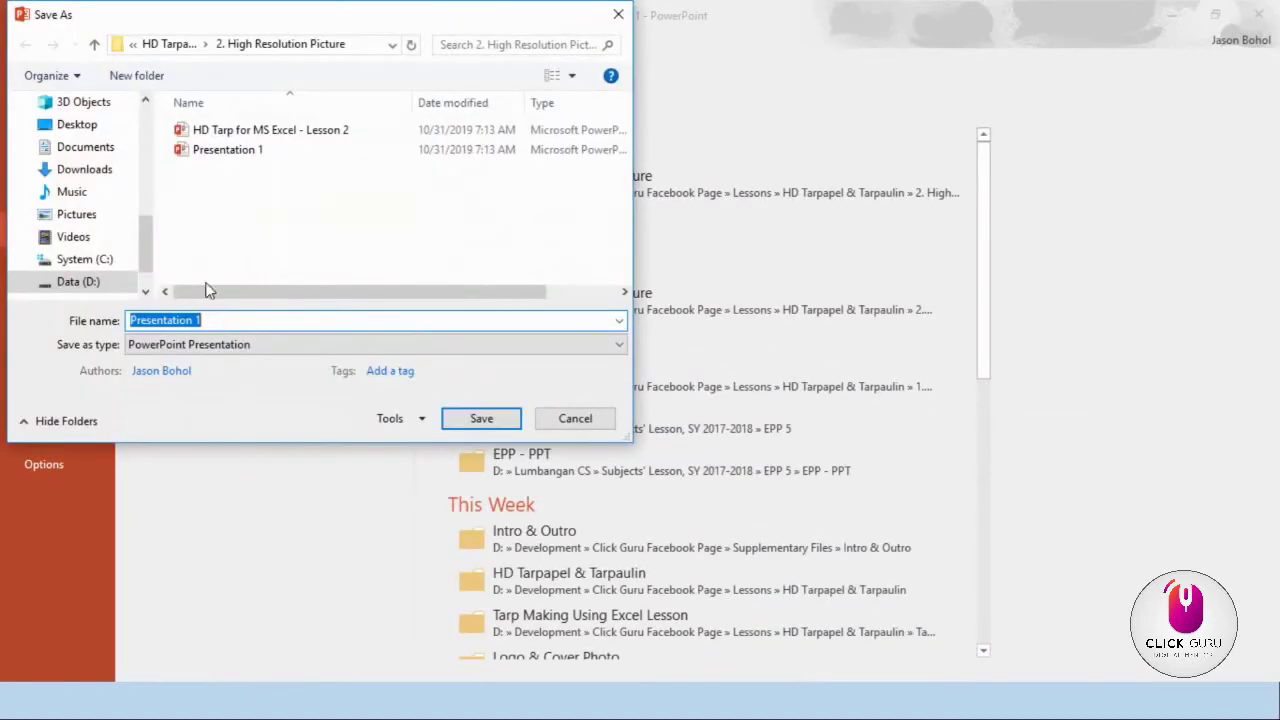
{"action": "left_click", "coordinate": [82, 130]}
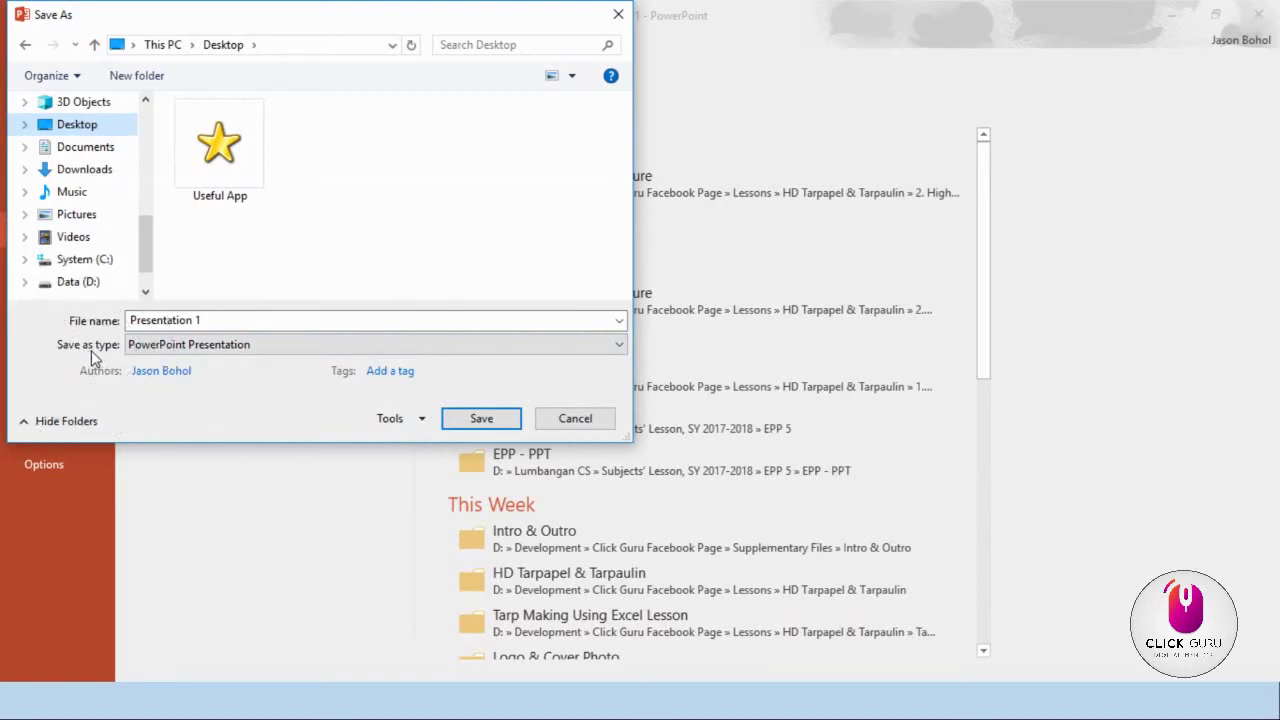
- Save only the current slide as a JPEG File Interchange Format picture, keeping the file name "Presentation 1"
{"action": "left_click", "coordinate": [215, 348]}
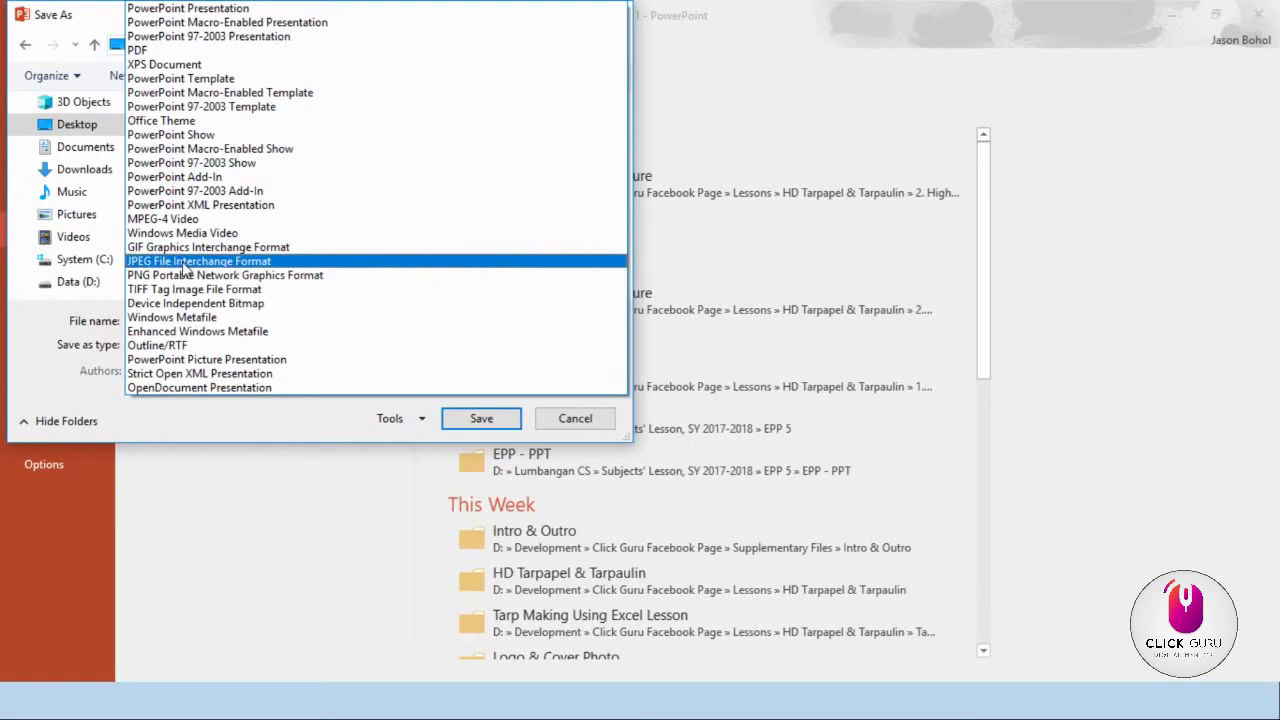
{"action": "left_click", "coordinate": [183, 263]}
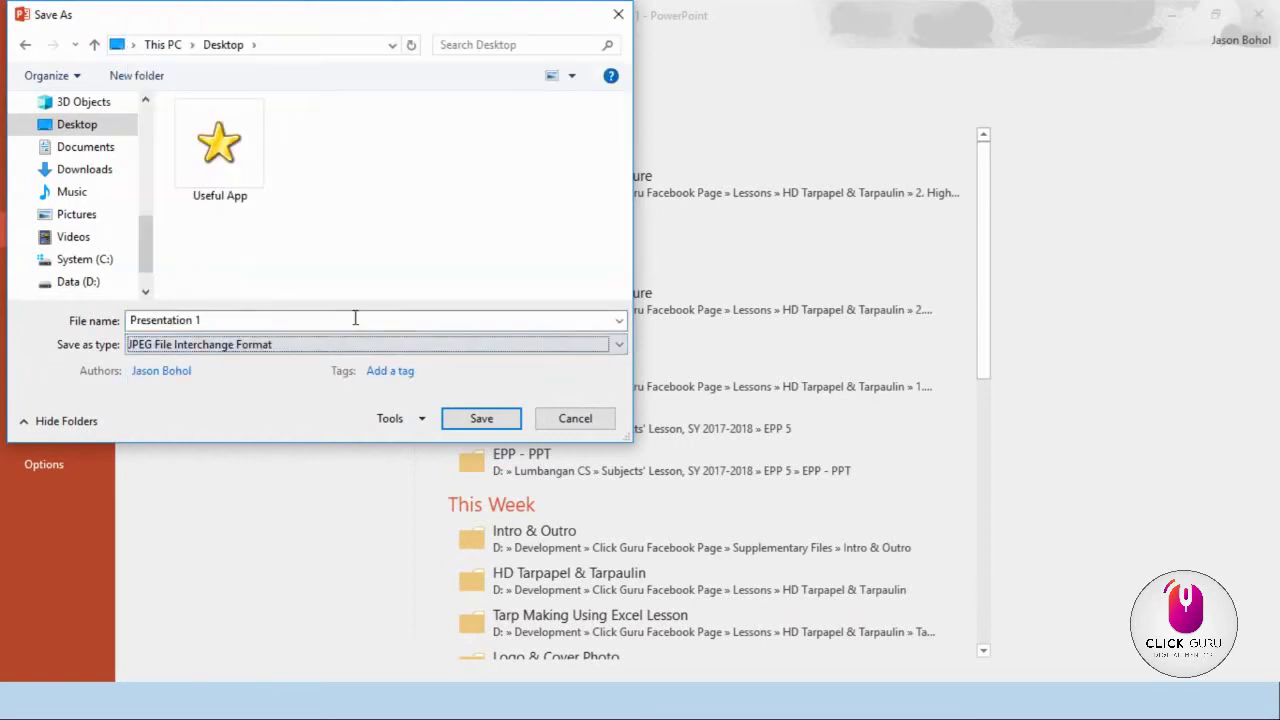
{"action": "left_click", "coordinate": [207, 321]}
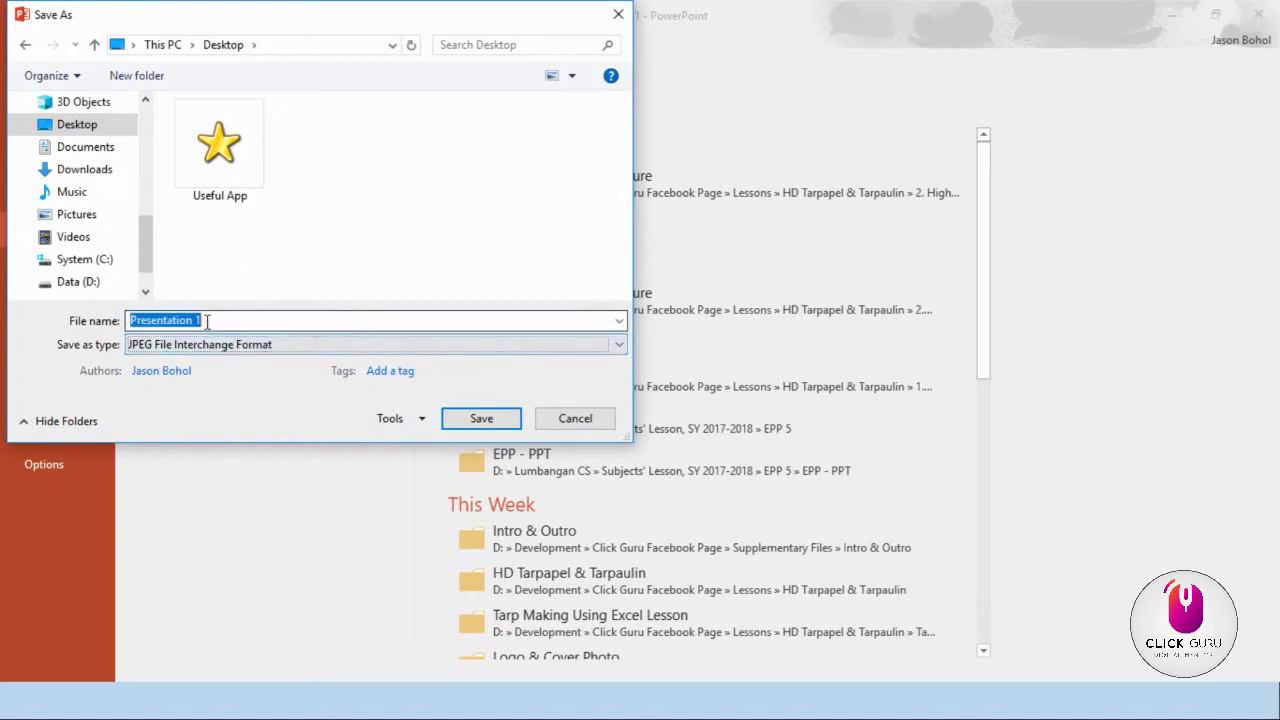
{"action": "left_click", "coordinate": [481, 421]}
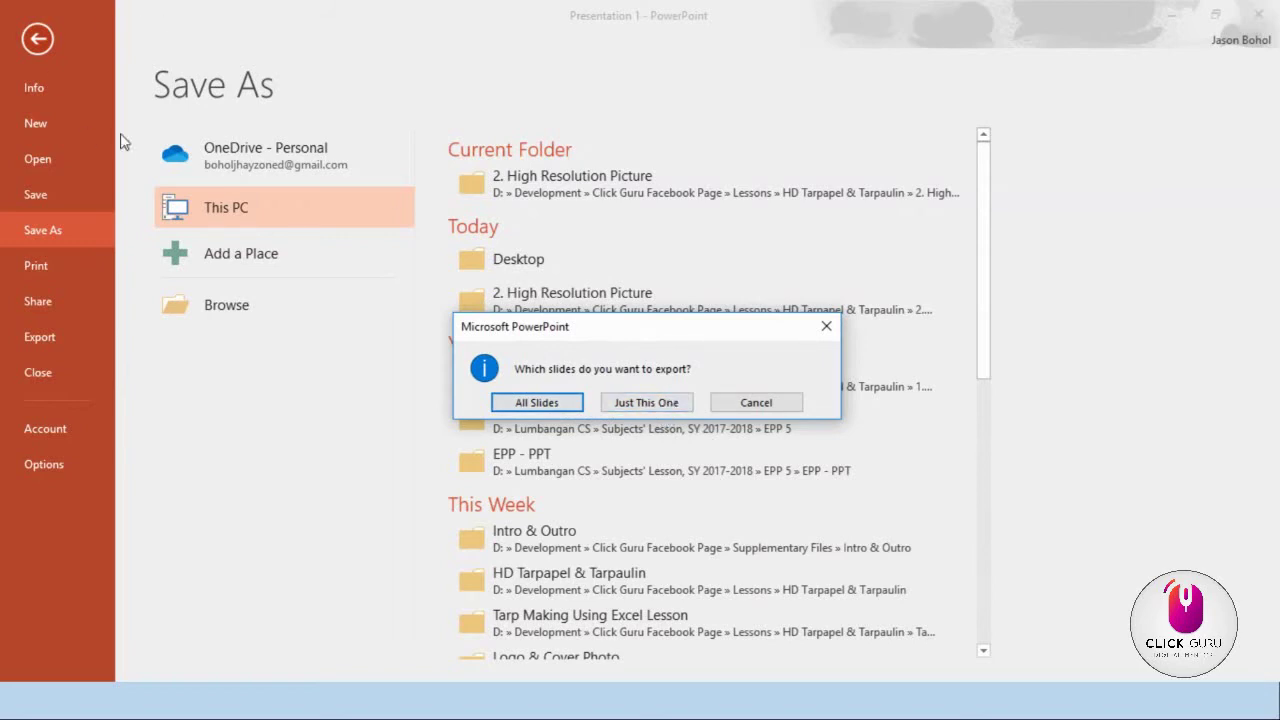
{"action": "left_click", "coordinate": [655, 405]}
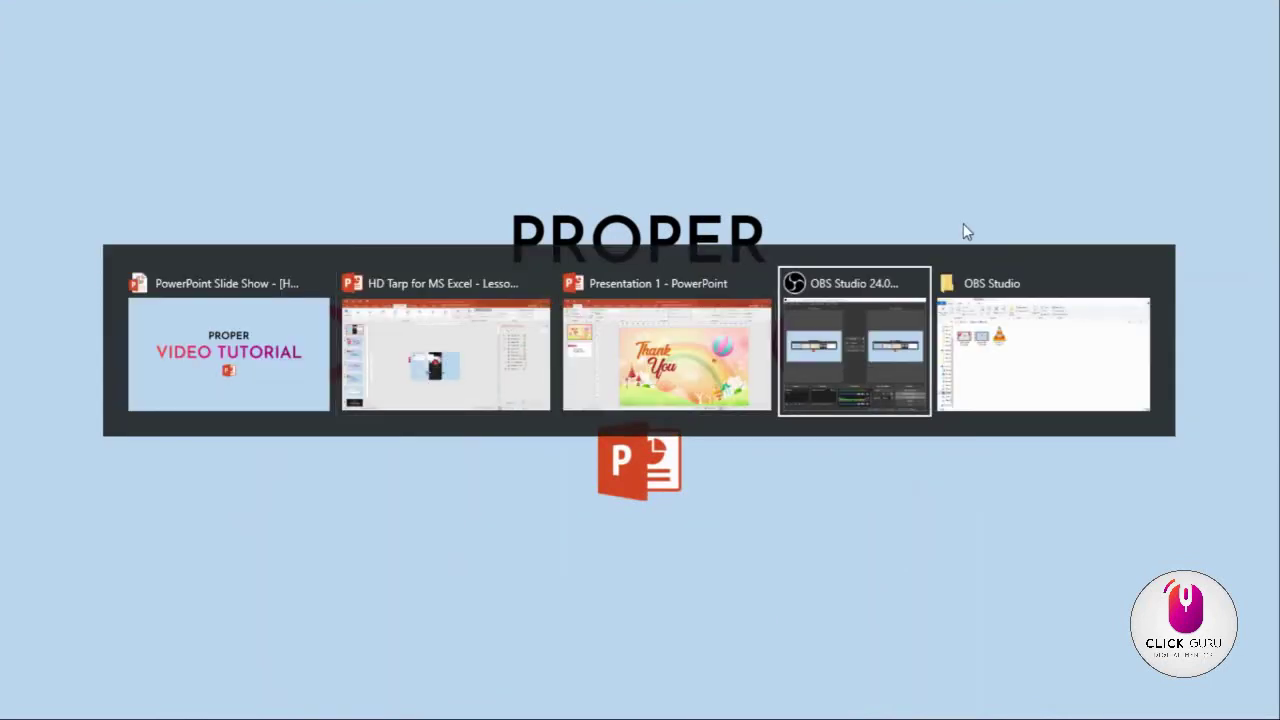
- Switch to File Explorer and open the exported "Presentation 1" picture from the Desktop folder
{"action": "key", "text": "alt+Tab"}
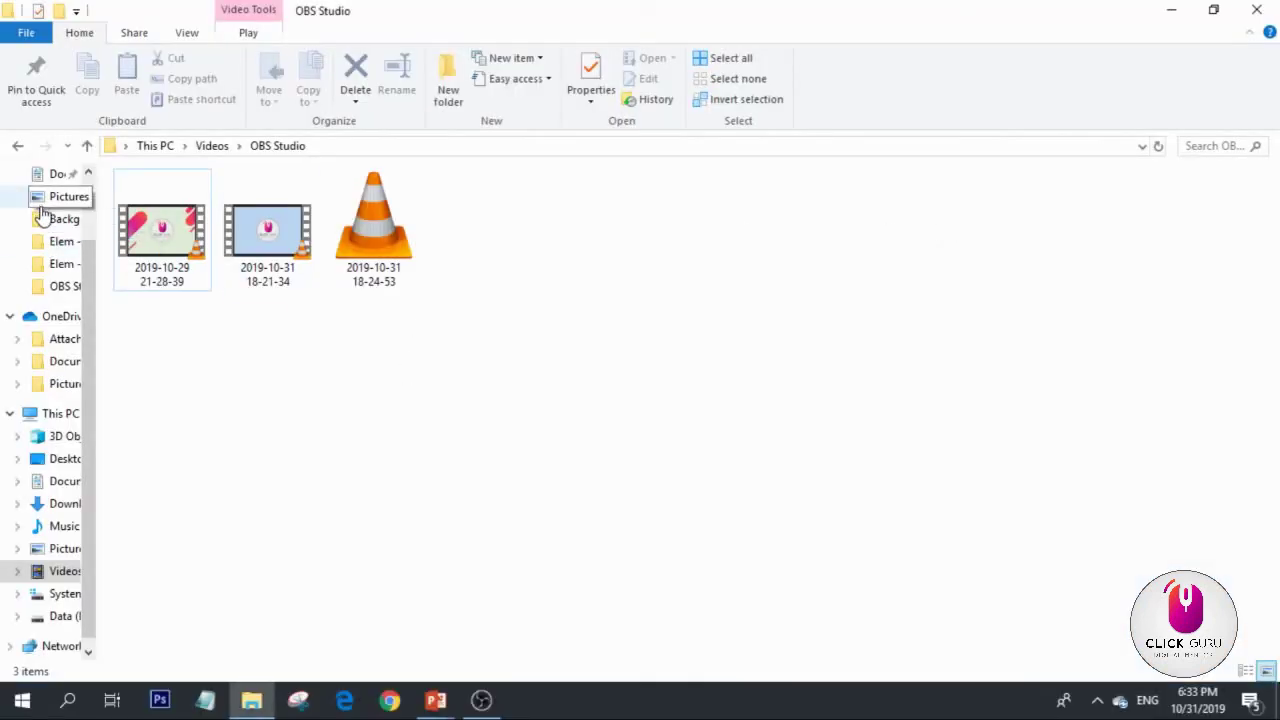
{"action": "scroll", "coordinate": [43, 215], "scroll_direction": "up", "scroll_amount": 2}
{"action": "left_click", "coordinate": [45, 211]}
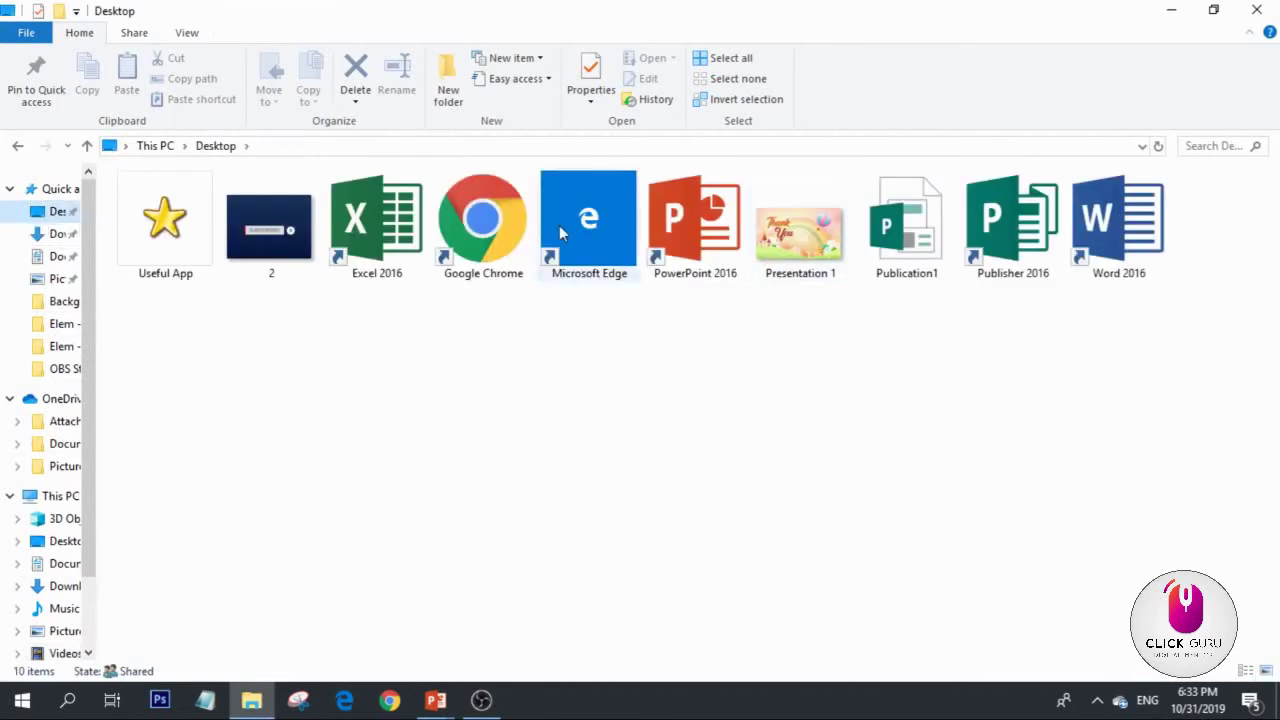
{"action": "left_click", "coordinate": [786, 253]}
{"action": "double_click", "coordinate": [787, 253]}
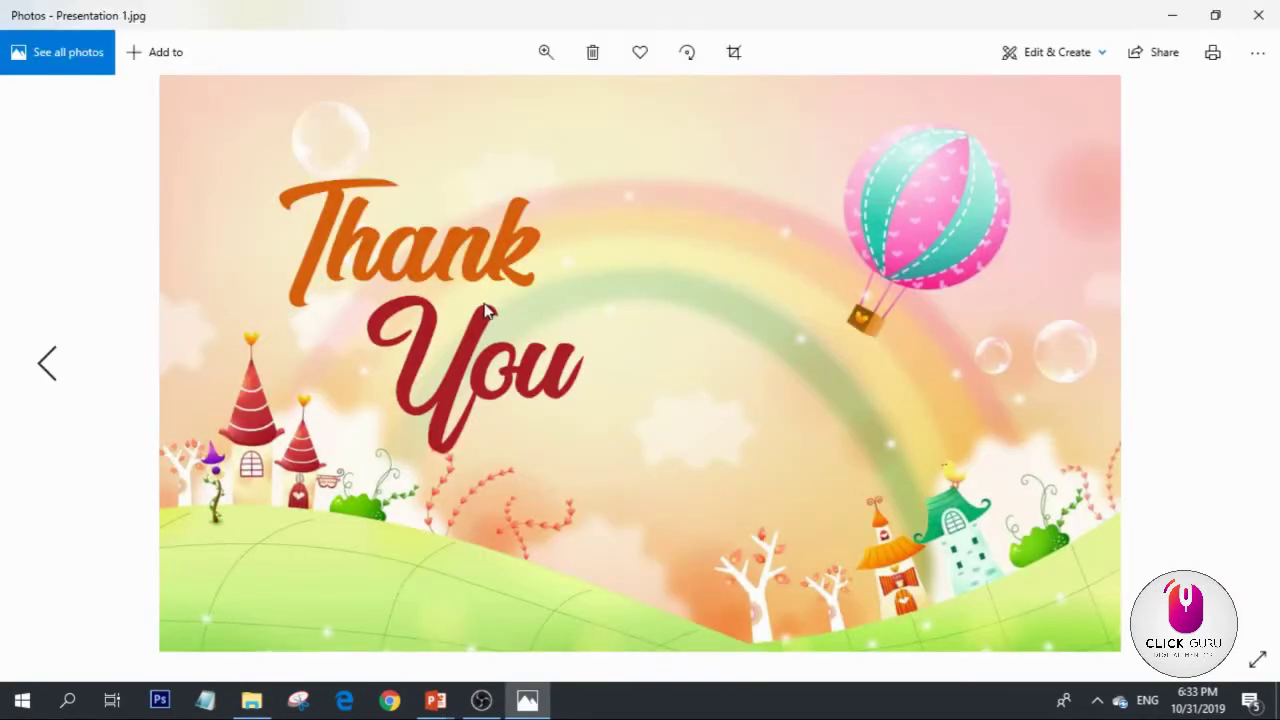
- Close the picture and save only the current slide to the Desktop in PNG Portable Network Graphics Format as "Presentation 1"
{"action": "left_click", "coordinate": [1259, 18]}
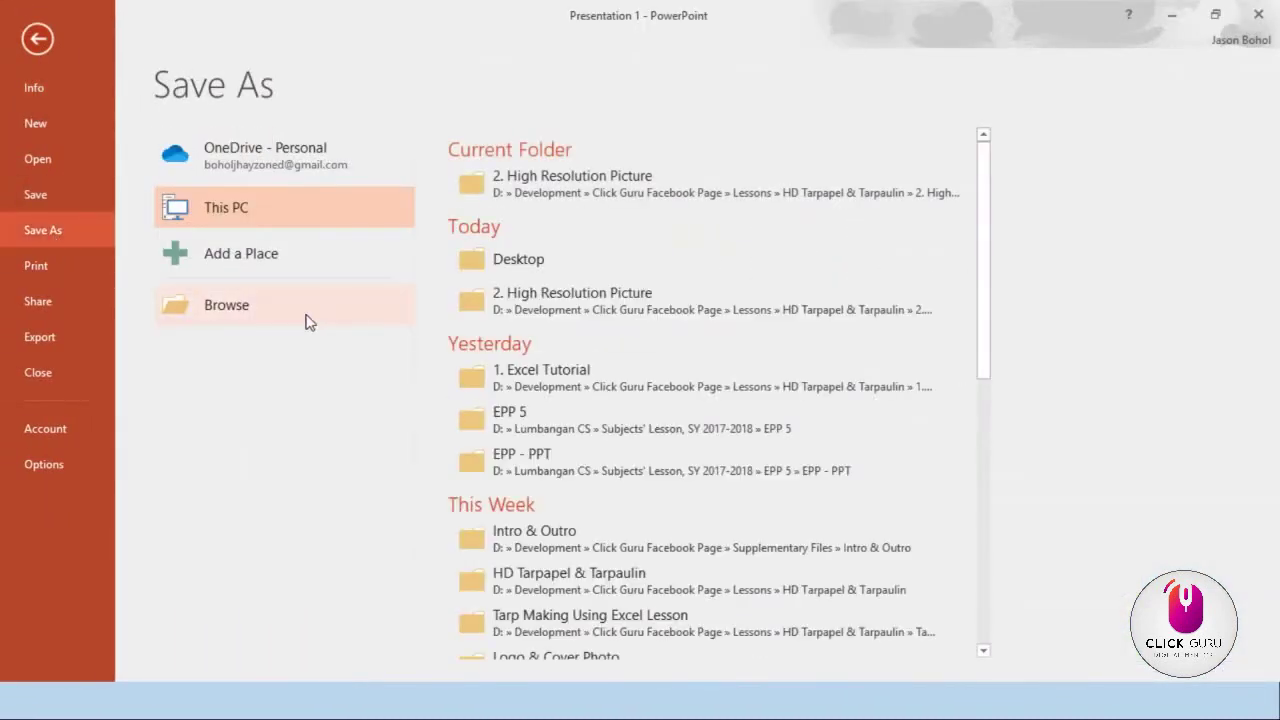
{"action": "left_click", "coordinate": [308, 322]}
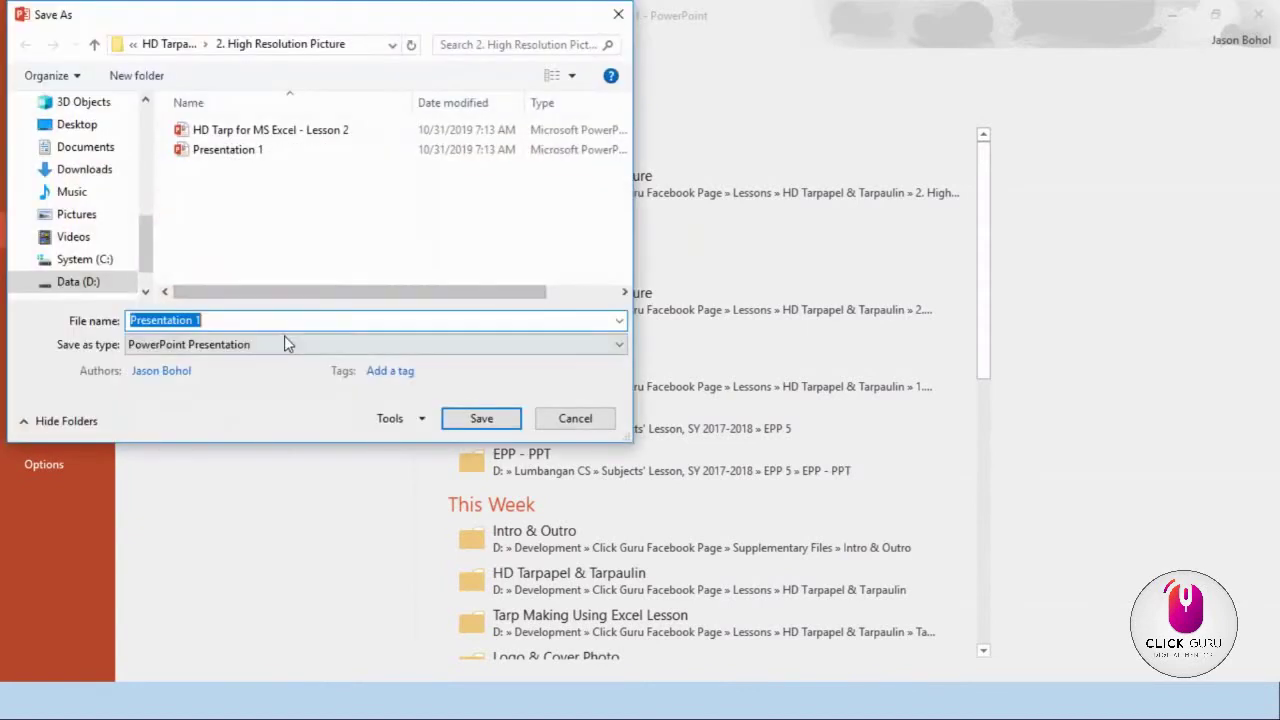
{"action": "left_click", "coordinate": [286, 342]}
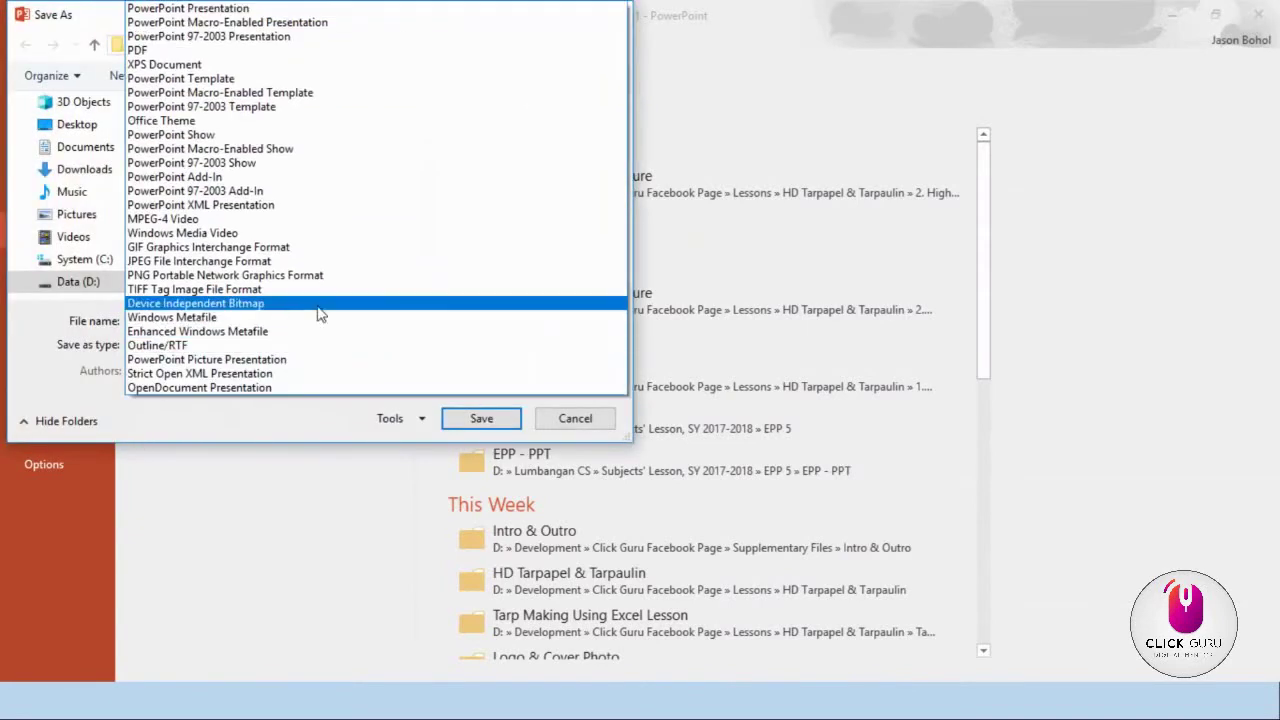
{"action": "left_click", "coordinate": [207, 279]}
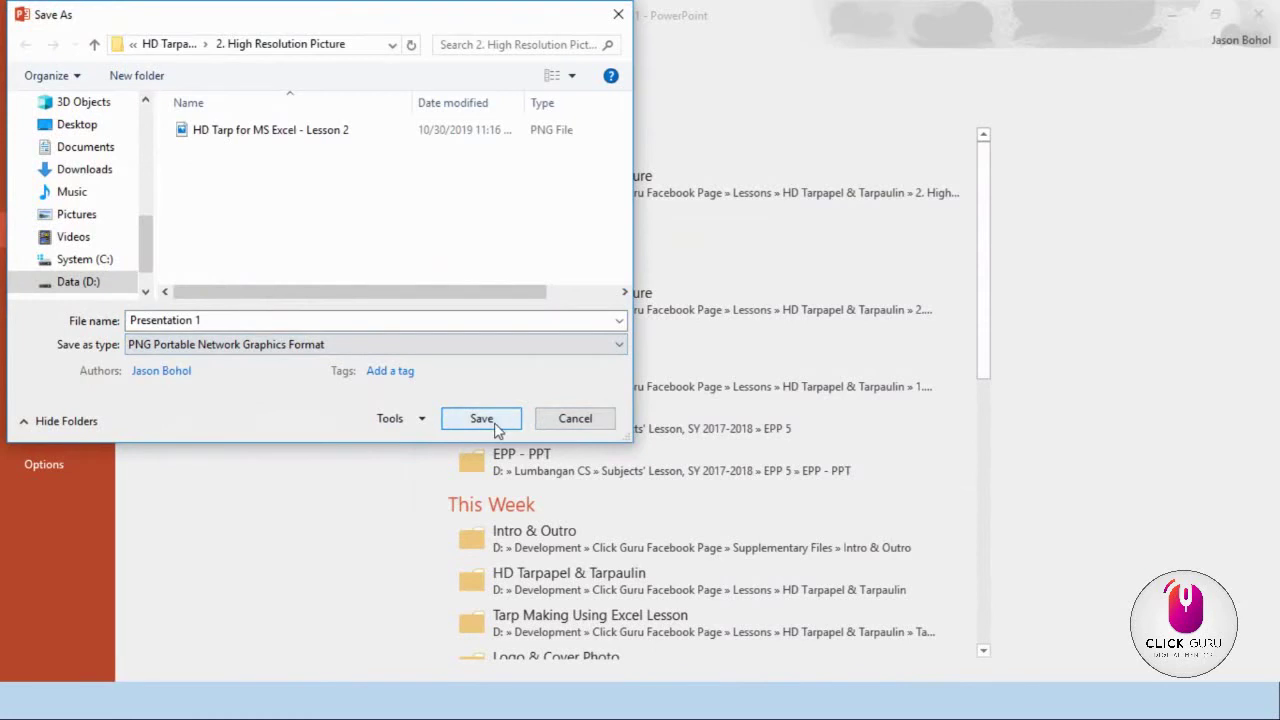
{"action": "left_click", "coordinate": [90, 128]}
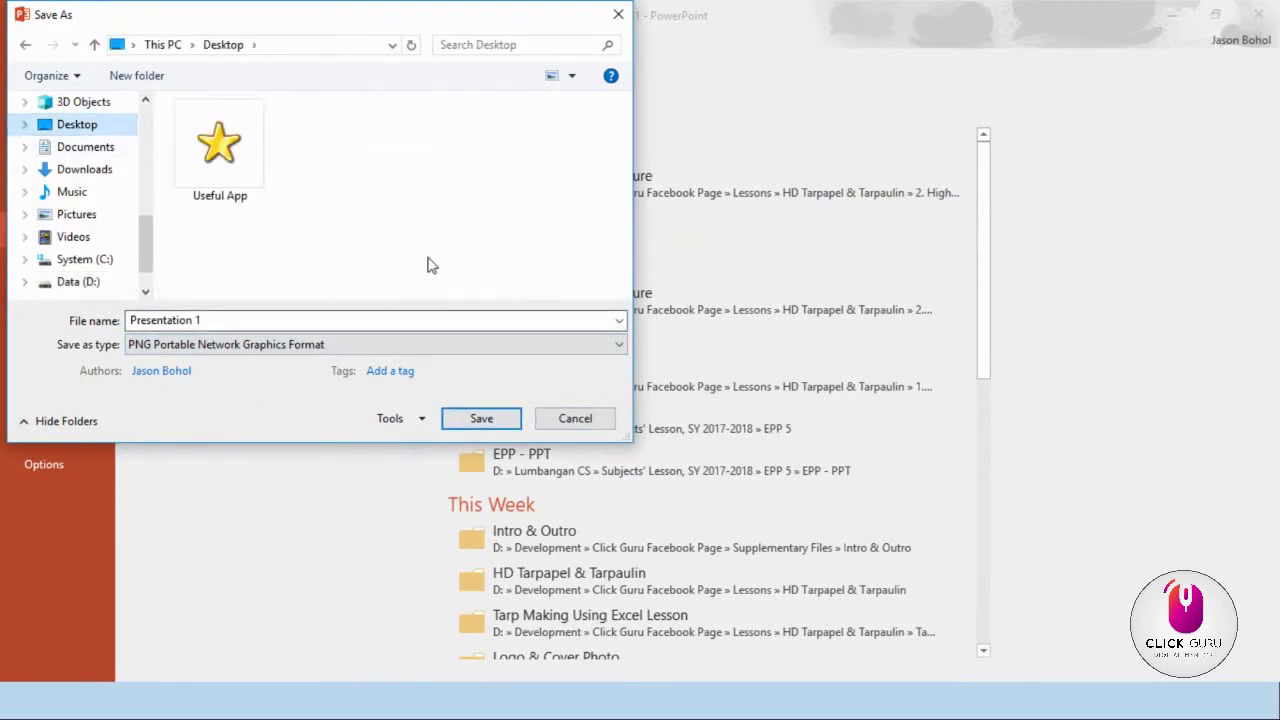
{"action": "left_click", "coordinate": [490, 424]}
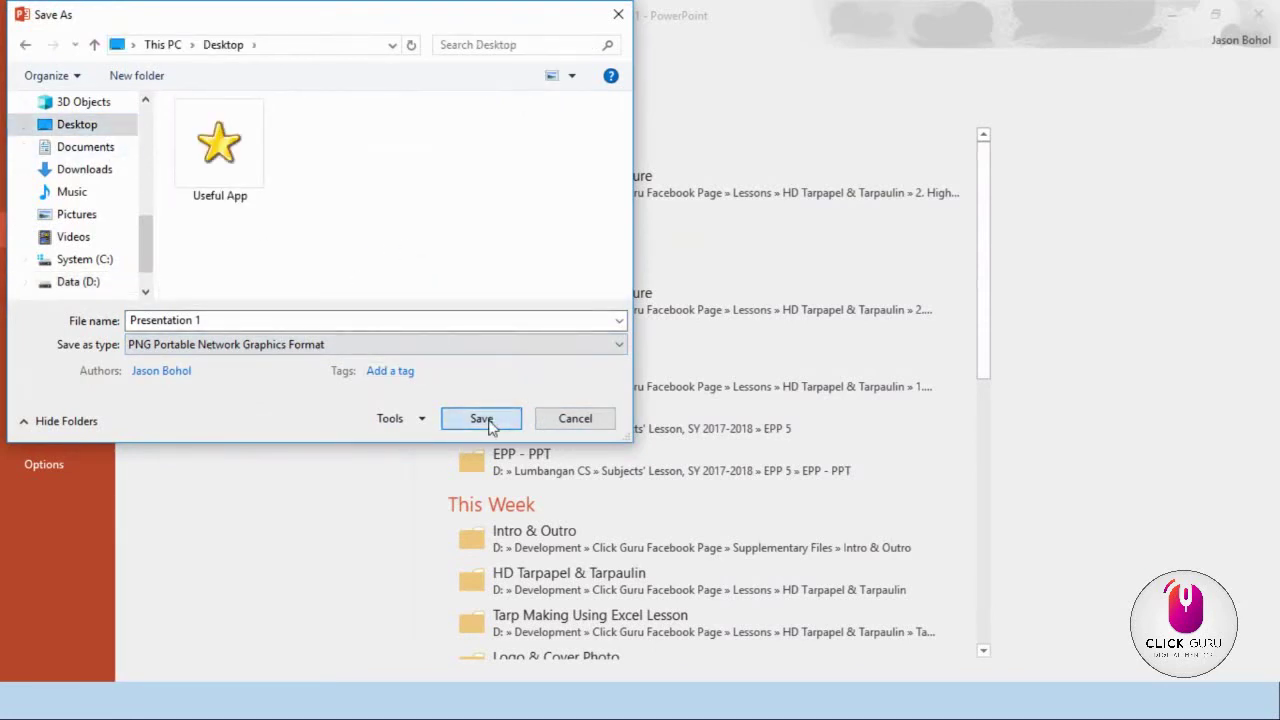
{"action": "left_click", "coordinate": [490, 424]}
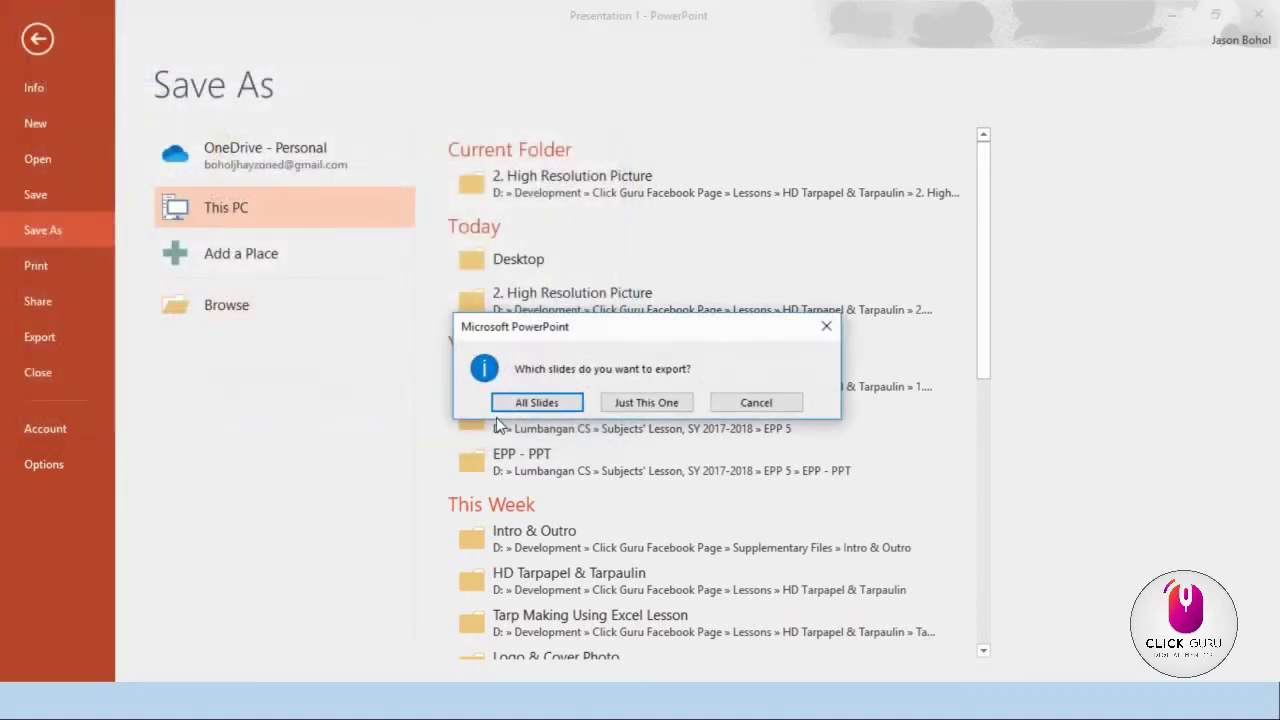
{"action": "left_click", "coordinate": [647, 403]}
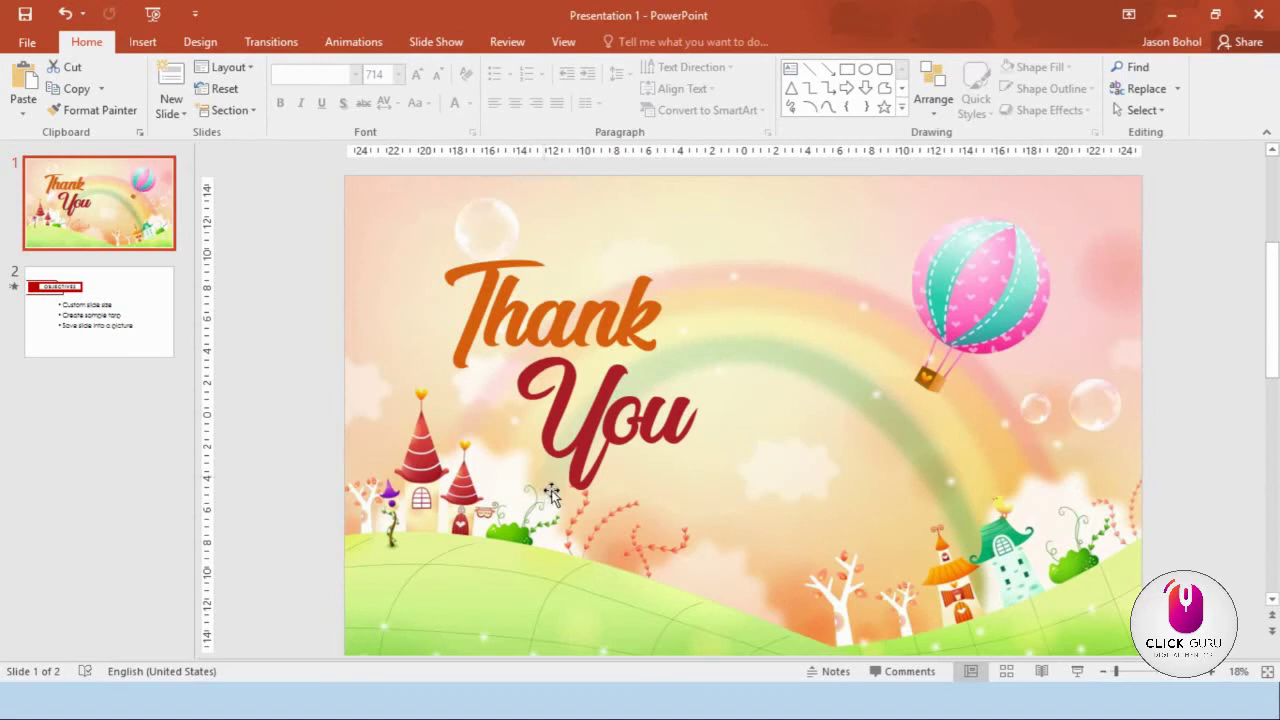
- Switch to File Explorer and compare the JPG and PNG "Presentation 1" files on the Desktop by type and file size
{"action": "key", "text": "alt+Tab"}
{"action": "key", "text": "alt+Tab"}
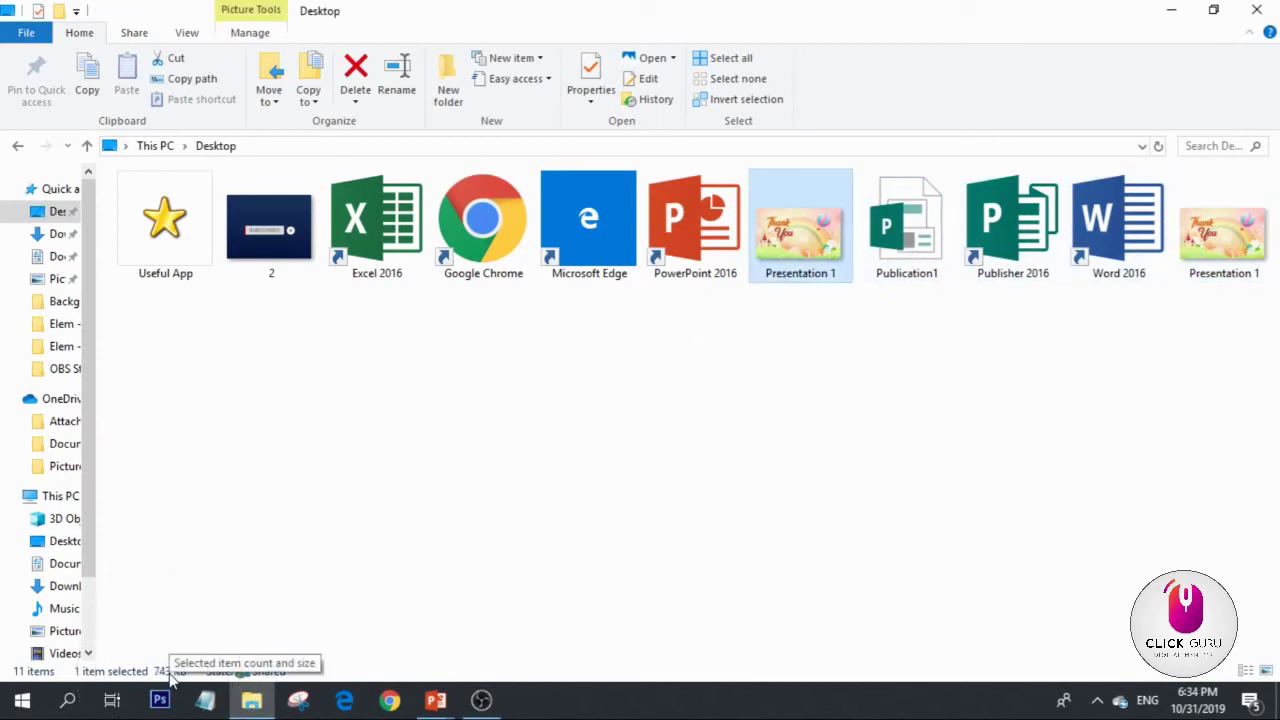
{"action": "right_click", "coordinate": [783, 257]}
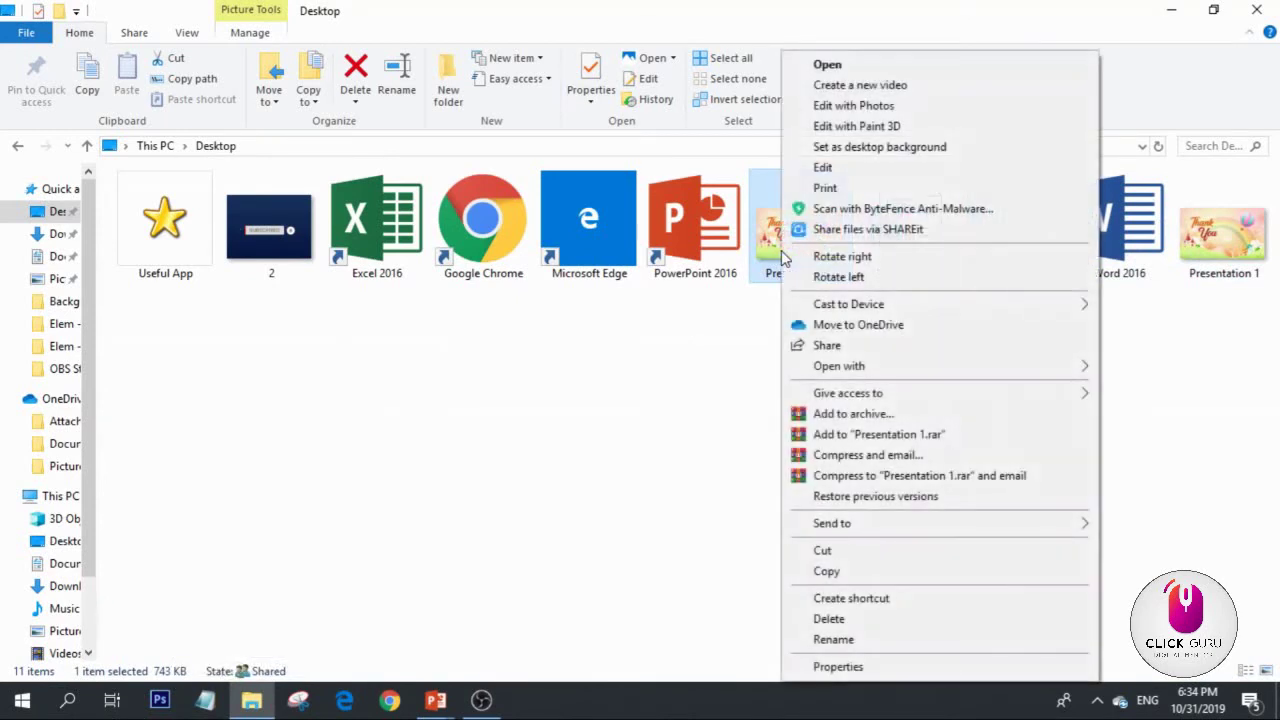
{"action": "left_click", "coordinate": [843, 667]}
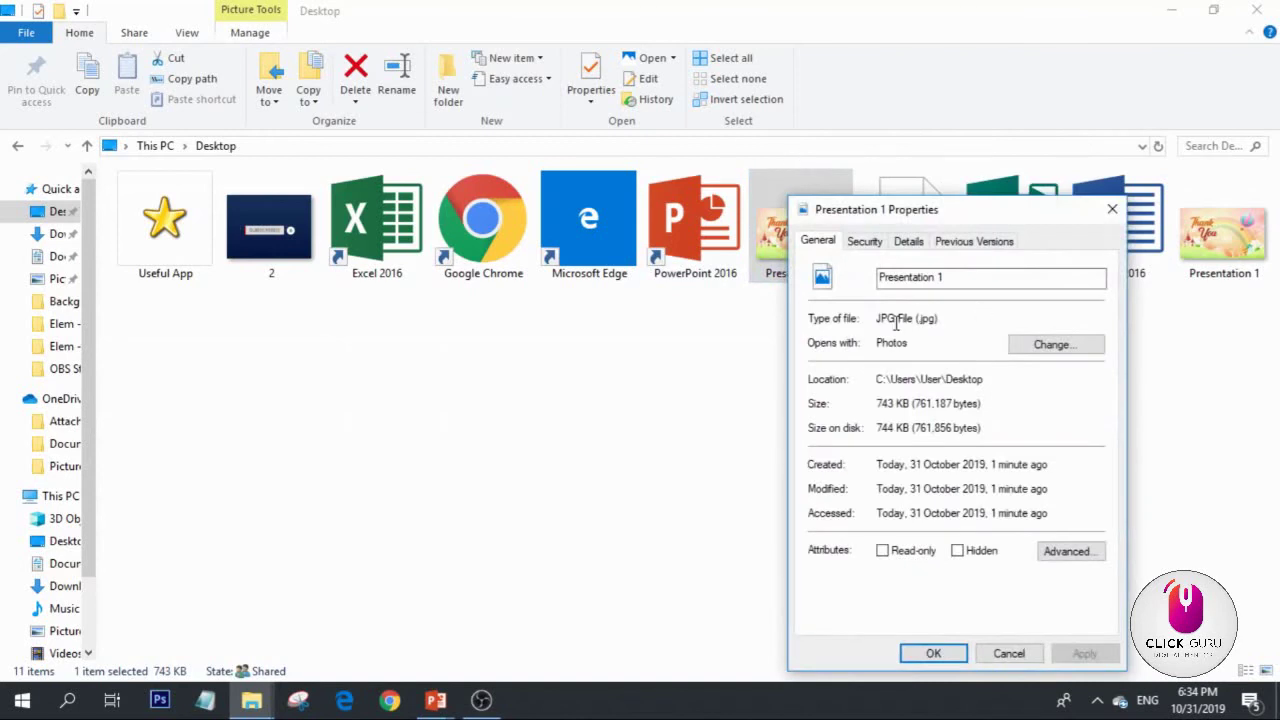
{"action": "left_click", "coordinate": [1112, 209]}
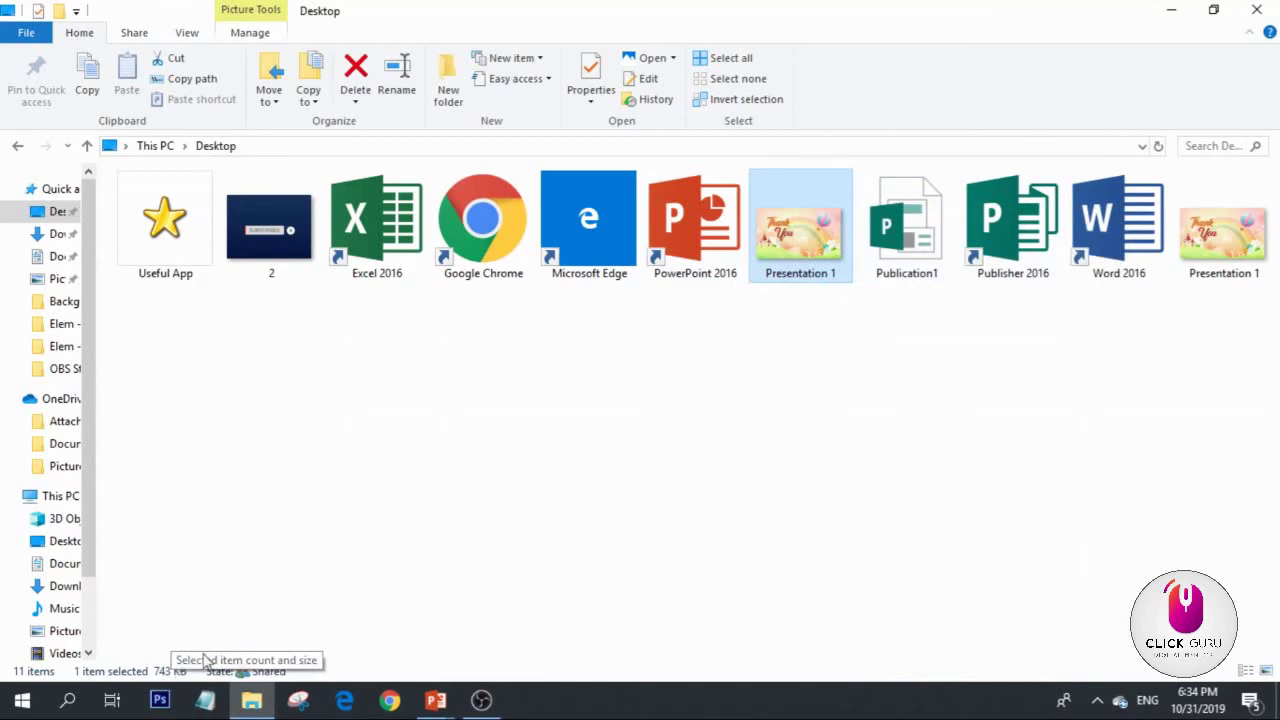
{"action": "left_click", "coordinate": [1255, 225]}
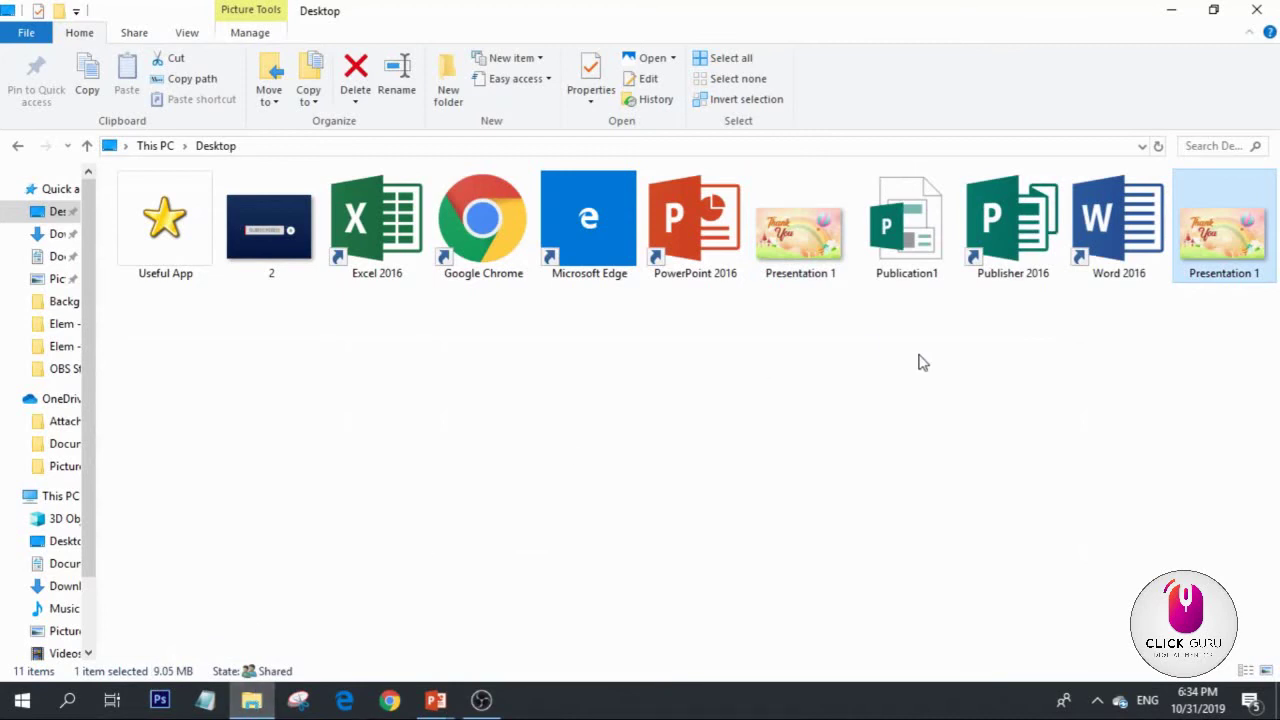
- Open the JPG version of "Presentation 1" and examine the lettering, balloon and houses up close for sharpness, closing the picture when done
{"action": "mouse_move", "coordinate": [822, 262]}
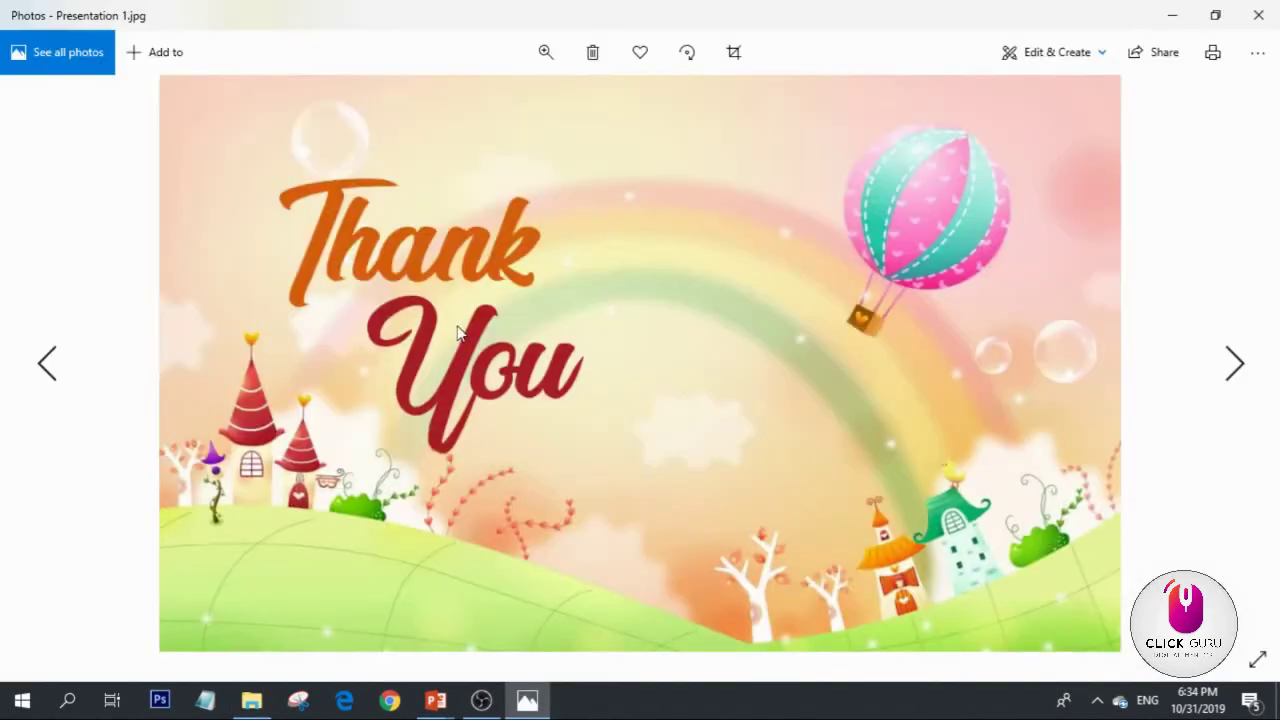
{"action": "scroll", "coordinate": [460, 335], "scroll_direction": "up", "scroll_amount": 2}
{"action": "scroll", "coordinate": [500, 342], "scroll_direction": "up", "scroll_amount": 3}
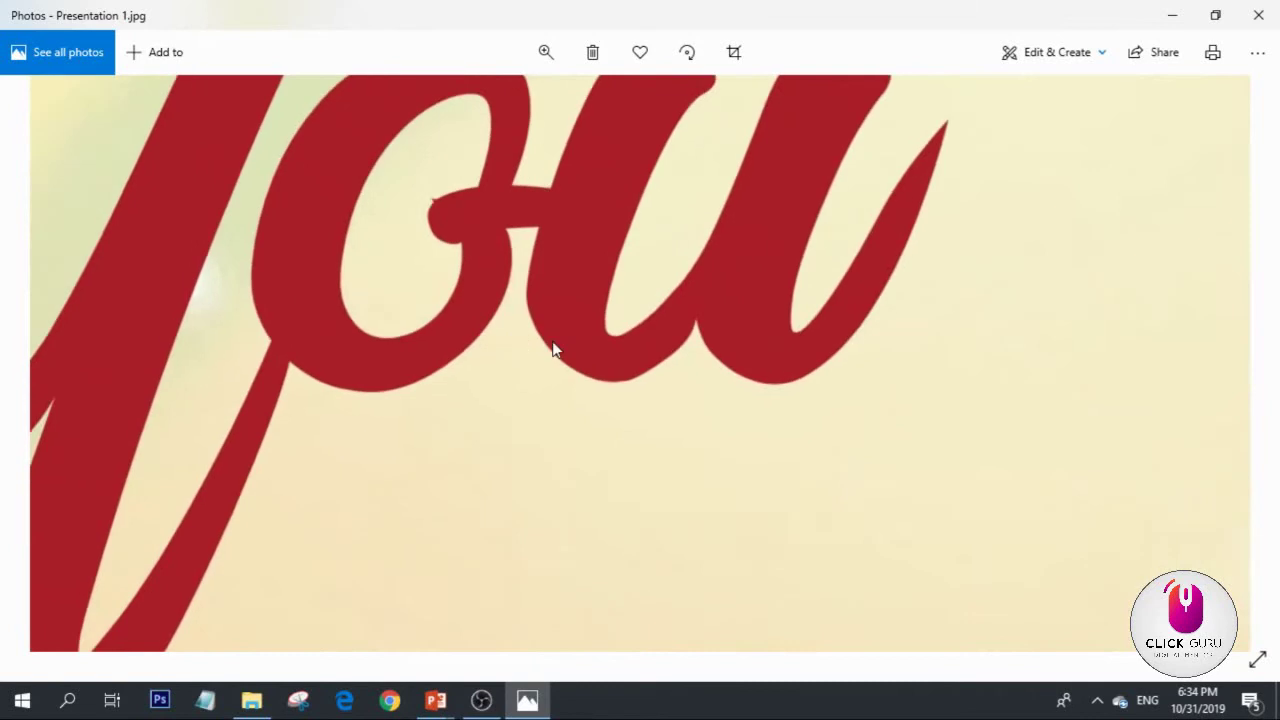
{"action": "scroll", "coordinate": [1074, 354], "scroll_direction": "up", "scroll_amount": 4}
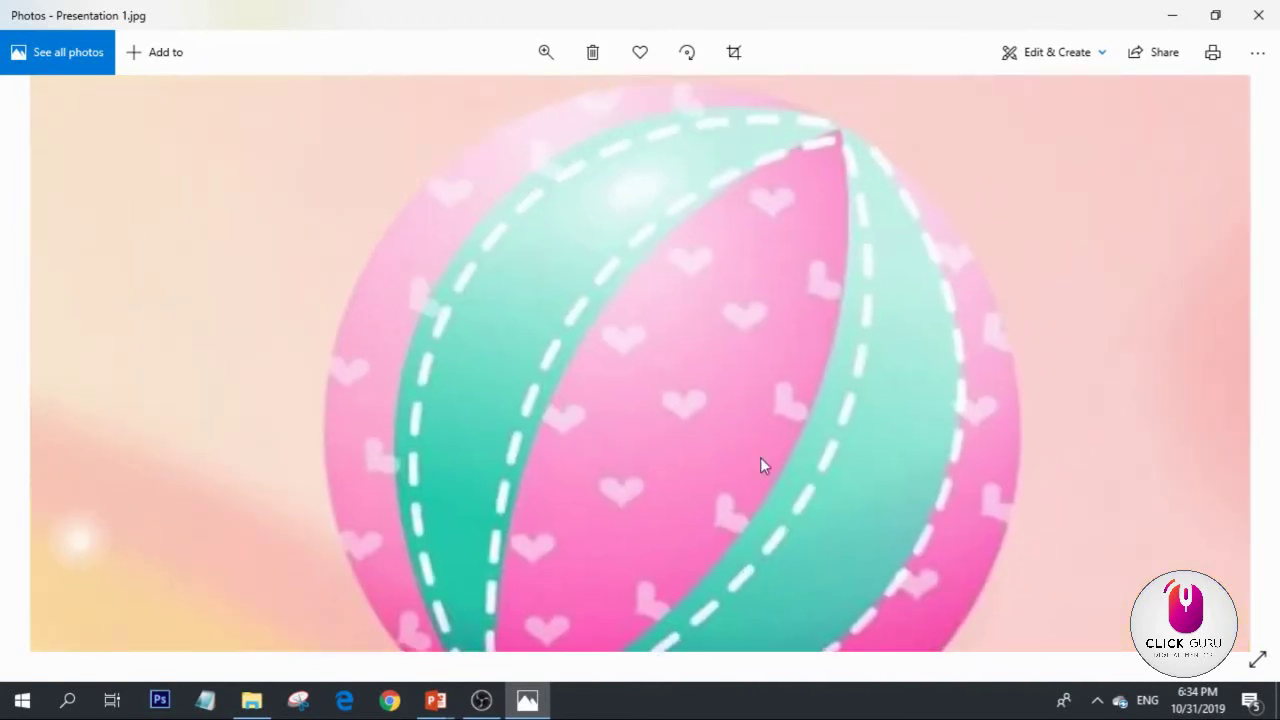
{"action": "scroll", "coordinate": [760, 466], "scroll_direction": "down", "scroll_amount": 5}
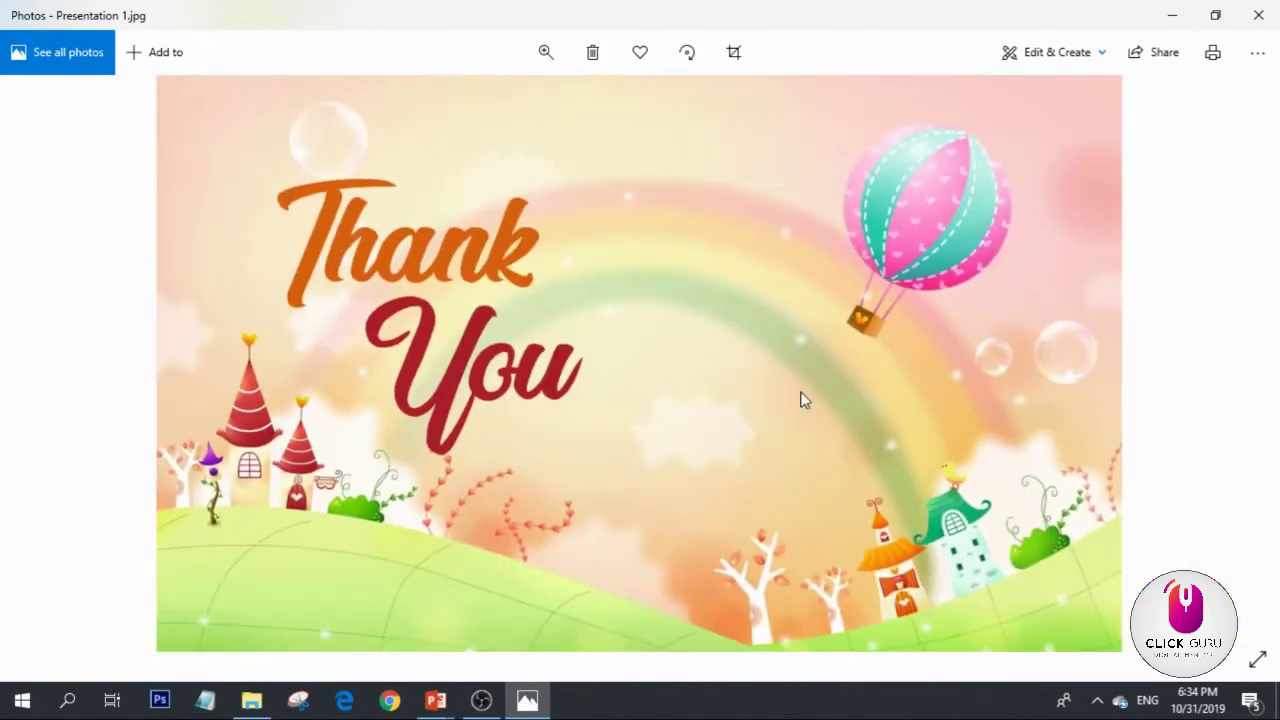
{"action": "scroll", "coordinate": [900, 548], "scroll_direction": "up", "scroll_amount": 5}
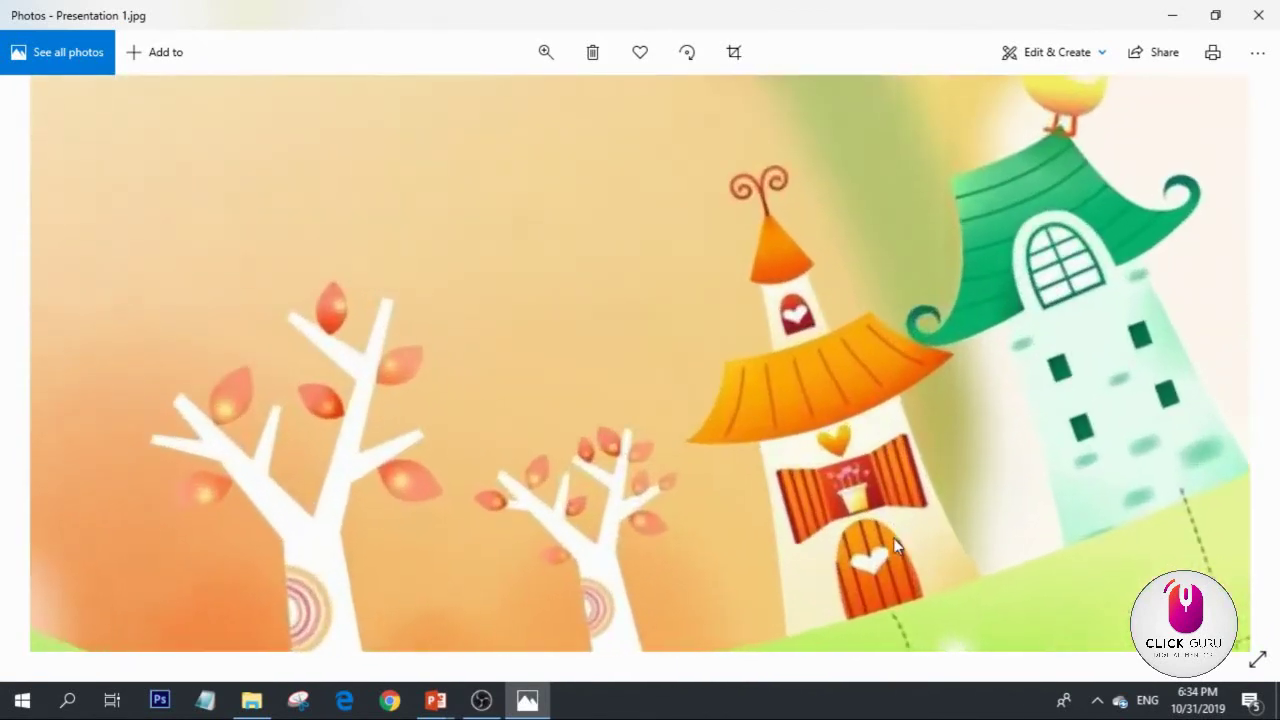
{"action": "scroll", "coordinate": [893, 541], "scroll_direction": "up", "scroll_amount": 2}
{"action": "scroll", "coordinate": [890, 538], "scroll_direction": "down", "scroll_amount": 3}
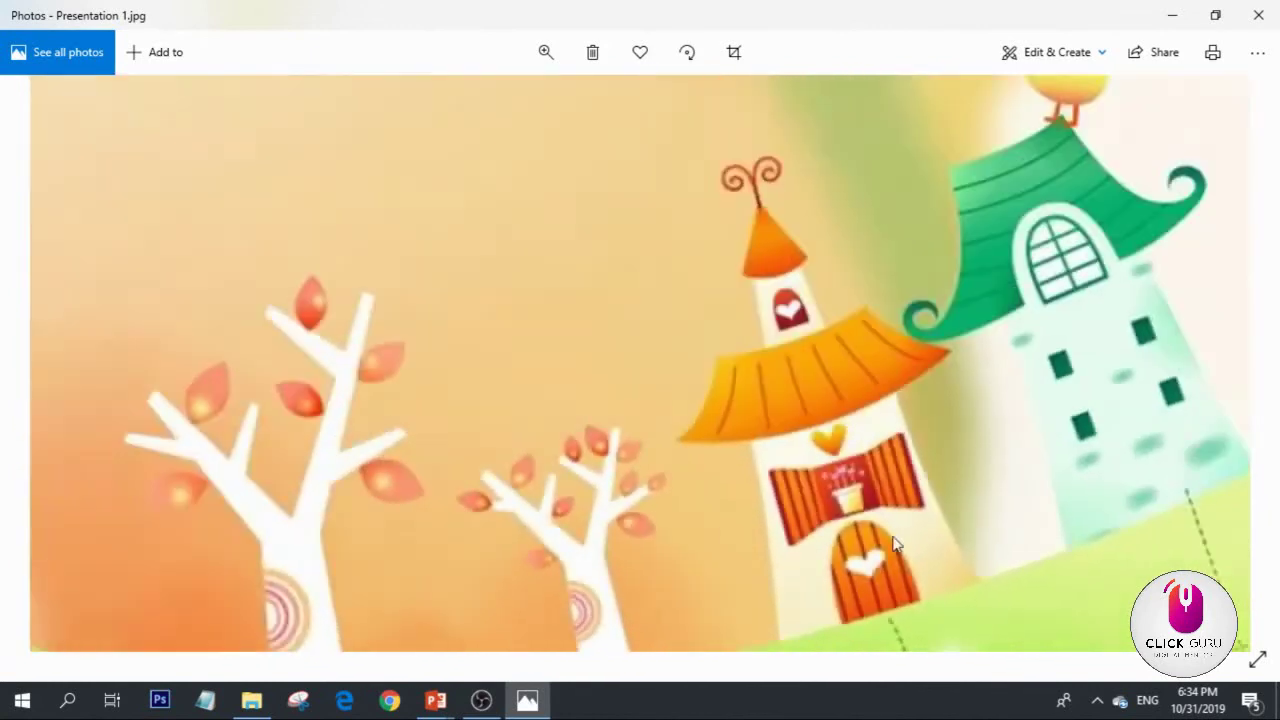
{"action": "scroll", "coordinate": [893, 541], "scroll_direction": "down", "scroll_amount": 3}
{"action": "left_click", "coordinate": [1258, 15]}
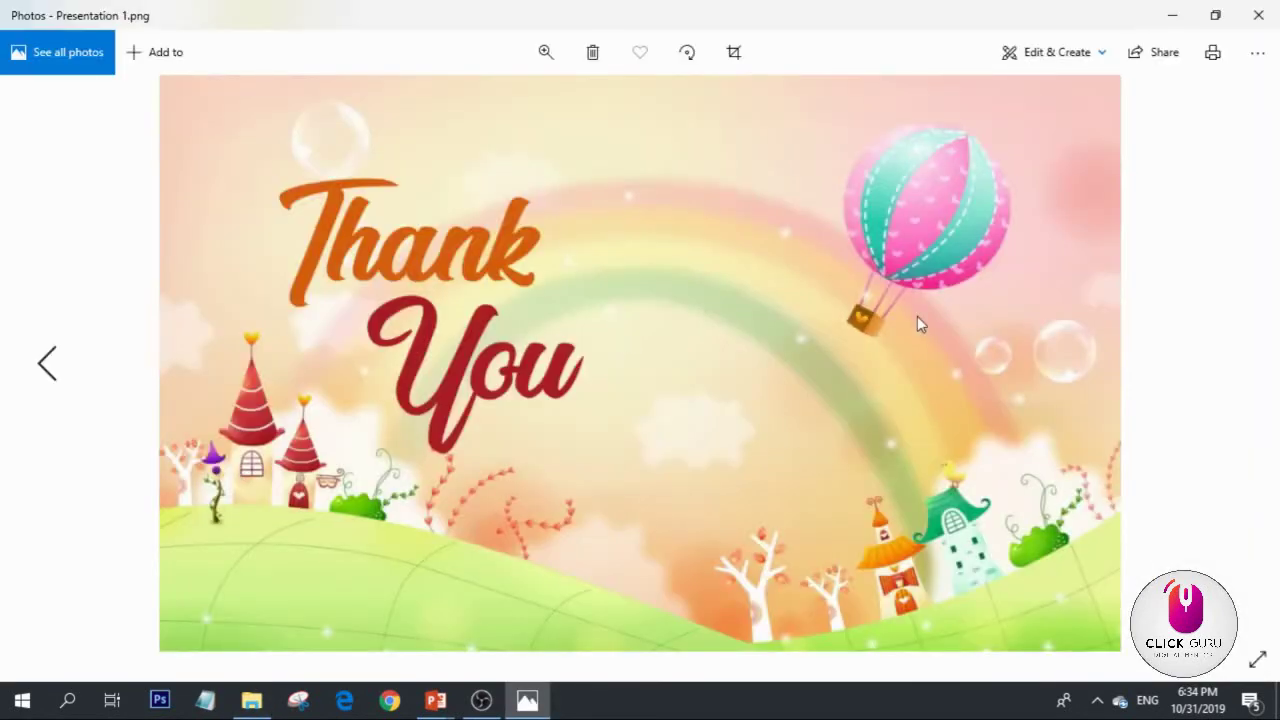
- Examine the PNG version of "Presentation 1" up close around the balloon basket and the "You" lettering, closing it and clearing the file selection
{"action": "scroll", "coordinate": [917, 316], "scroll_direction": "up", "scroll_amount": 4}
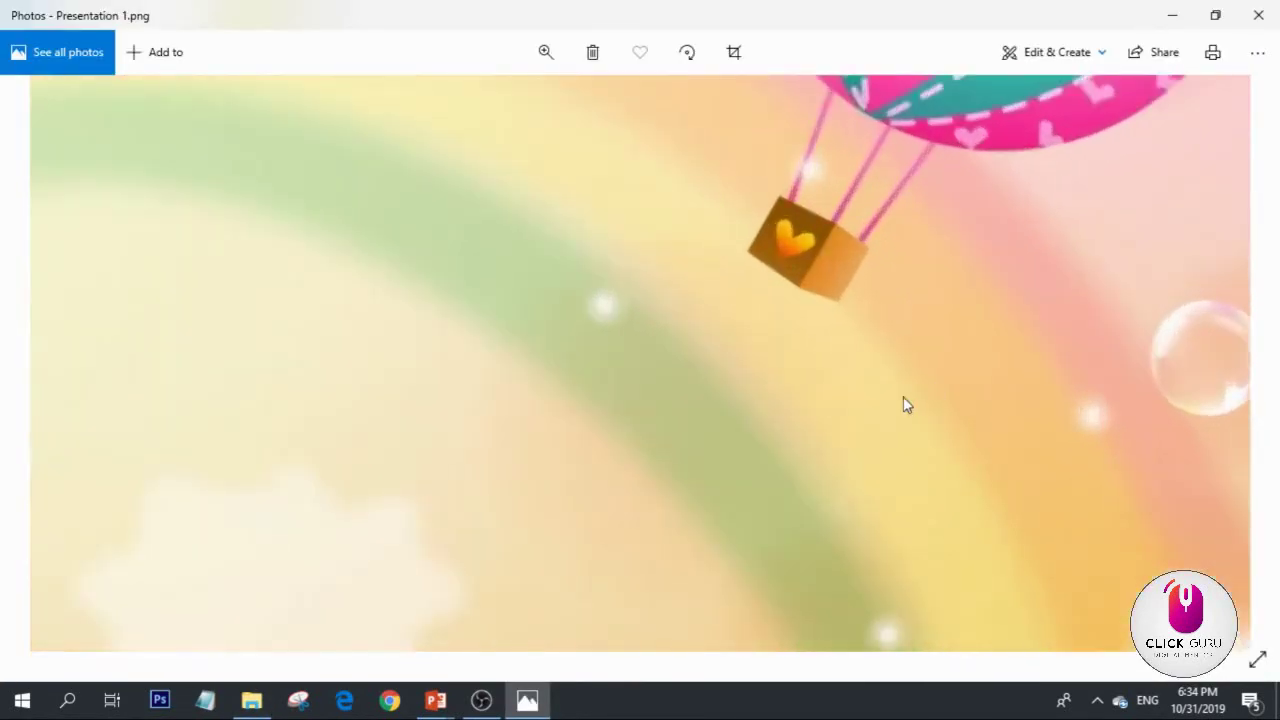
{"action": "scroll", "coordinate": [905, 405], "scroll_direction": "down", "scroll_amount": 3}
{"action": "scroll", "coordinate": [586, 409], "scroll_direction": "up", "scroll_amount": 3}
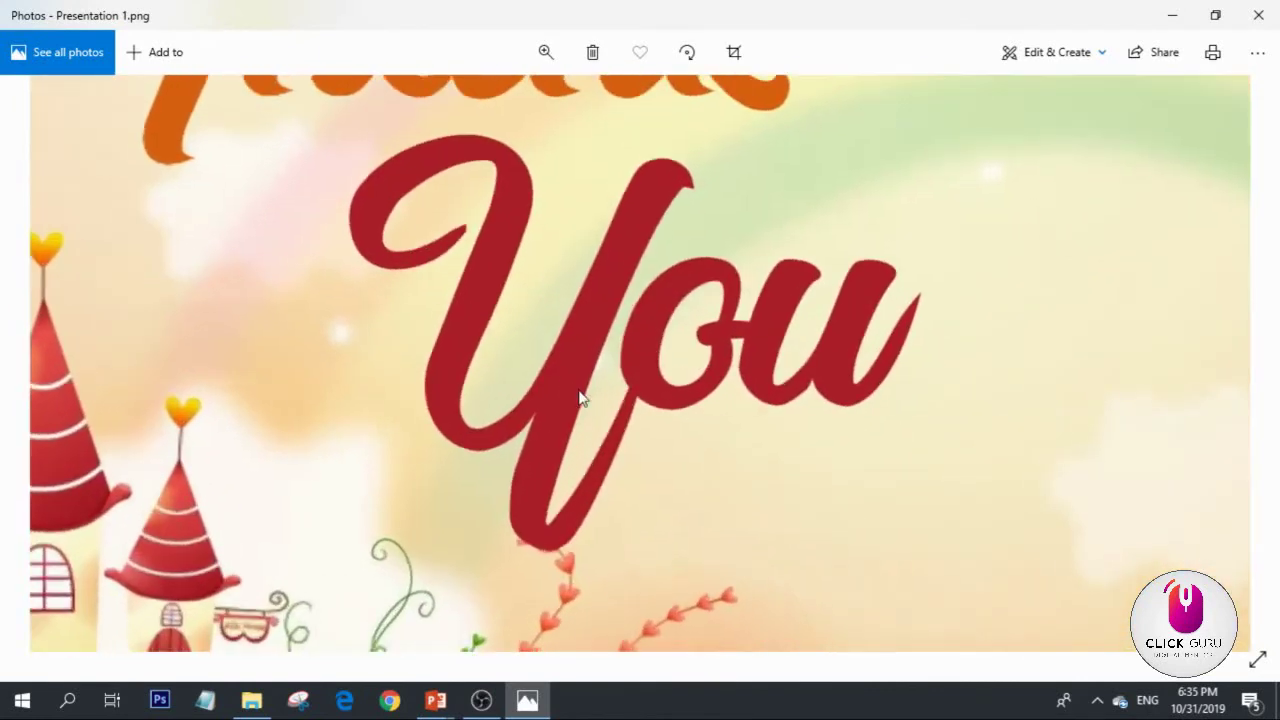
{"action": "scroll", "coordinate": [584, 395], "scroll_direction": "up", "scroll_amount": 2}
{"action": "scroll", "coordinate": [534, 431], "scroll_direction": "down", "scroll_amount": 1}
{"action": "scroll", "coordinate": [824, 463], "scroll_direction": "up", "scroll_amount": 3}
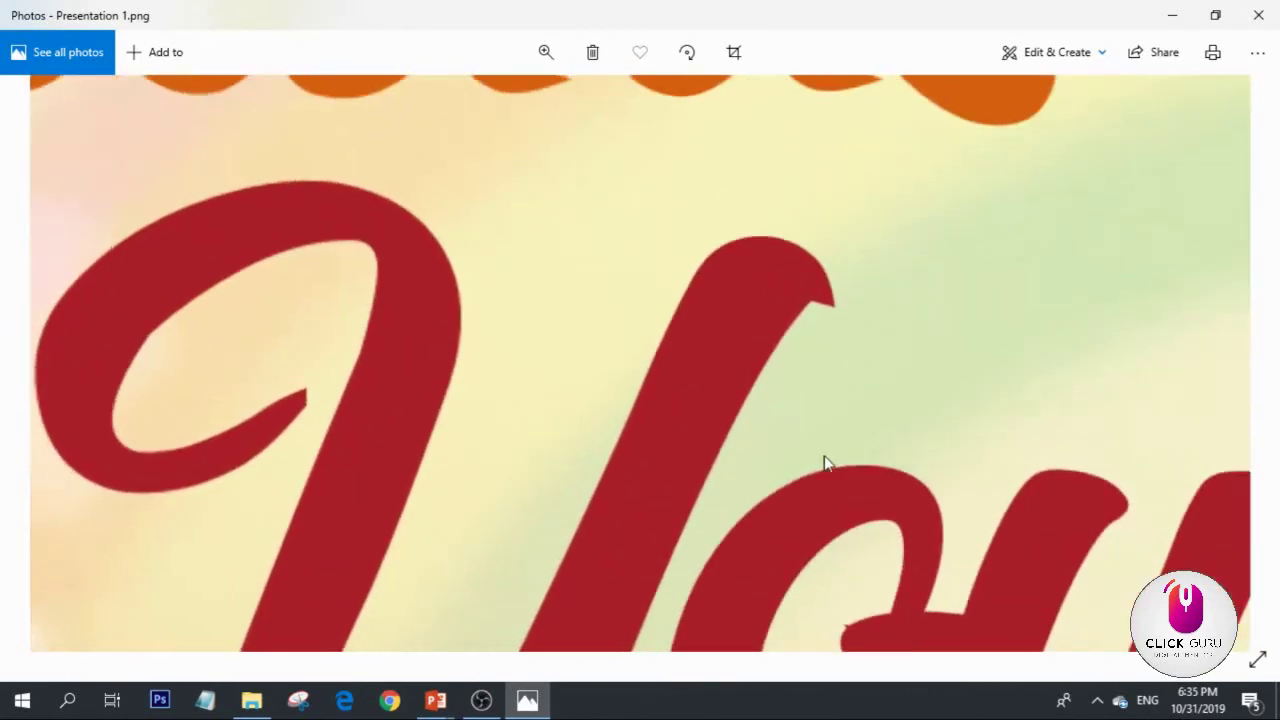
{"action": "scroll", "coordinate": [674, 397], "scroll_direction": "up", "scroll_amount": 4}
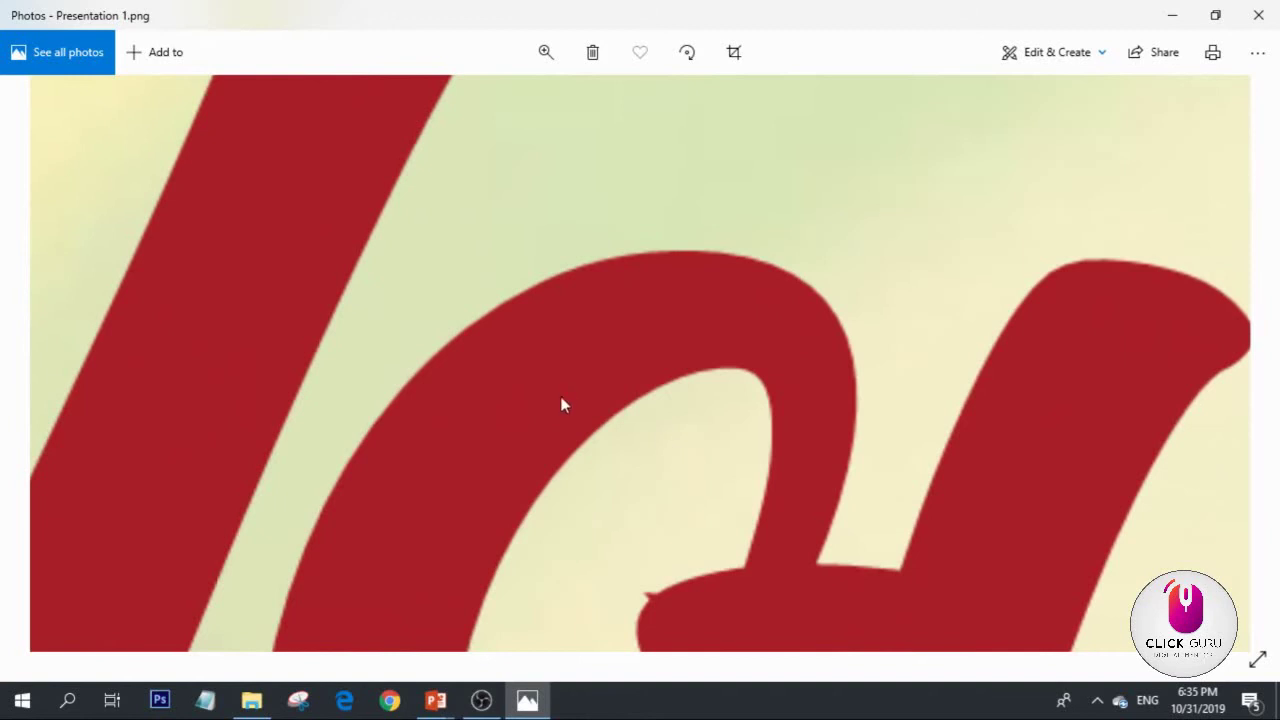
{"action": "scroll", "coordinate": [586, 420], "scroll_direction": "down", "scroll_amount": 6}
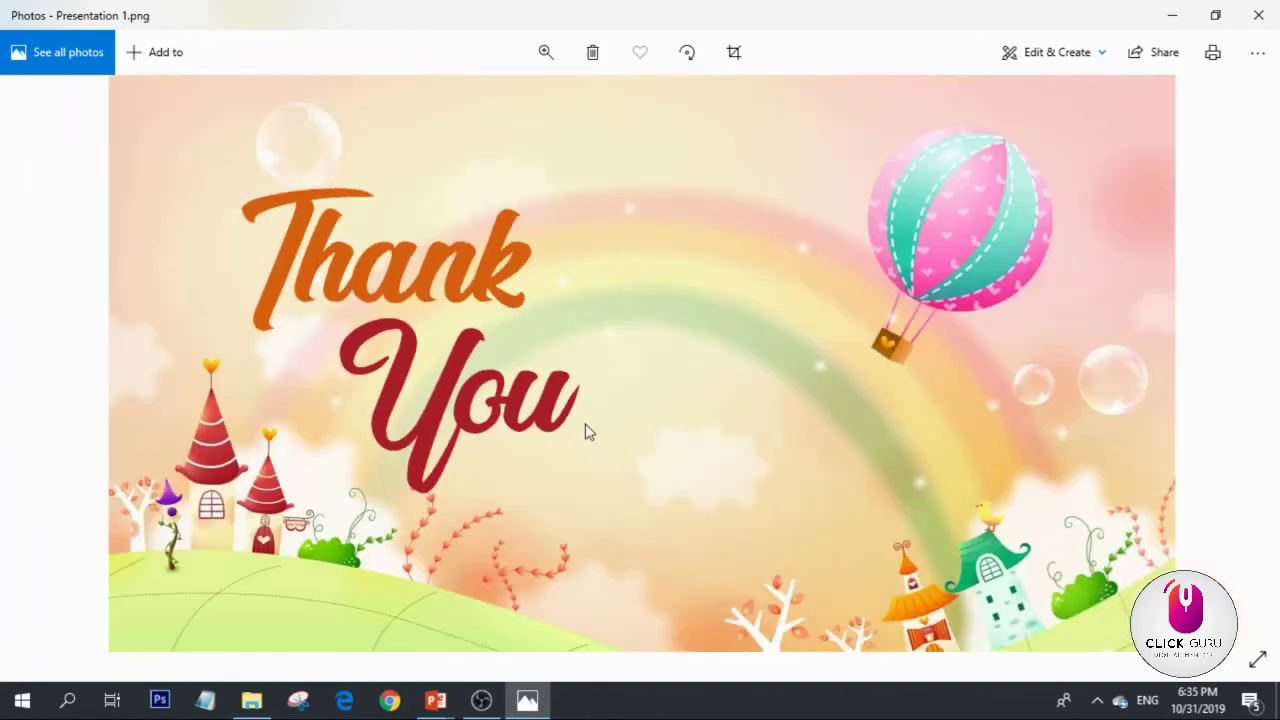
{"action": "scroll", "coordinate": [586, 429], "scroll_direction": "down", "scroll_amount": 1}
{"action": "left_click", "coordinate": [1258, 15]}
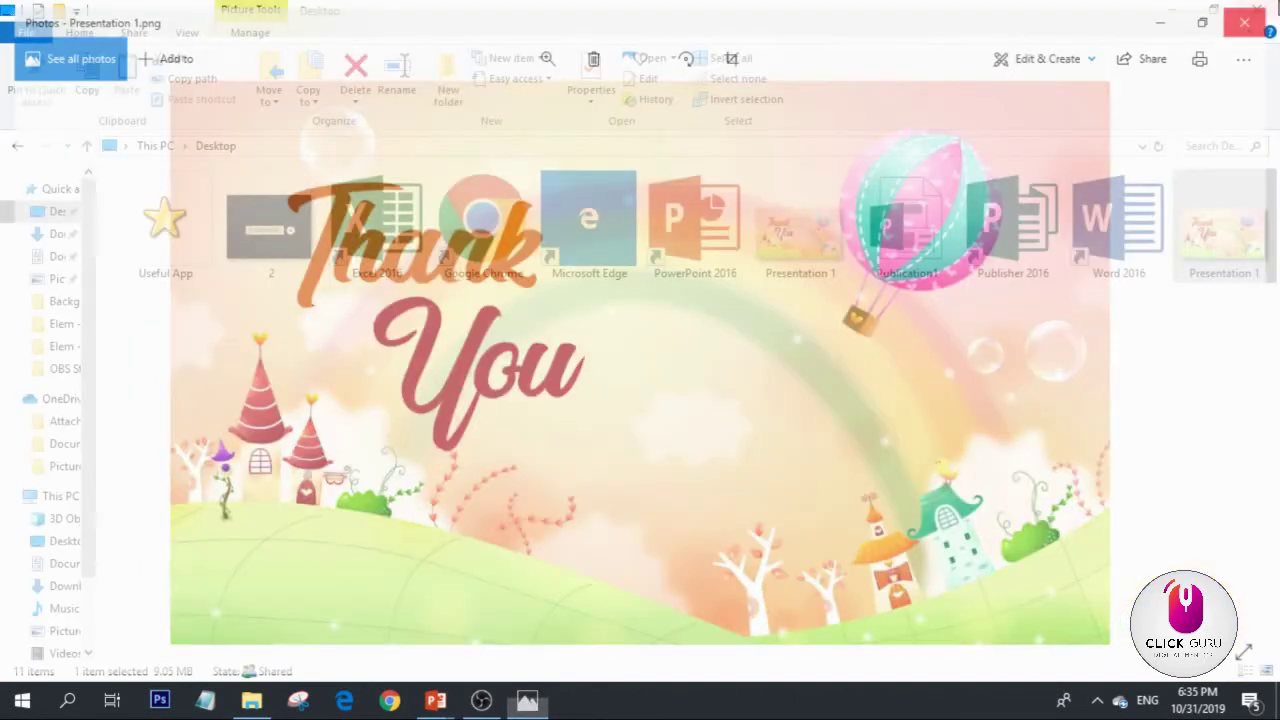
{"action": "left_click", "coordinate": [1007, 390]}
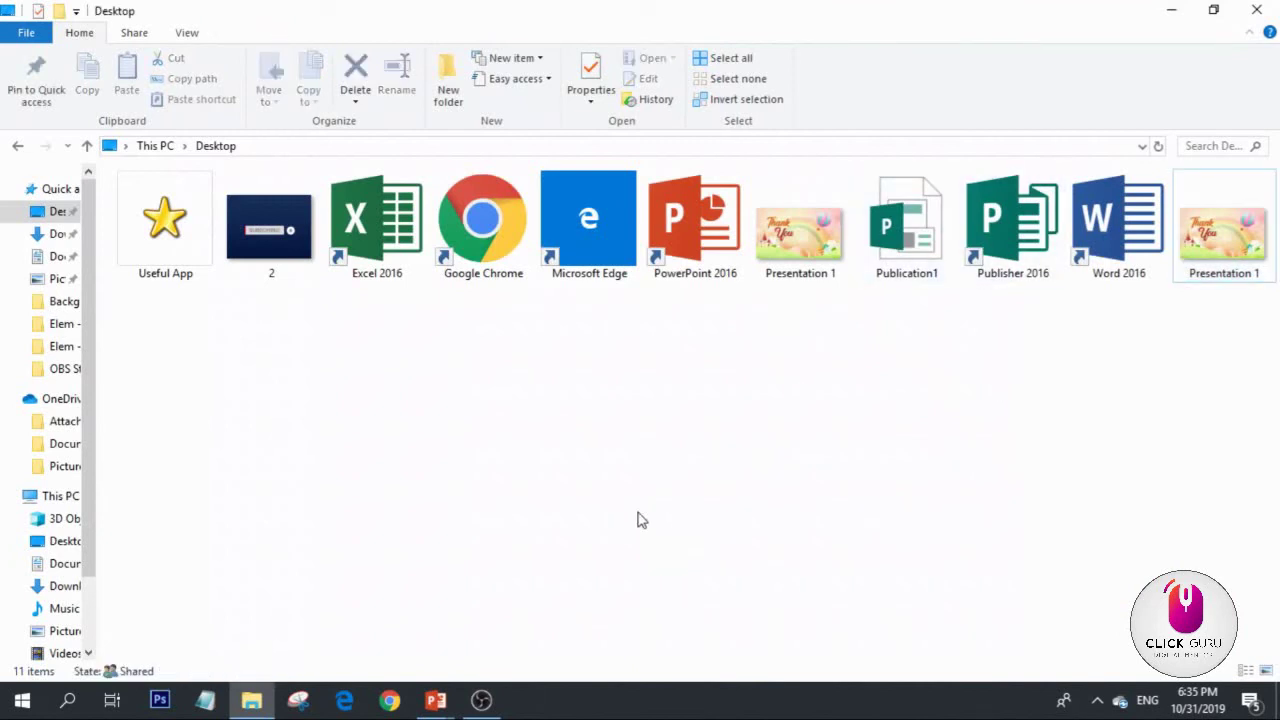
- Switch to the Presentation 1 window in PowerPoint and review its custom Slide Size settings, closing them without making changes
{"action": "mouse_move", "coordinate": [435, 700]}
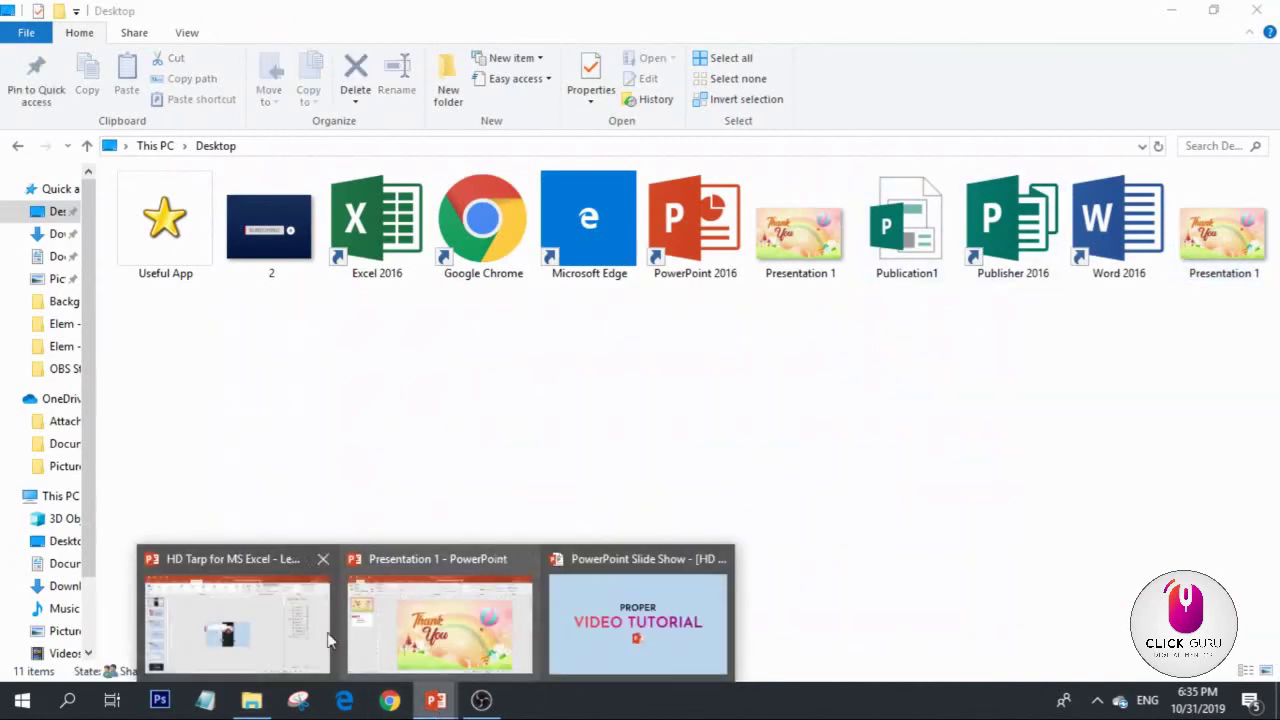
{"action": "mouse_move", "coordinate": [270, 630]}
{"action": "left_click", "coordinate": [436, 624]}
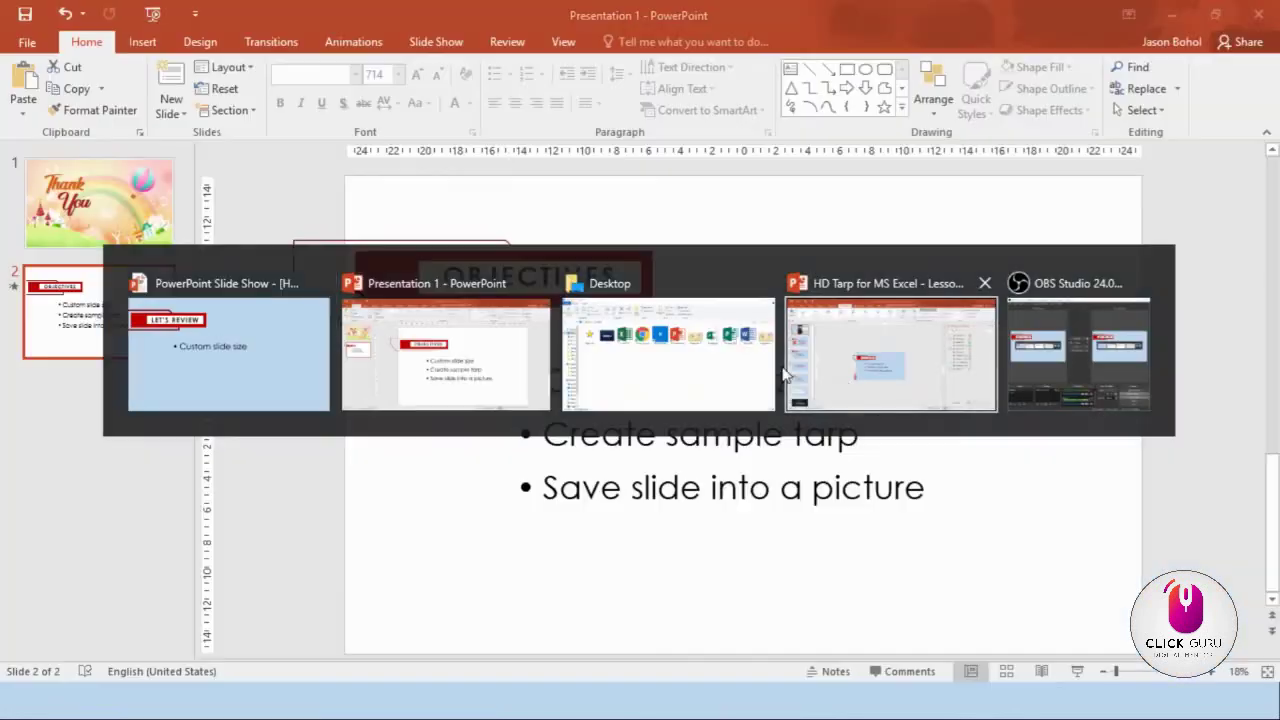
{"action": "left_click", "coordinate": [146, 43]}
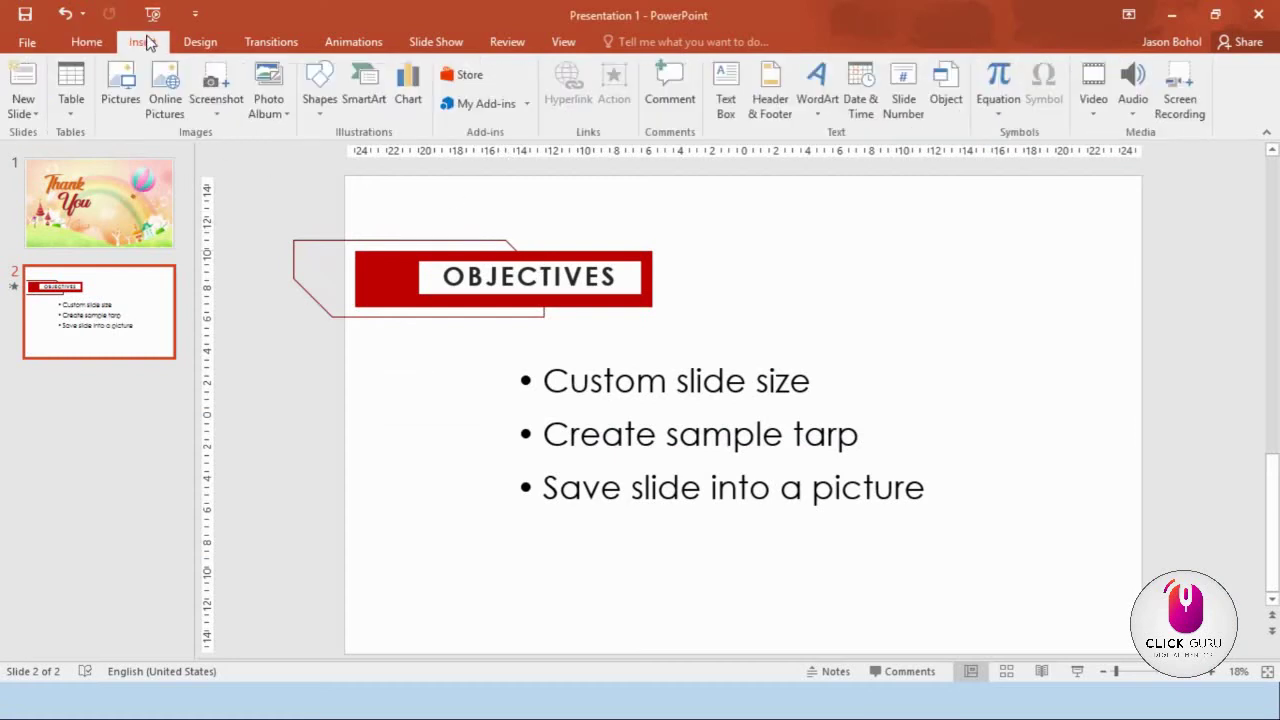
{"action": "left_click", "coordinate": [200, 43]}
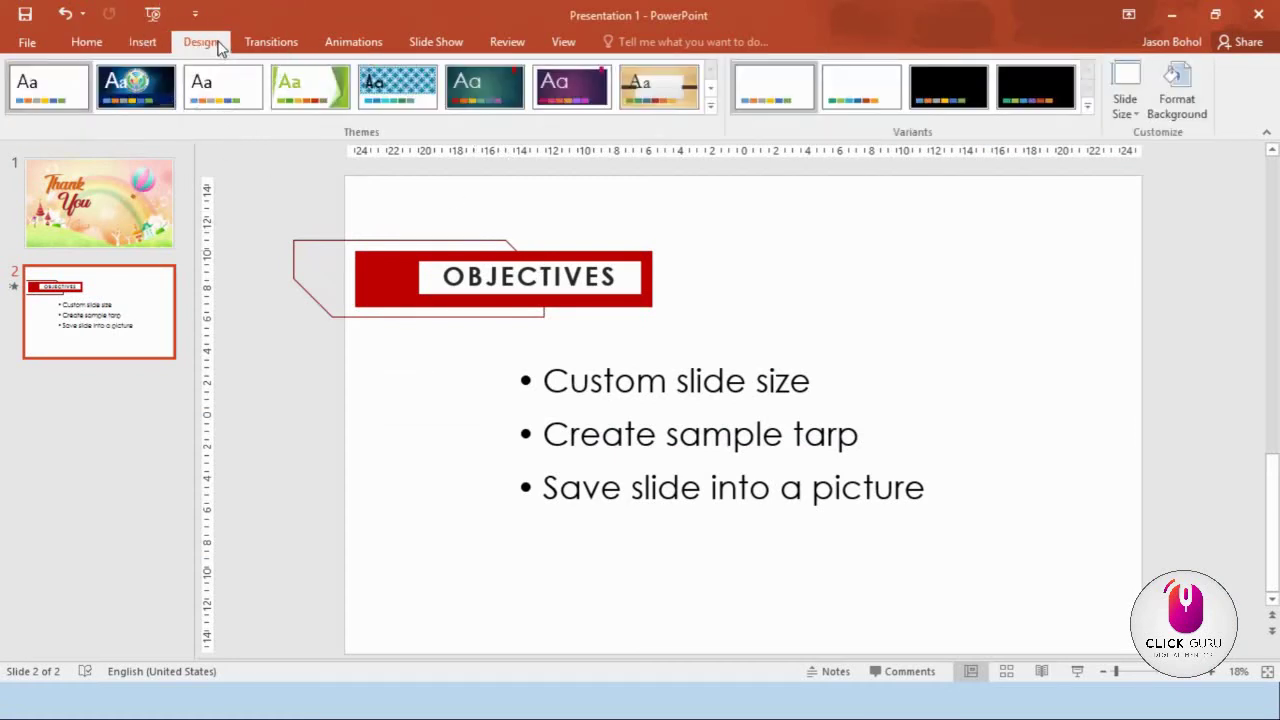
{"action": "left_click", "coordinate": [1177, 90]}
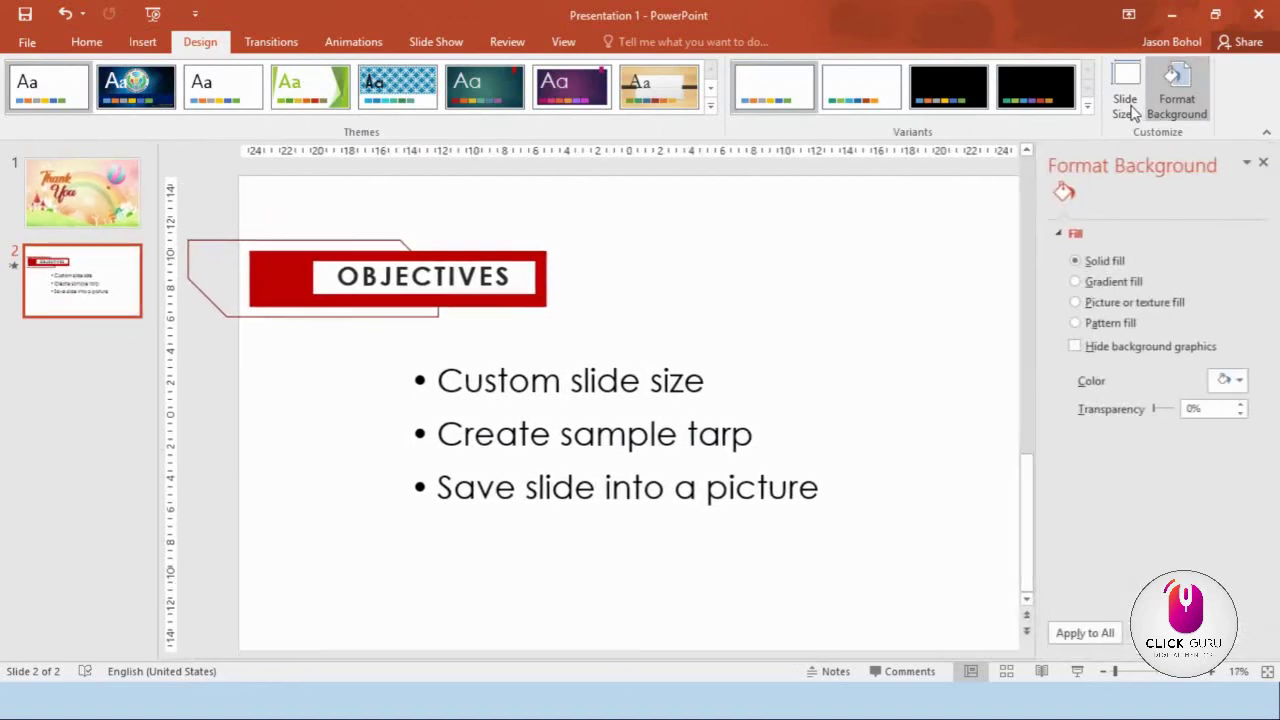
{"action": "left_click", "coordinate": [1125, 100]}
{"action": "left_click", "coordinate": [1263, 161]}
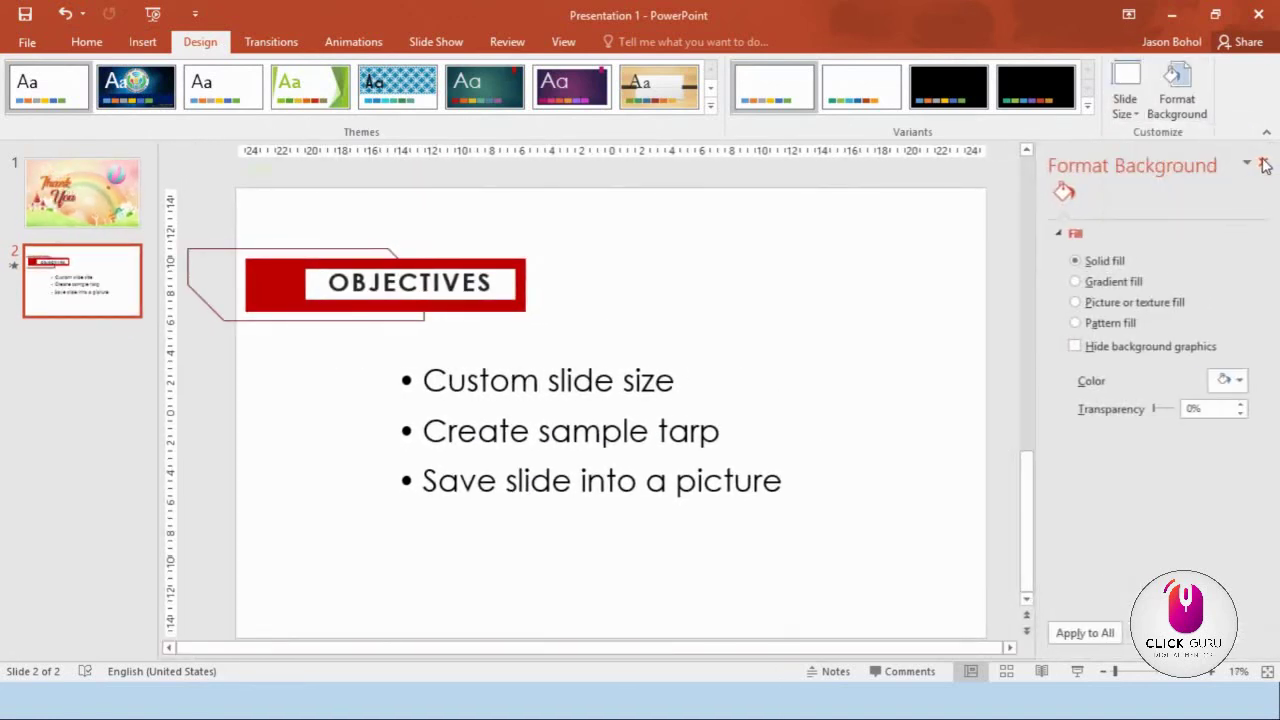
{"action": "left_click", "coordinate": [1263, 161]}
{"action": "left_click", "coordinate": [1143, 103]}
{"action": "left_click", "coordinate": [1136, 216]}
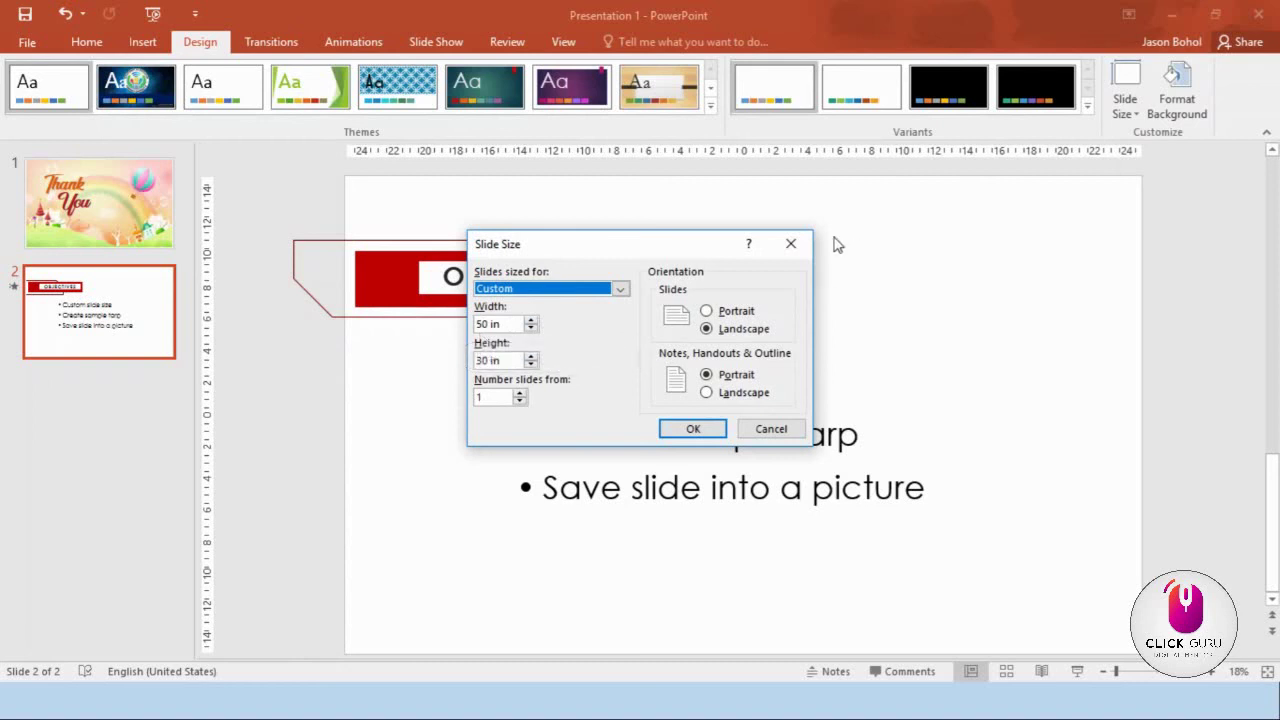
{"action": "left_click", "coordinate": [791, 243]}
- Switch between the review slide show and Presentation 1, and bring up the "Thank You" slide
{"action": "key", "text": "alt+Tab"}
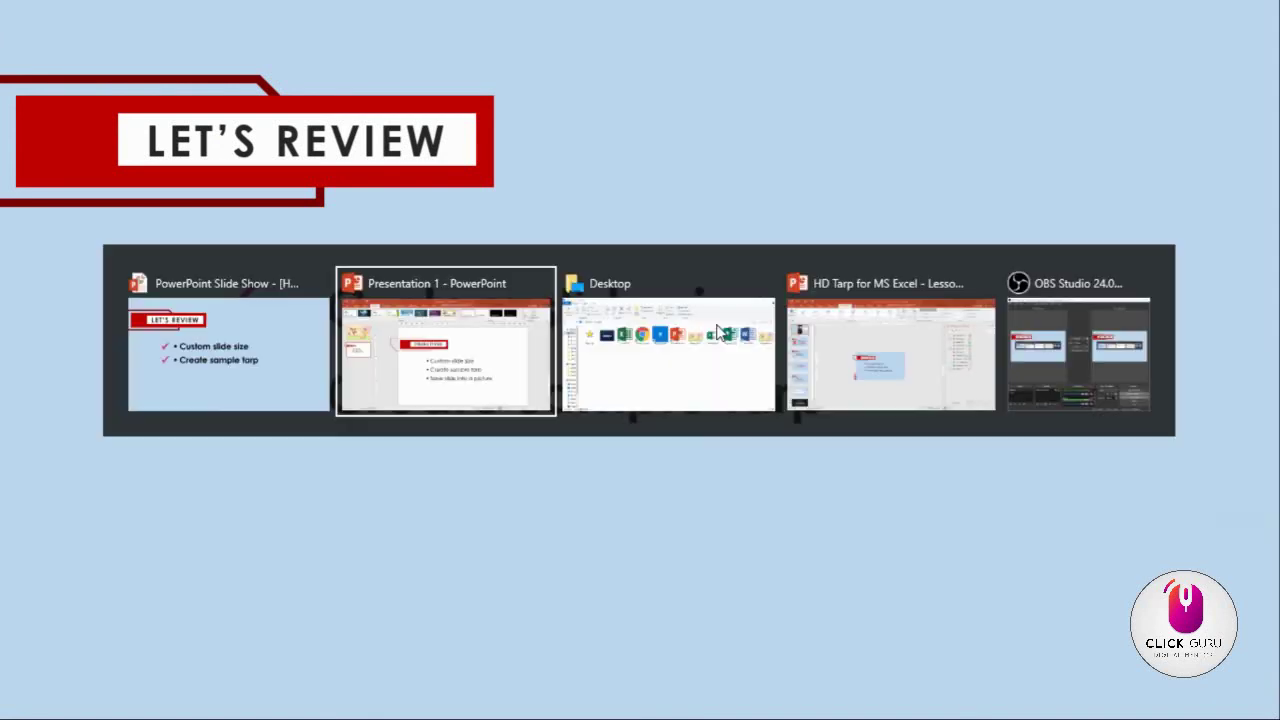
{"action": "left_click", "coordinate": [110, 200]}
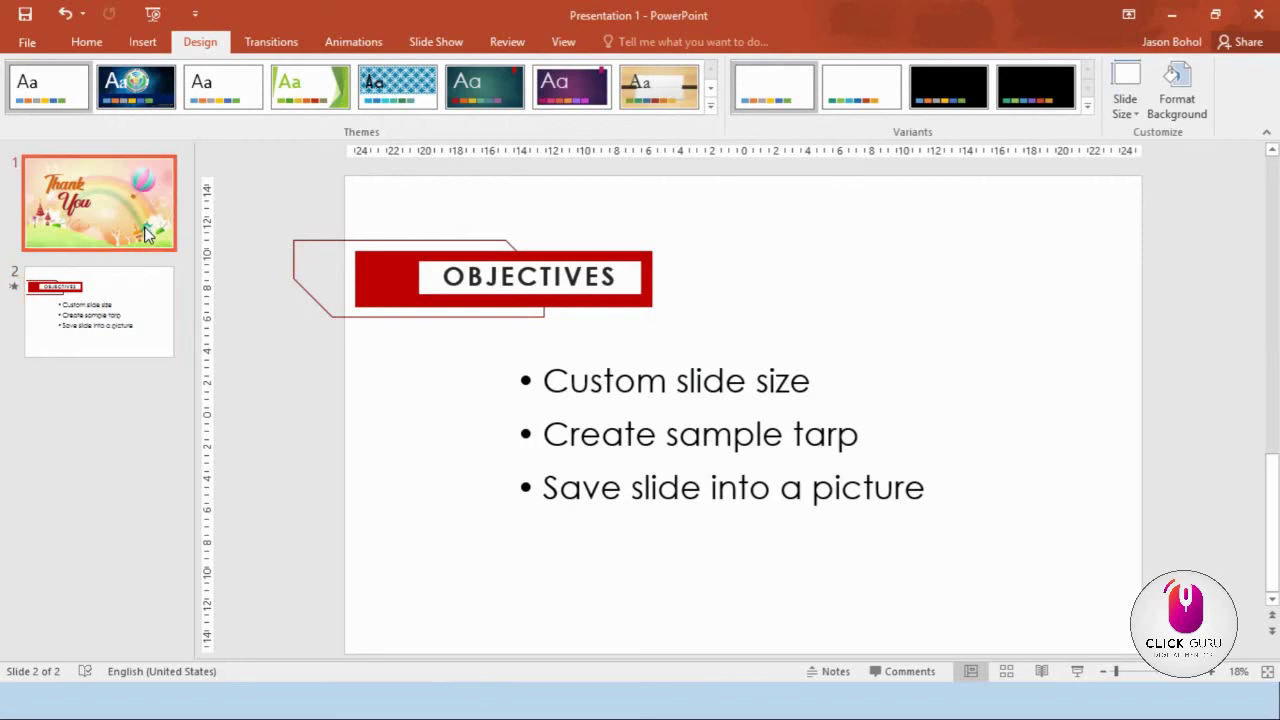
{"action": "key", "text": "alt+Tab"}
{"action": "key", "text": "alt+Tab"}
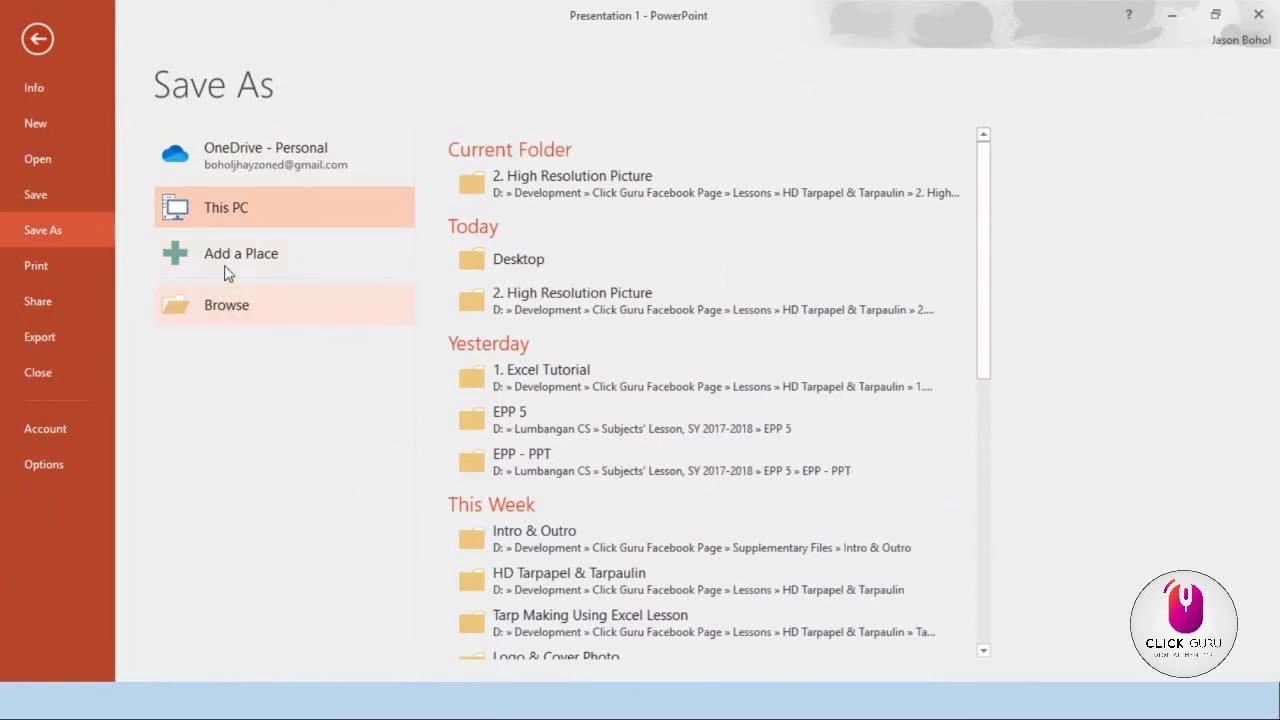
- Review the picture formats offered when saving Presentation 1, cancel the save and return to the "Thank You" slide
{"action": "left_click", "coordinate": [280, 346]}
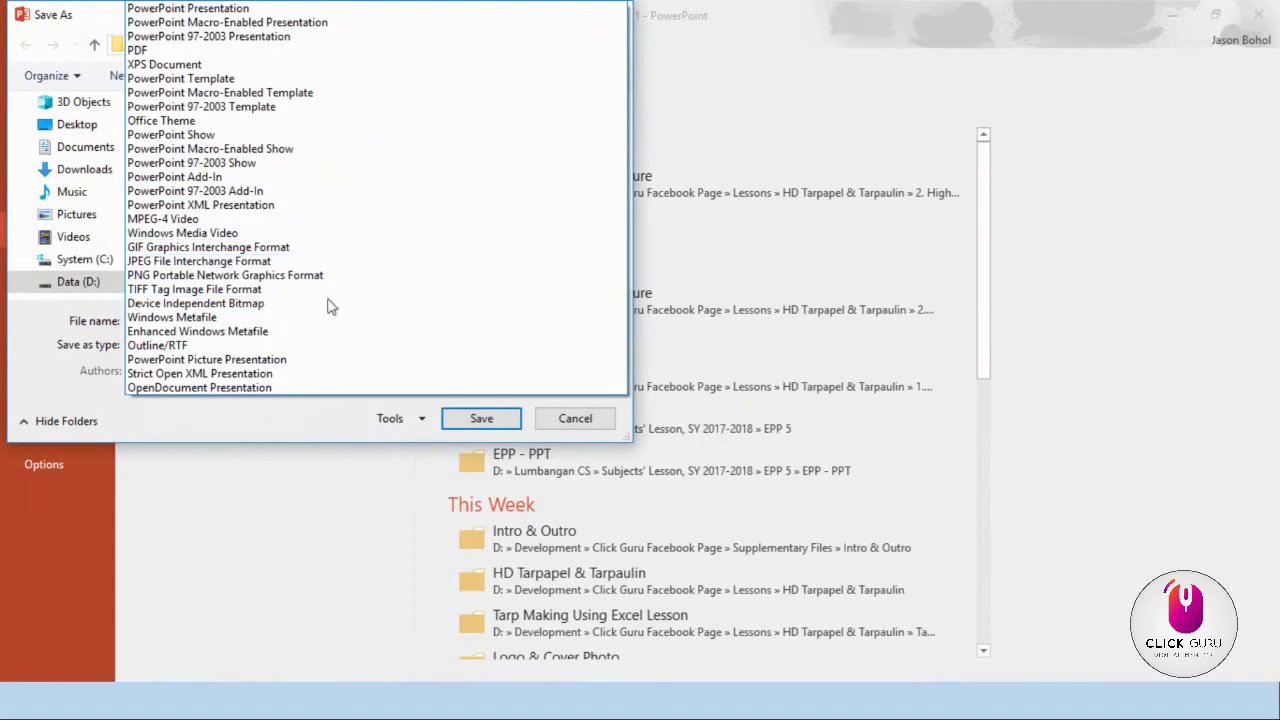
{"action": "left_click", "coordinate": [582, 432]}
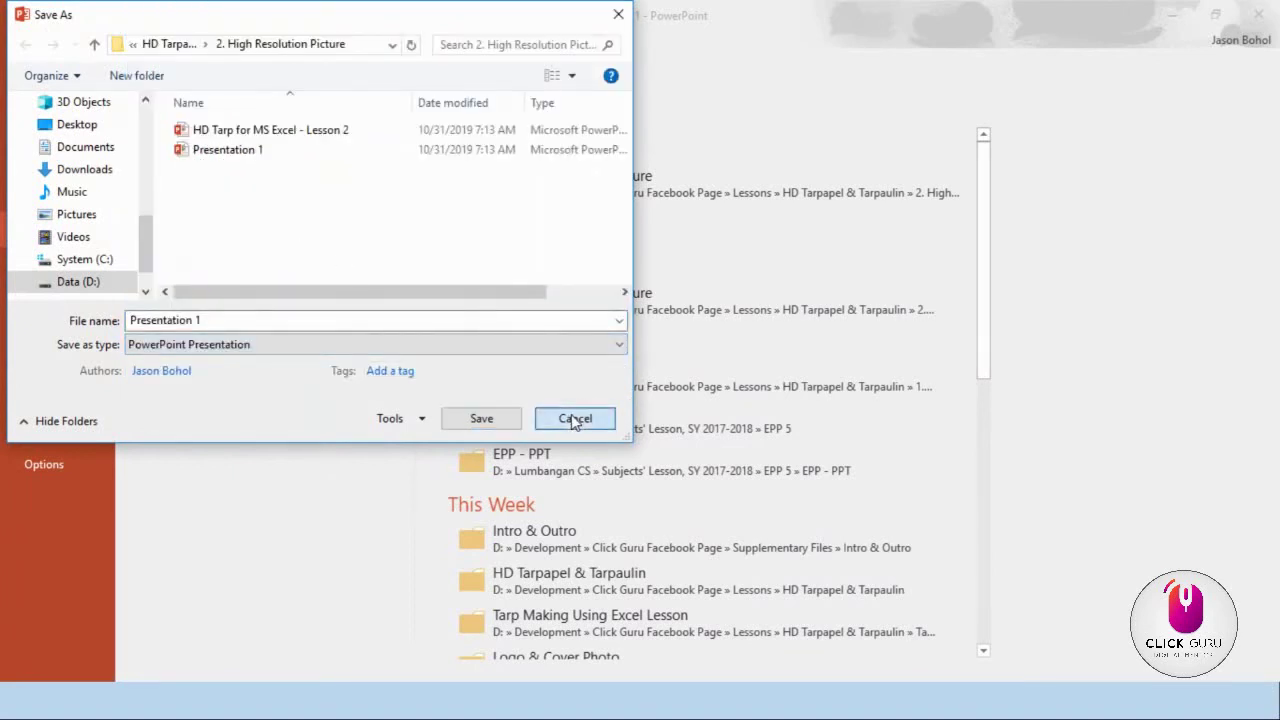
{"action": "left_click", "coordinate": [575, 418]}
{"action": "left_click", "coordinate": [38, 42]}
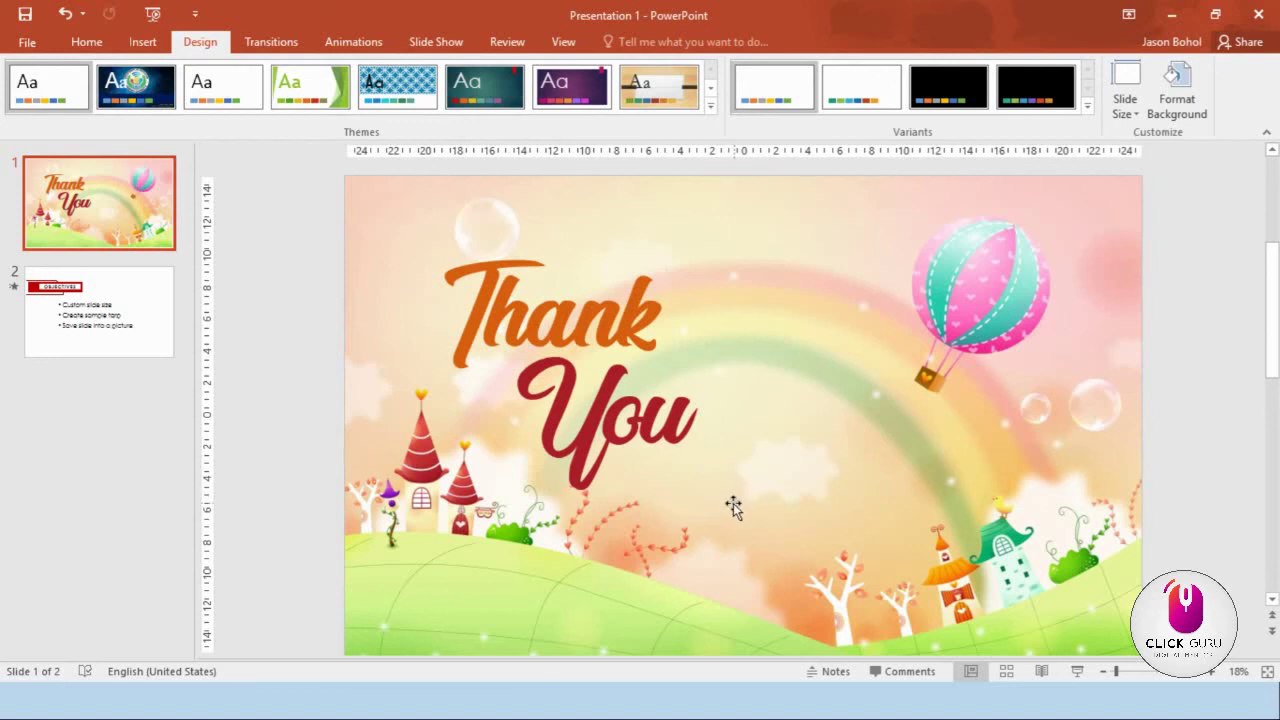